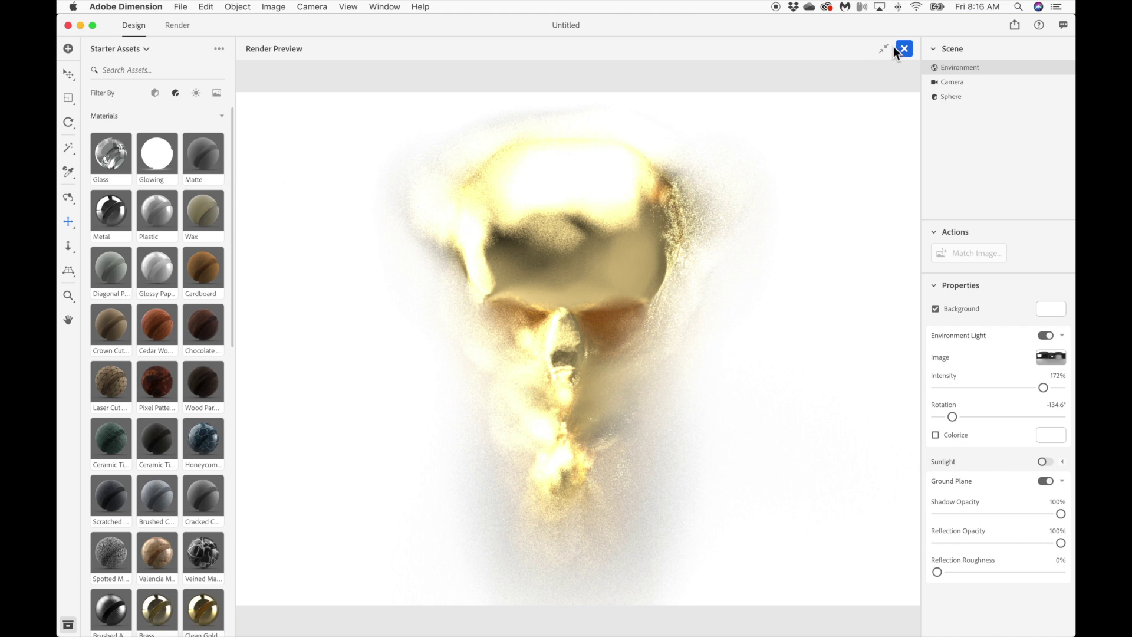
Step: Shrink the render preview, minimize Adobe Dimension to switch to Blender, and view the sculpted head from another side
click(883, 49)
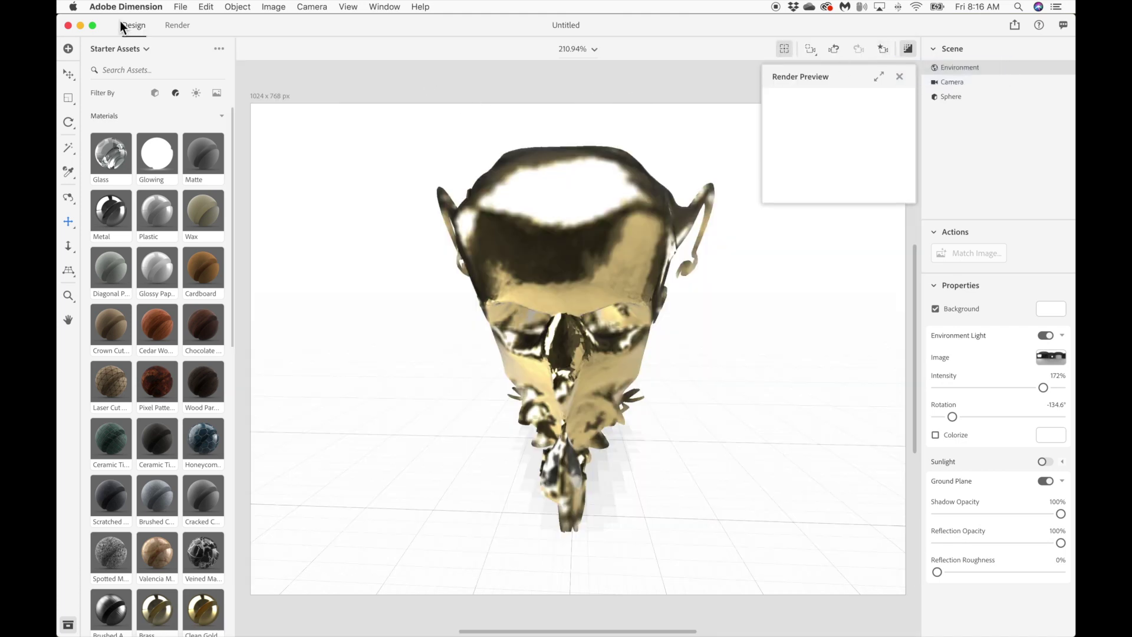
click(79, 24)
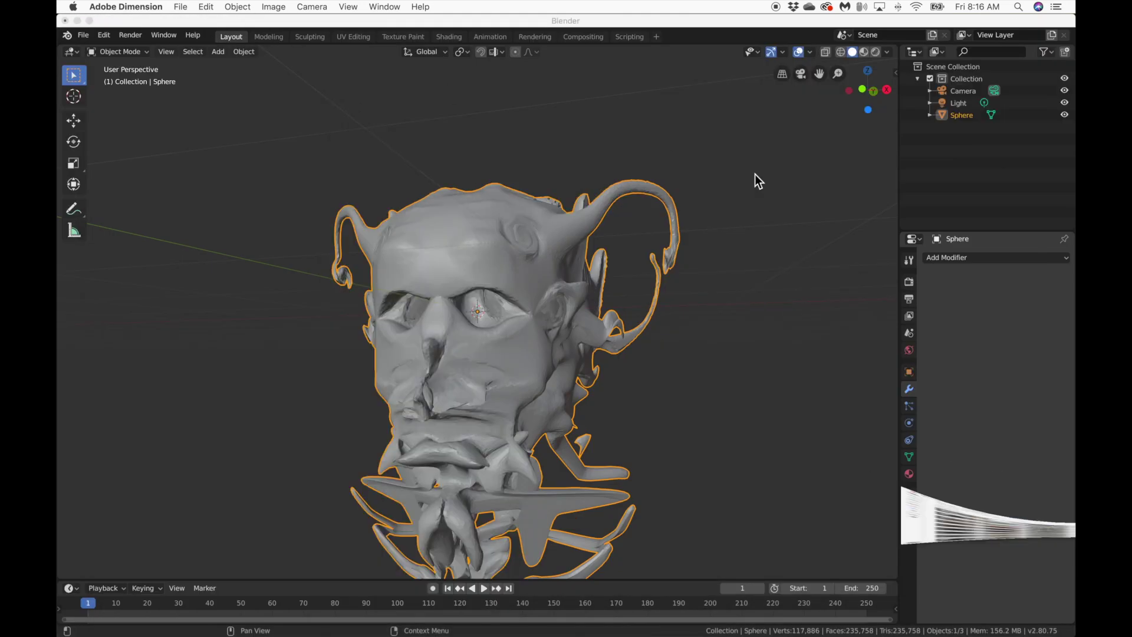
scroll(515, 251, down, 5)
scroll(499, 246, right, 5)
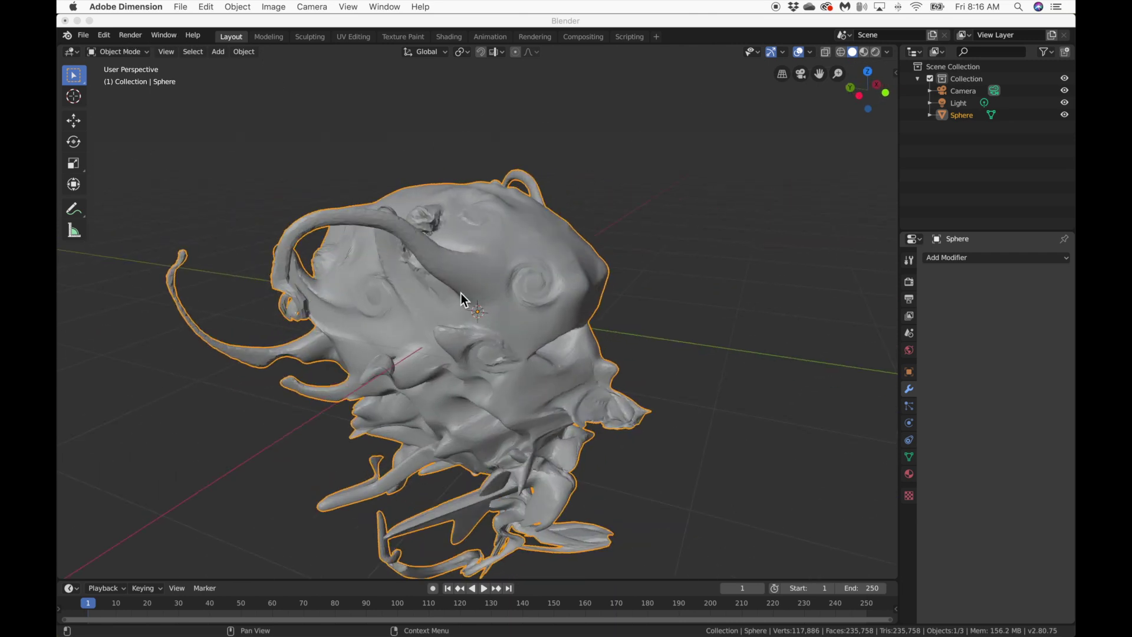
Step: Start a new default scene in Blender, discarding the unsaved changes to the head
click(87, 36)
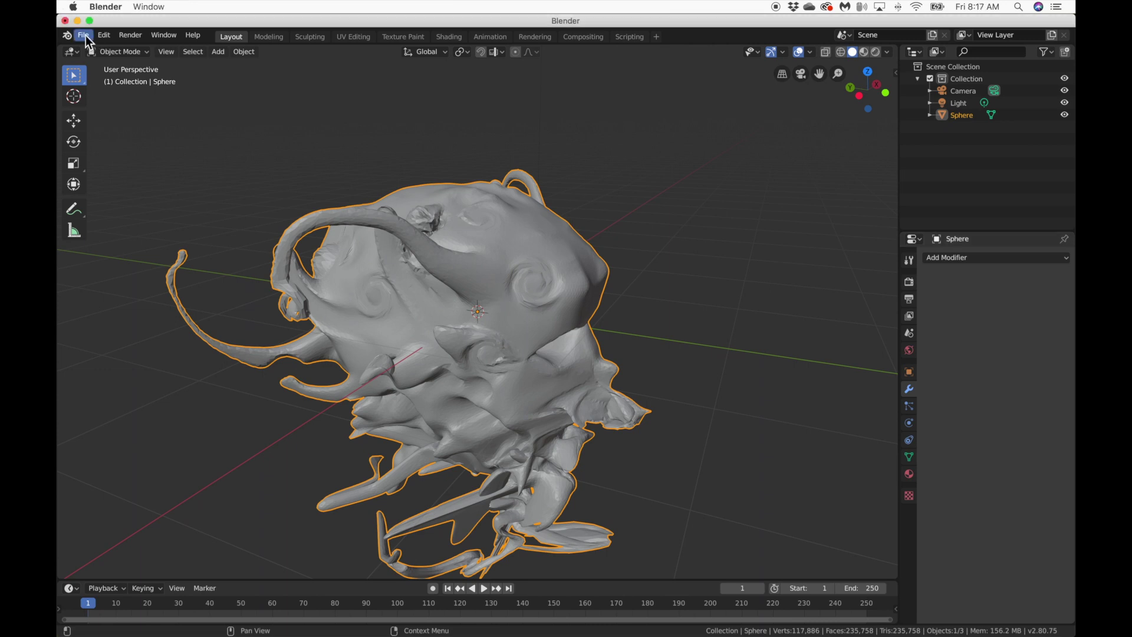
click(84, 37)
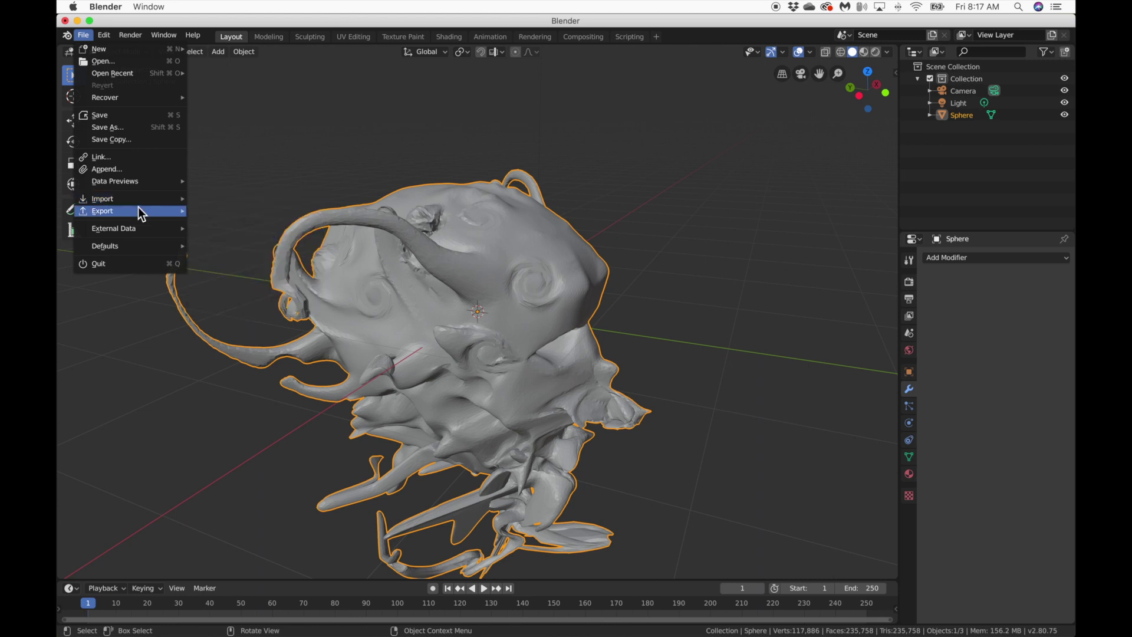
mouse_move(122, 51)
click(211, 48)
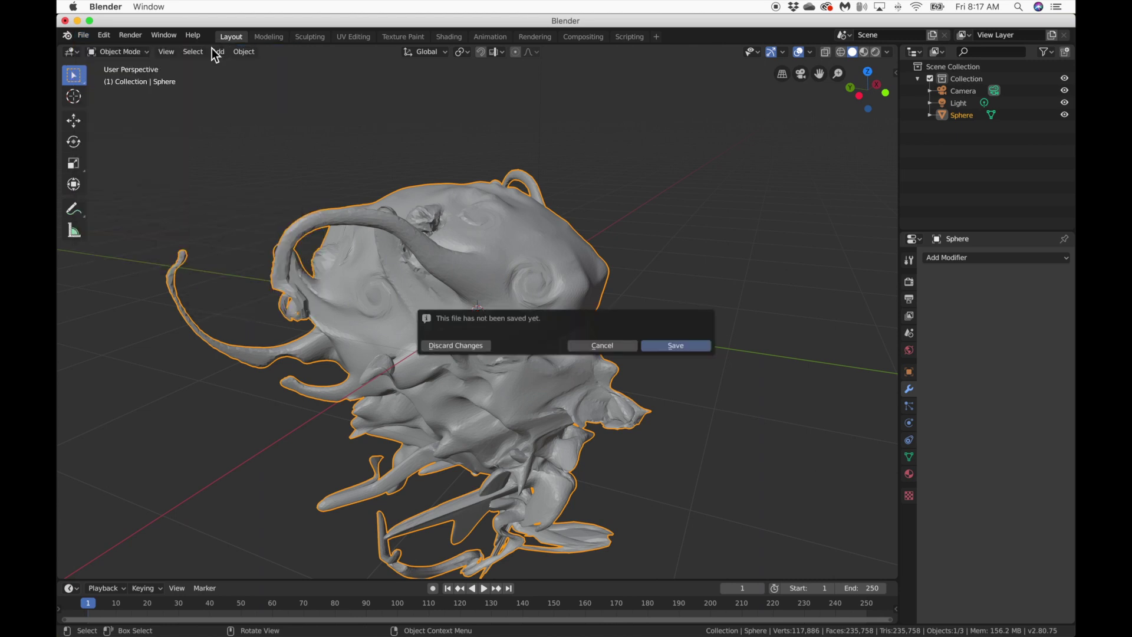
click(466, 345)
Step: Delete the default cube from the new scene
key(KP_3)
scroll(537, 253, down, 10)
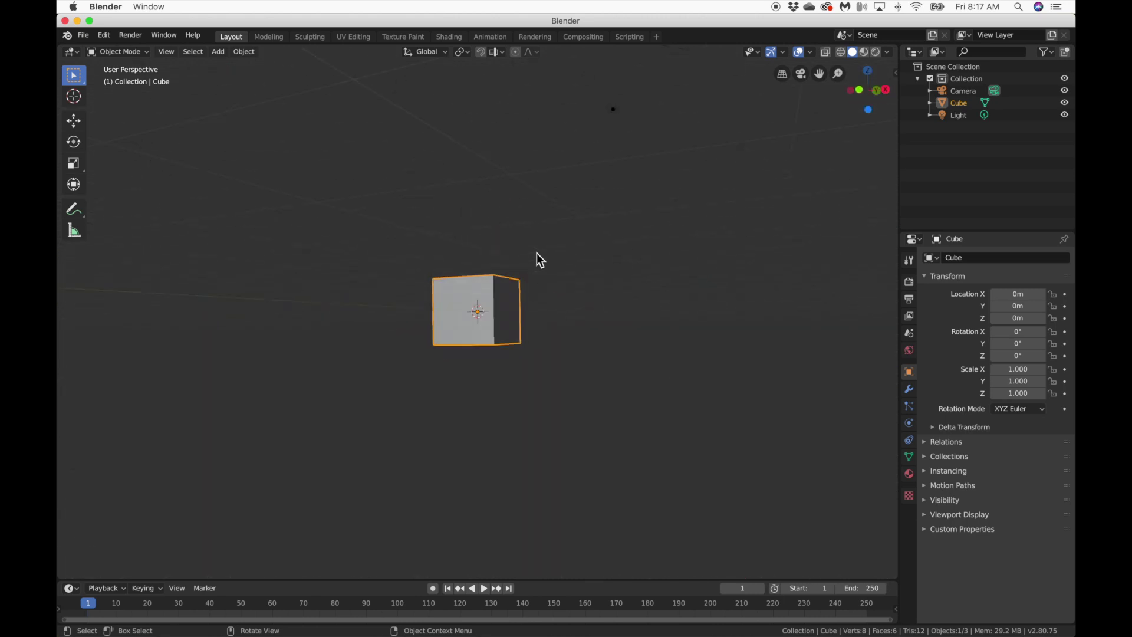
scroll(537, 252, right, 10)
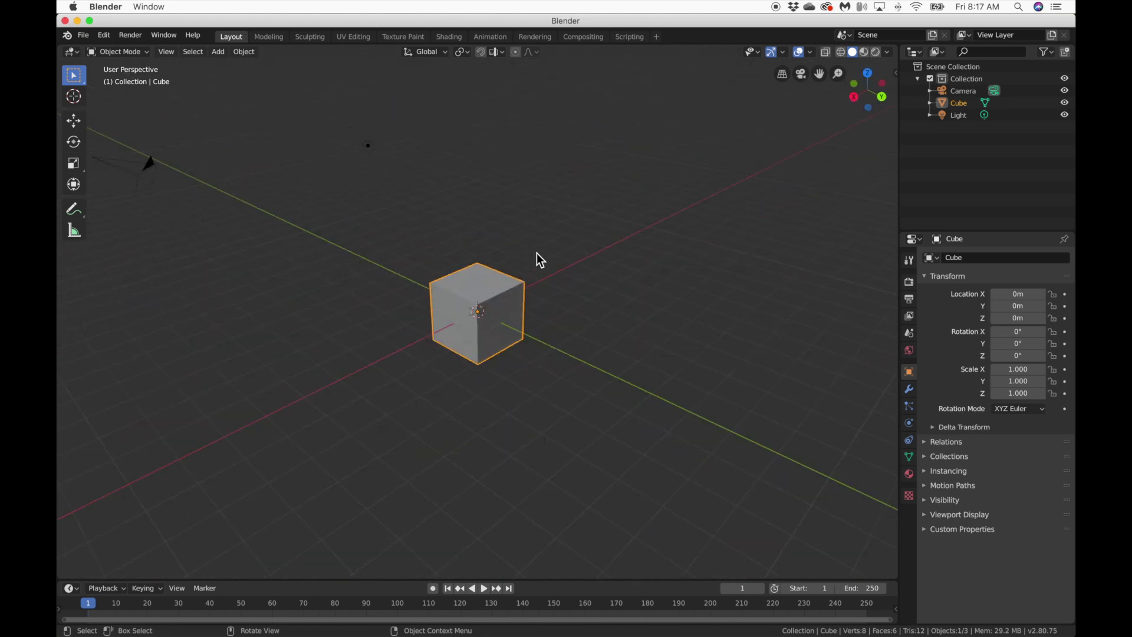
key(x)
click(537, 253)
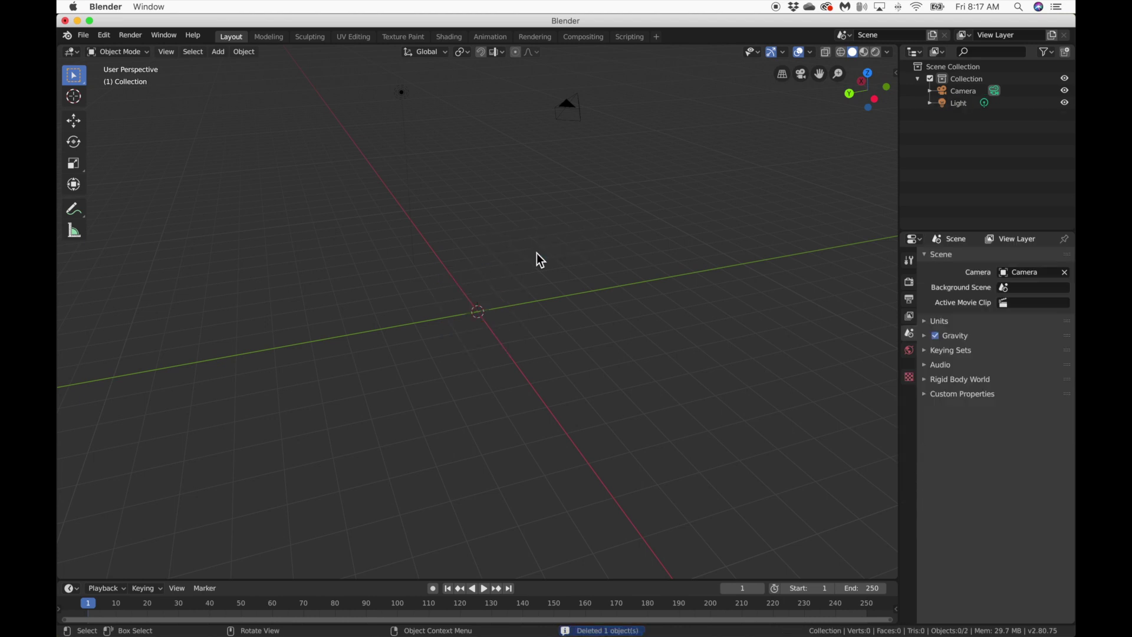
Step: Add a UV sphere mesh at the origin of the empty scene and frame it closely
key(shift+a)
mouse_move(537, 257)
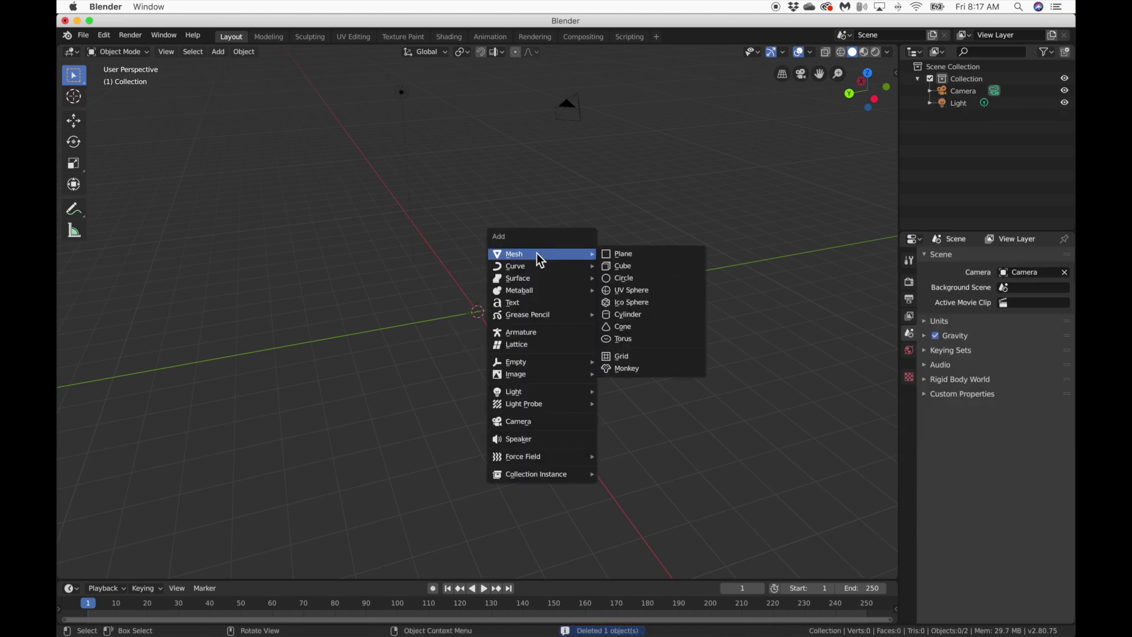
click(645, 293)
scroll(455, 267, right, 5)
scroll(458, 266, right, 5)
ctrl+scroll(458, 265, up, 3)
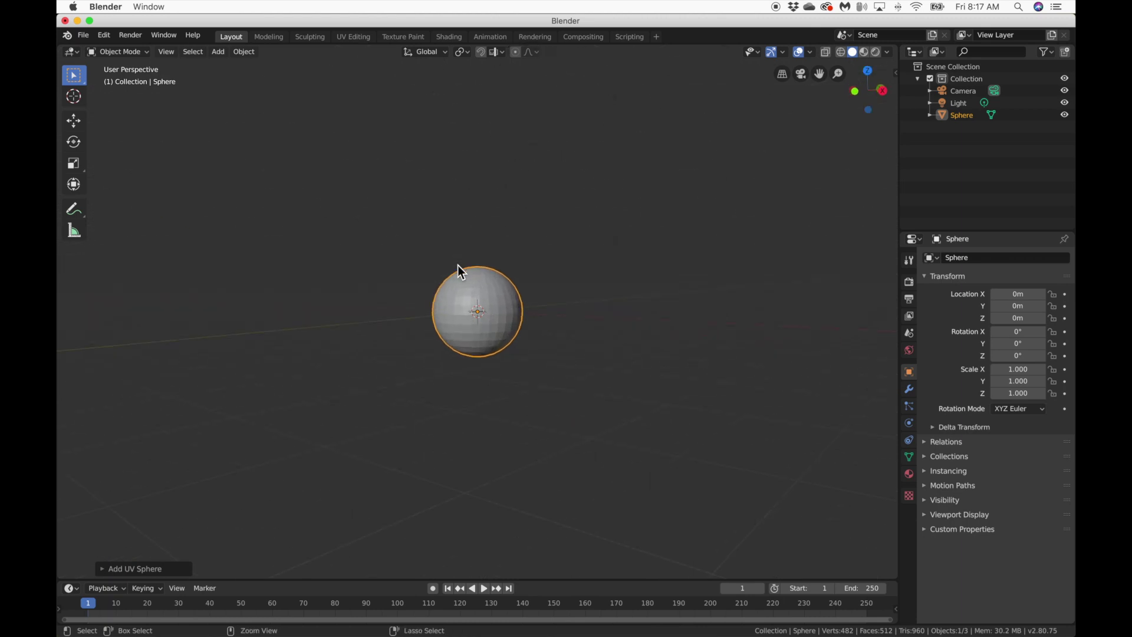
ctrl+scroll(458, 265, up, 2)
scroll(458, 265, right, 5)
scroll(457, 265, right, 3)
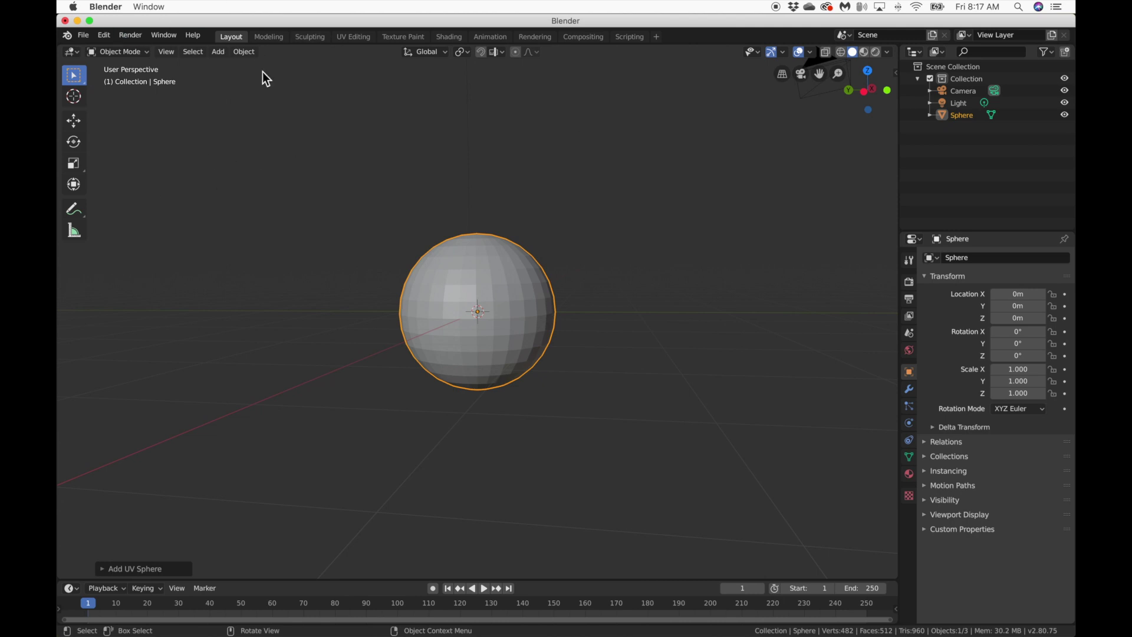
Step: Switch to the Sculpting workspace with the sphere selected and face the sphere for brushwork
click(308, 37)
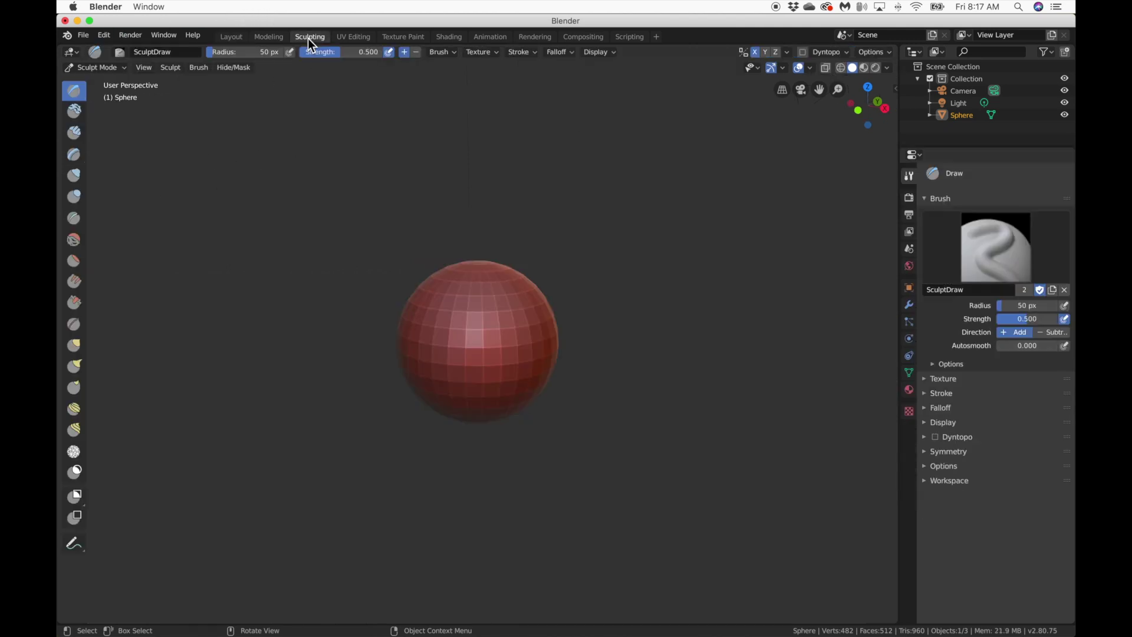
scroll(553, 261, up, 5)
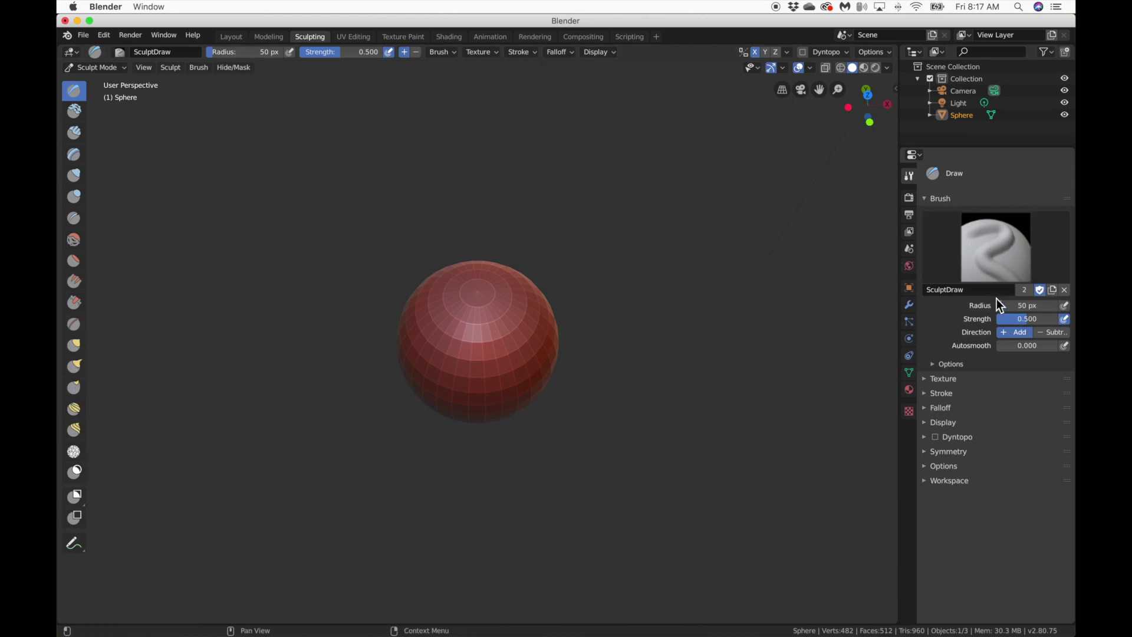
scroll(401, 213, down, 2)
scroll(401, 213, down, 3)
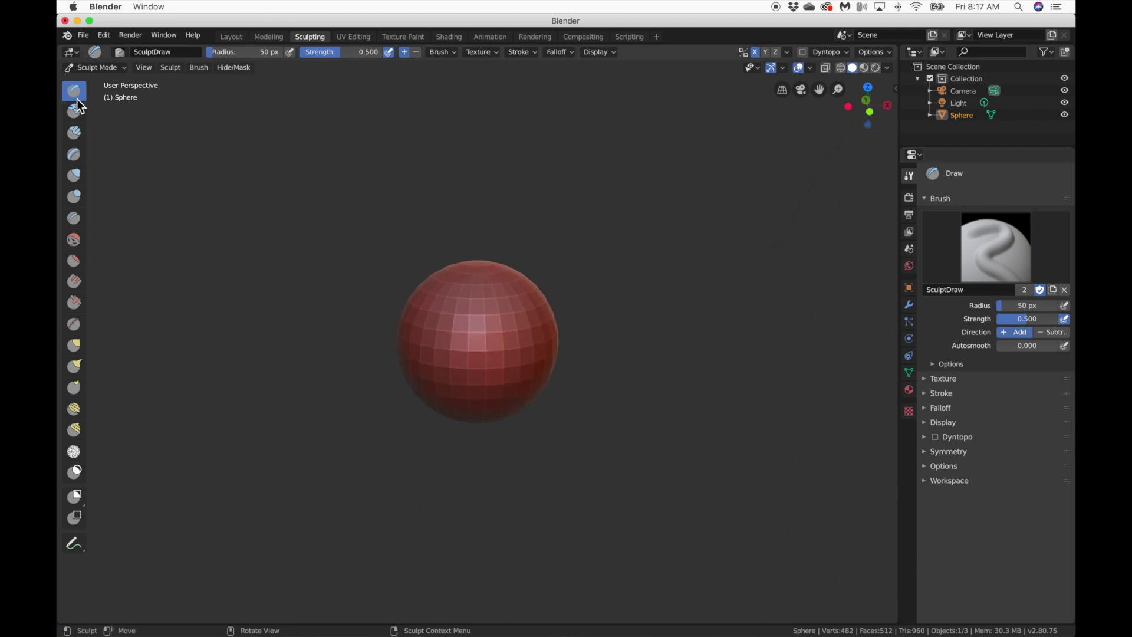
Step: Try a Draw brush stroke on the low-resolution sphere and undo it
mouse_move(441, 306)
mouse_down()
mouse_move(495, 309)
mouse_move(470, 376)
mouse_move(477, 394)
mouse_move(411, 344)
mouse_move(495, 342)
mouse_up()
mouse_move(495, 341)
middle_down()
mouse_move(516, 348)
mouse_move(499, 367)
middle_up()
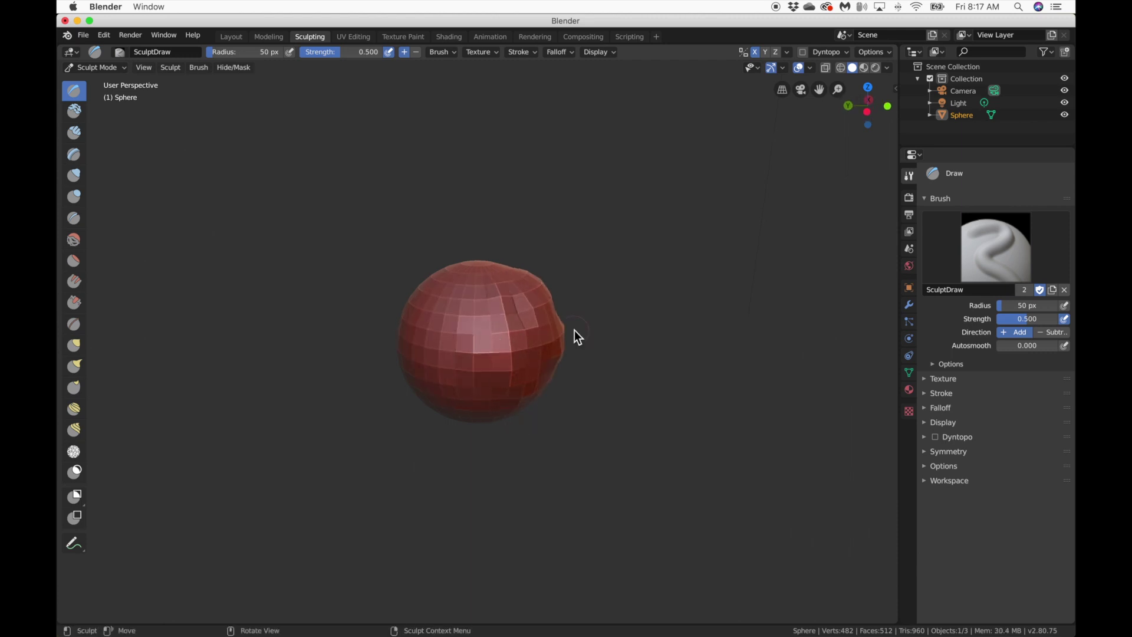
key(ctrl+z)
key(ctrl+z)
Step: Test short Draw strokes on another side of the sphere, check the mesh in wireframe, and undo the strokes
middle_drag(569, 331, 487, 330)
drag(487, 332, 453, 338)
drag(513, 319, 455, 334)
key(shift+z)
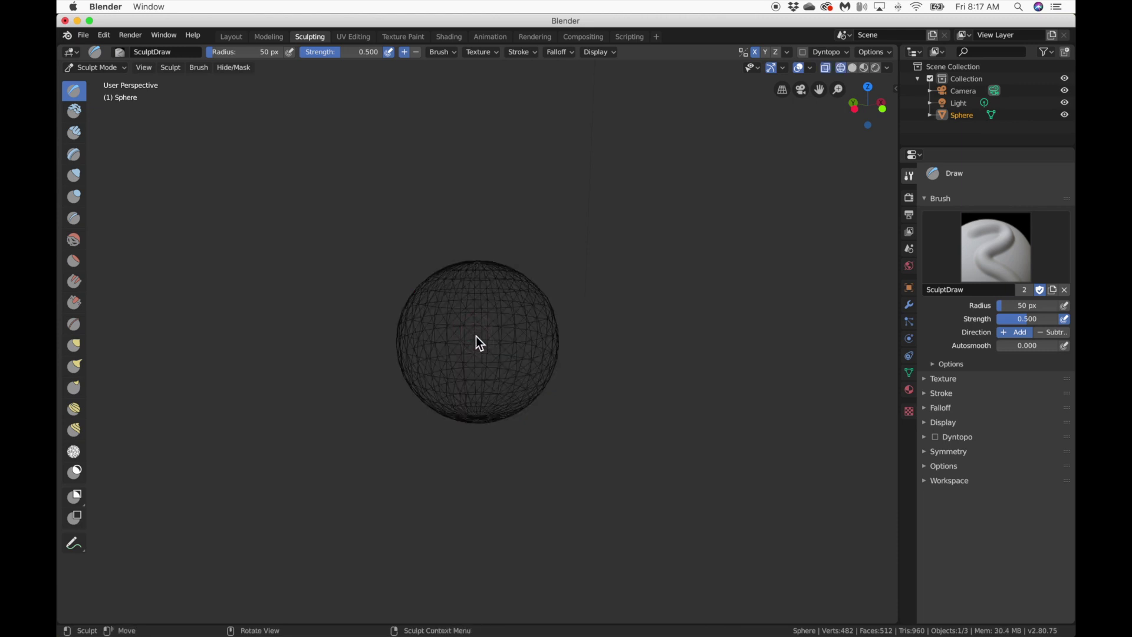
key(shift+z)
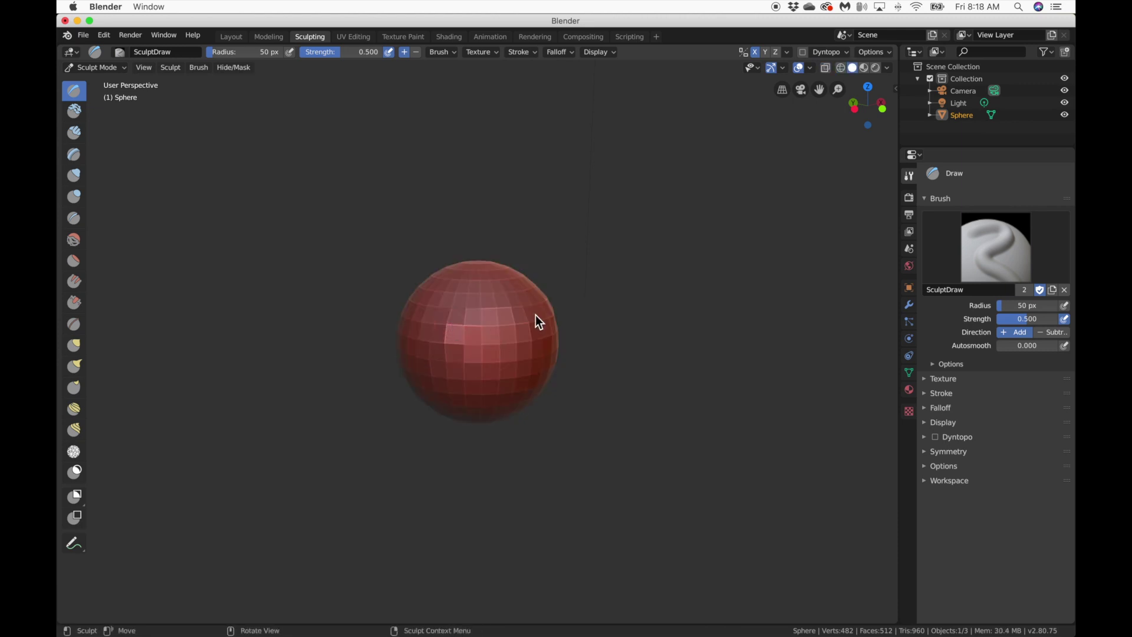
key(ctrl+z)
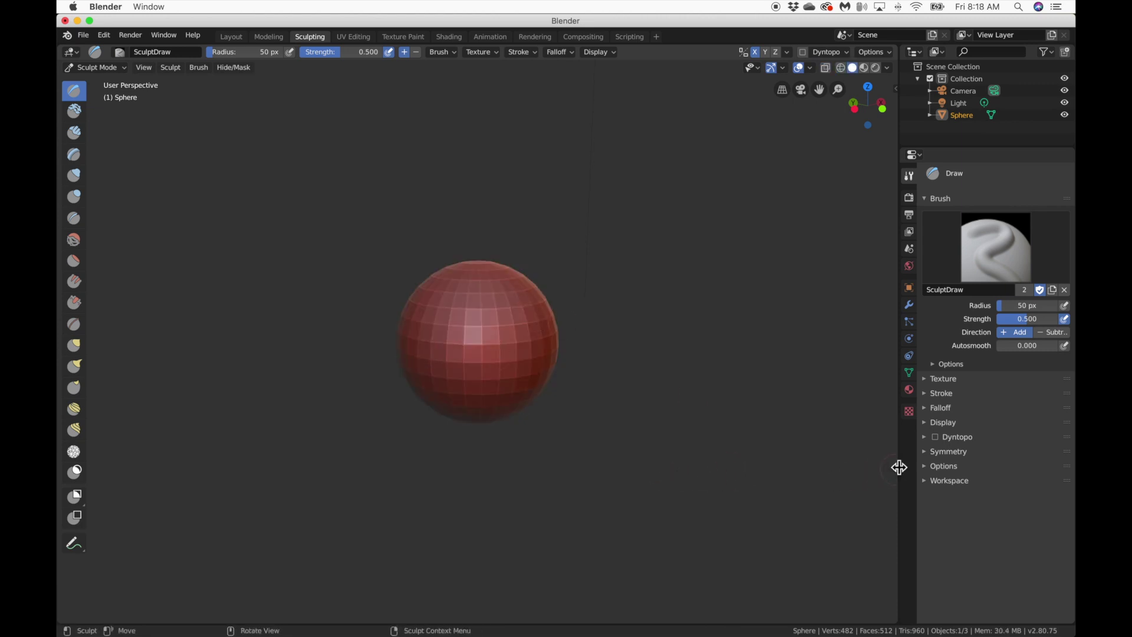
Step: Enable Dyntopo for the sphere and accept the vertex data warning
click(935, 438)
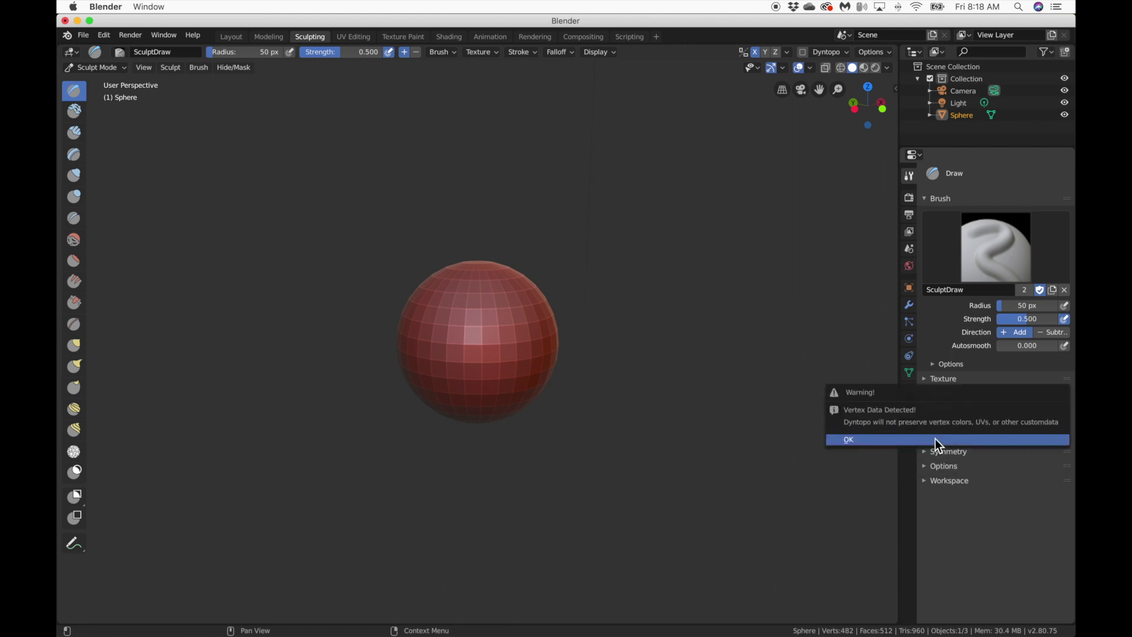
click(879, 440)
Step: Try Draw strokes across the sphere with Dyntopo at its coarse detail size, and undo them
mouse_move(534, 359)
mouse_down()
mouse_move(498, 302)
mouse_move(447, 335)
mouse_up()
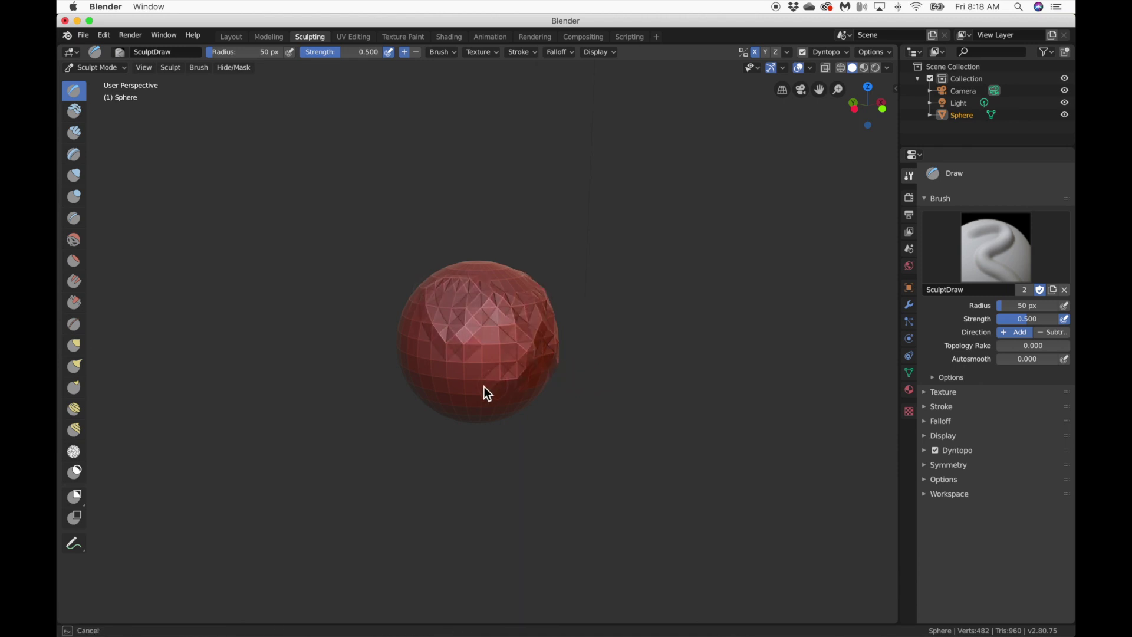
mouse_move(484, 387)
mouse_down()
mouse_move(493, 283)
mouse_move(456, 344)
mouse_move(497, 317)
mouse_move(533, 318)
mouse_move(522, 348)
mouse_move(490, 362)
mouse_up()
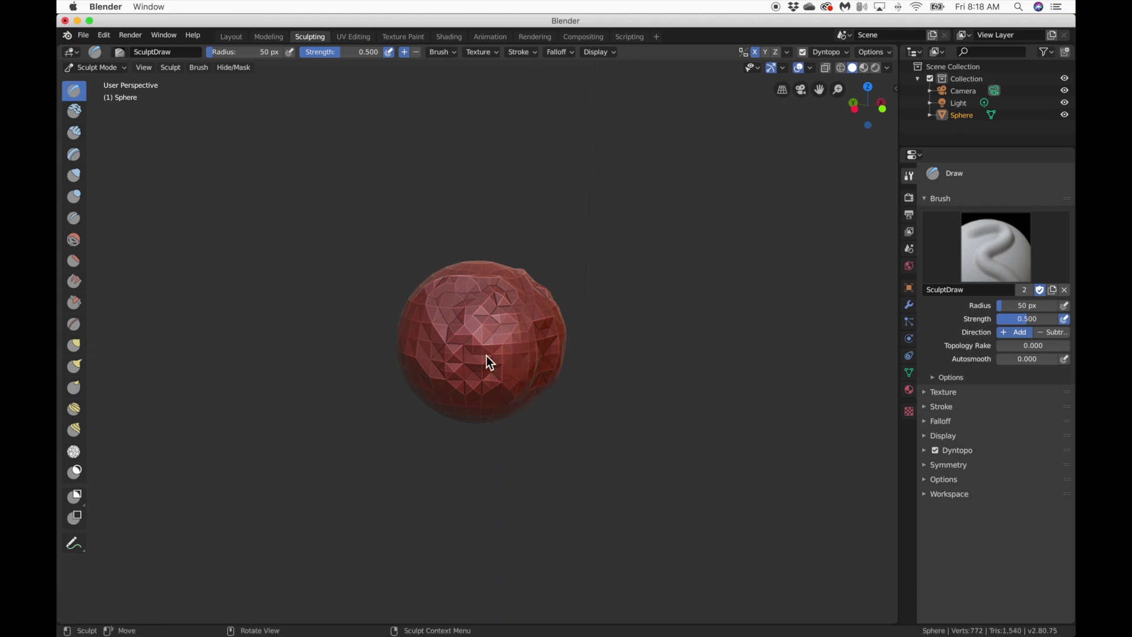
middle_drag(468, 345, 474, 340)
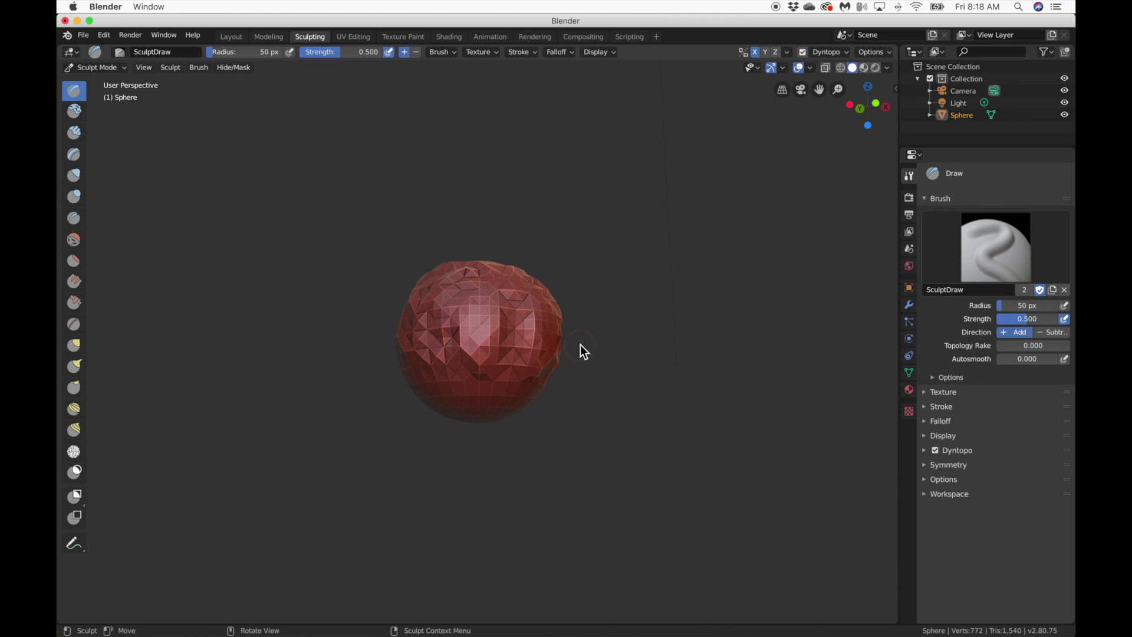
key(ctrl+z)
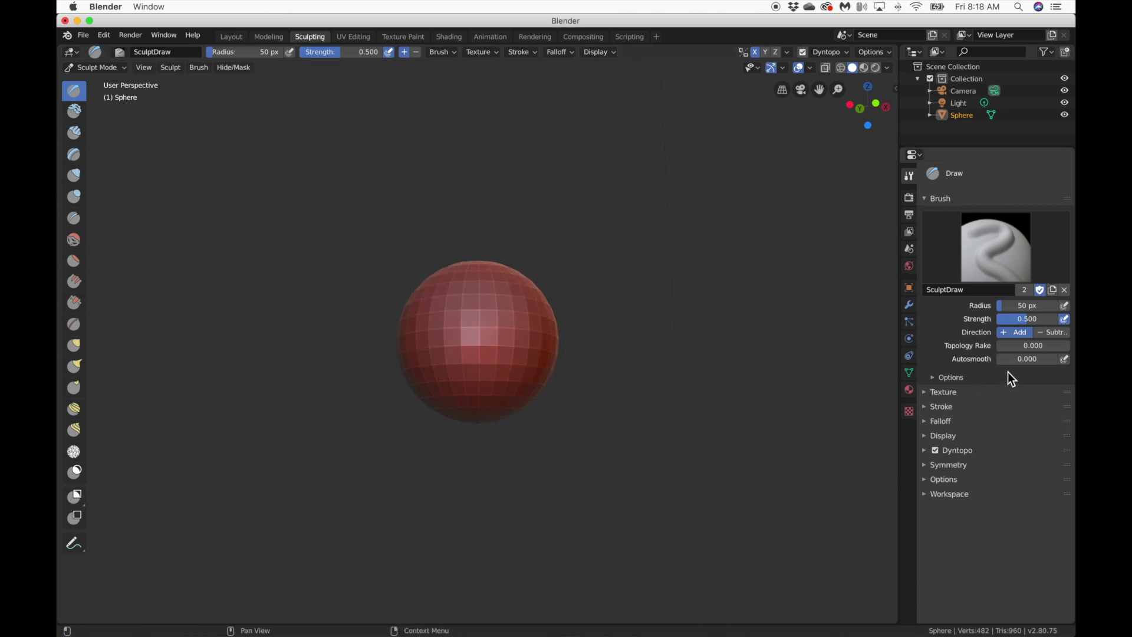
Step: Set the Dyntopo detail size to 2.20 px and sculpt raised ridges across the sphere with the Draw brush
click(925, 451)
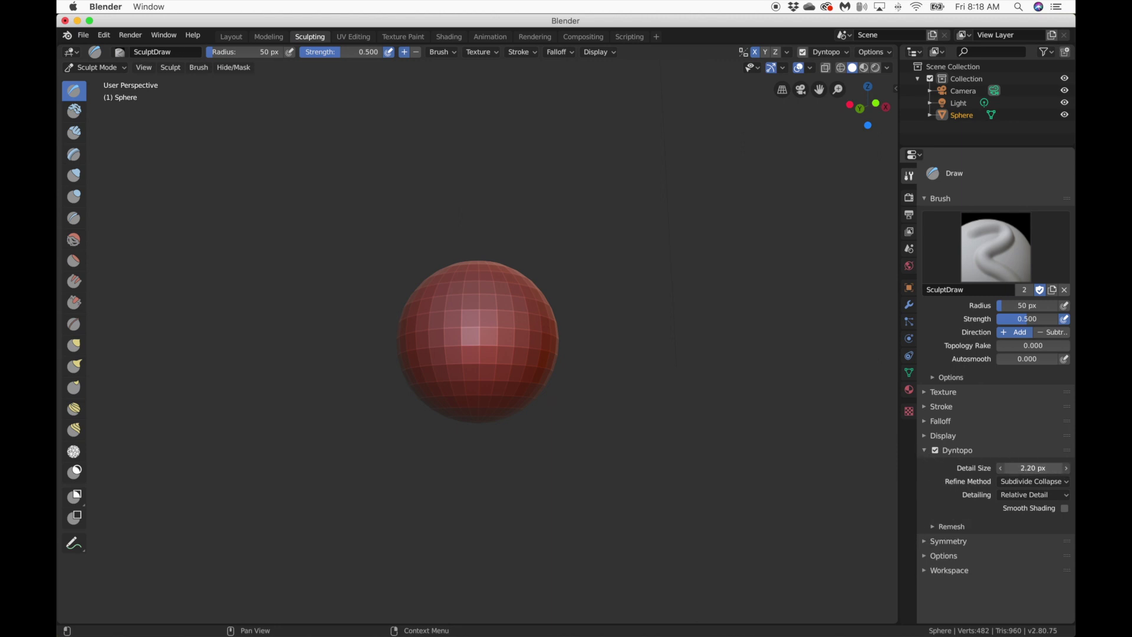
mouse_move(429, 342)
mouse_down()
mouse_move(465, 248)
mouse_move(455, 354)
mouse_move(525, 352)
mouse_up()
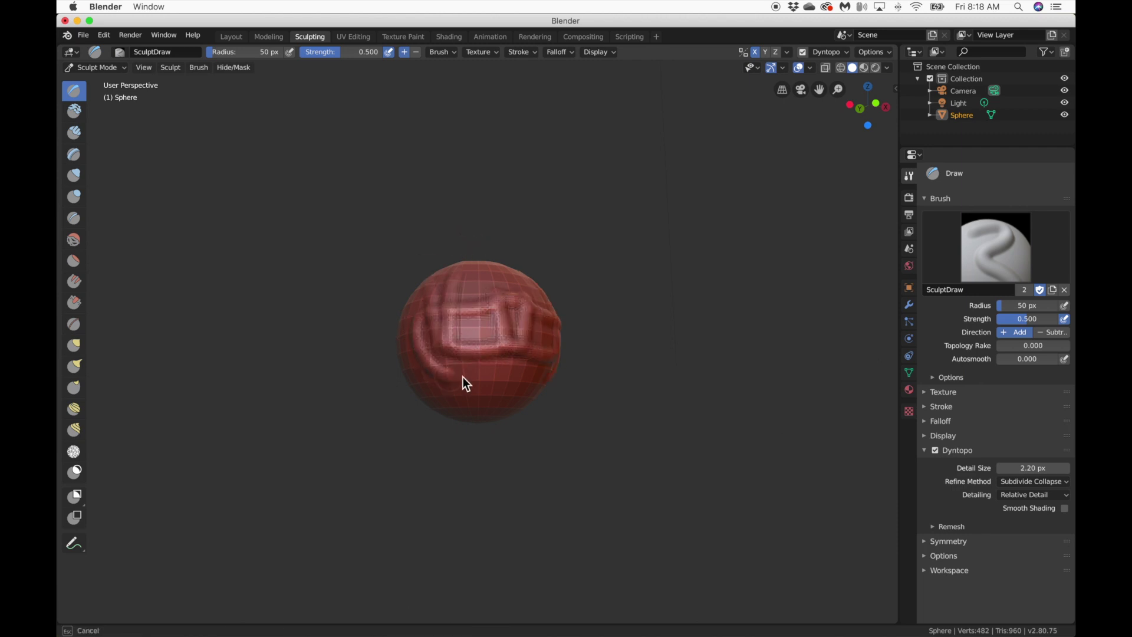
drag(479, 323, 470, 347)
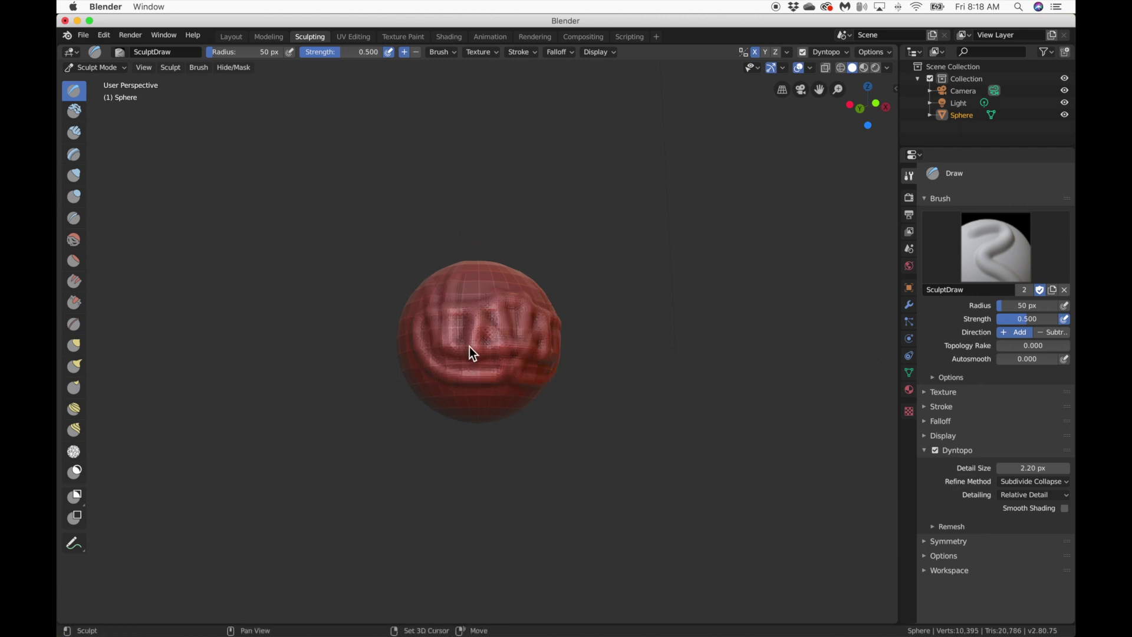
Step: Inspect the subdivided mesh of the sculpted ridges up close in wireframe, and return to solid shading
key(shift+z)
scroll(469, 347, up, 7)
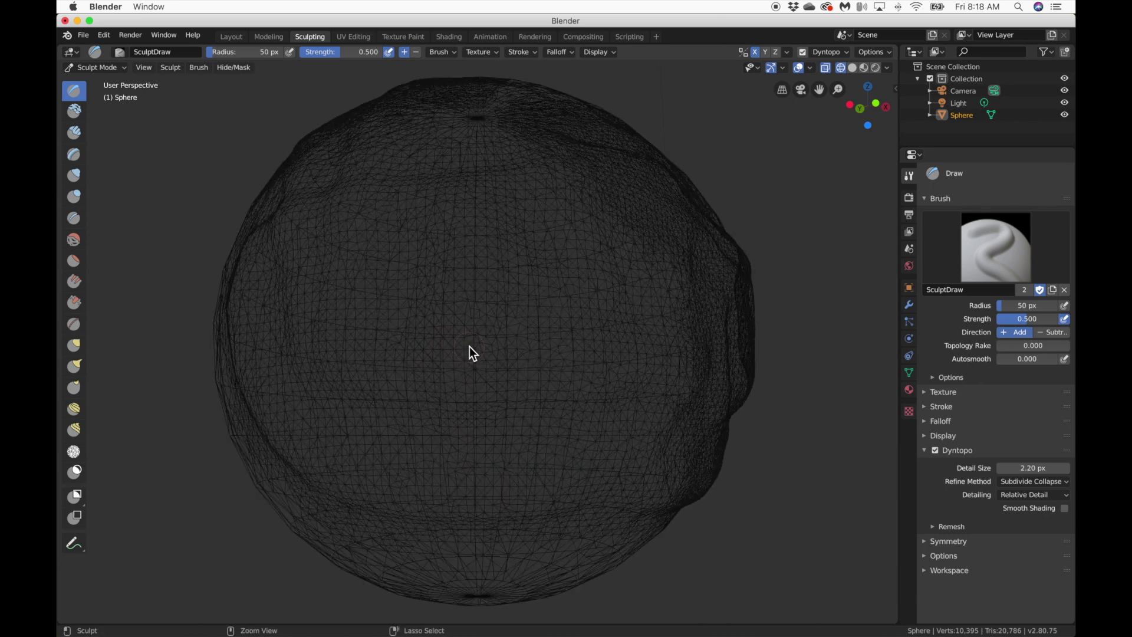
mouse_move(470, 345)
middle_down()
mouse_move(329, 313)
mouse_move(483, 356)
middle_up()
mouse_move(565, 250)
mouse_down()
mouse_move(623, 250)
mouse_move(662, 391)
mouse_move(648, 463)
mouse_up()
mouse_move(578, 497)
mouse_down()
mouse_move(514, 457)
mouse_move(514, 442)
mouse_up()
key(ctrl+z)
scroll(512, 441, left, 10)
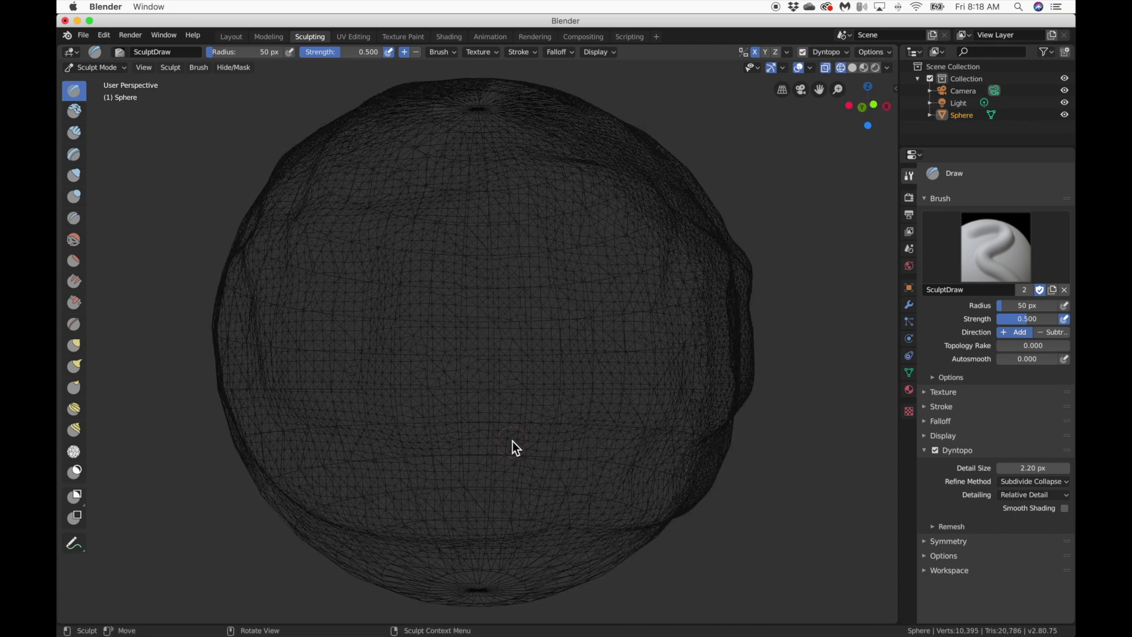
key(shift+z)
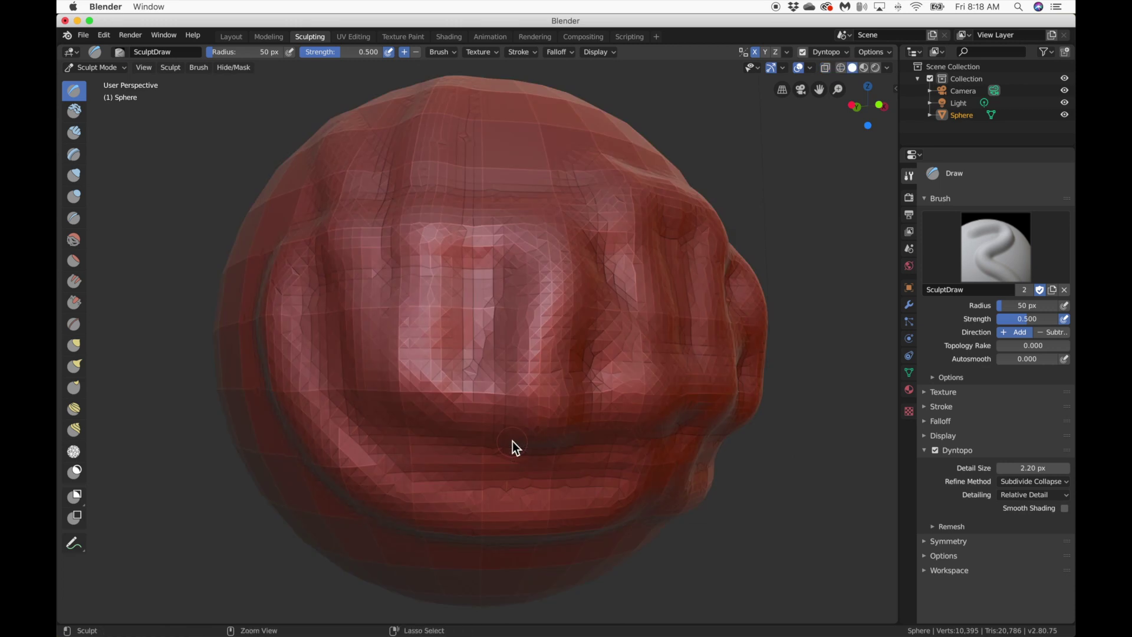
Step: Sculpt a horizontal ridge below the existing ones on the sphere with the Draw brush
scroll(512, 441, up, 5)
ctrl+scroll(512, 441, down, 5)
scroll(512, 441, left, 10)
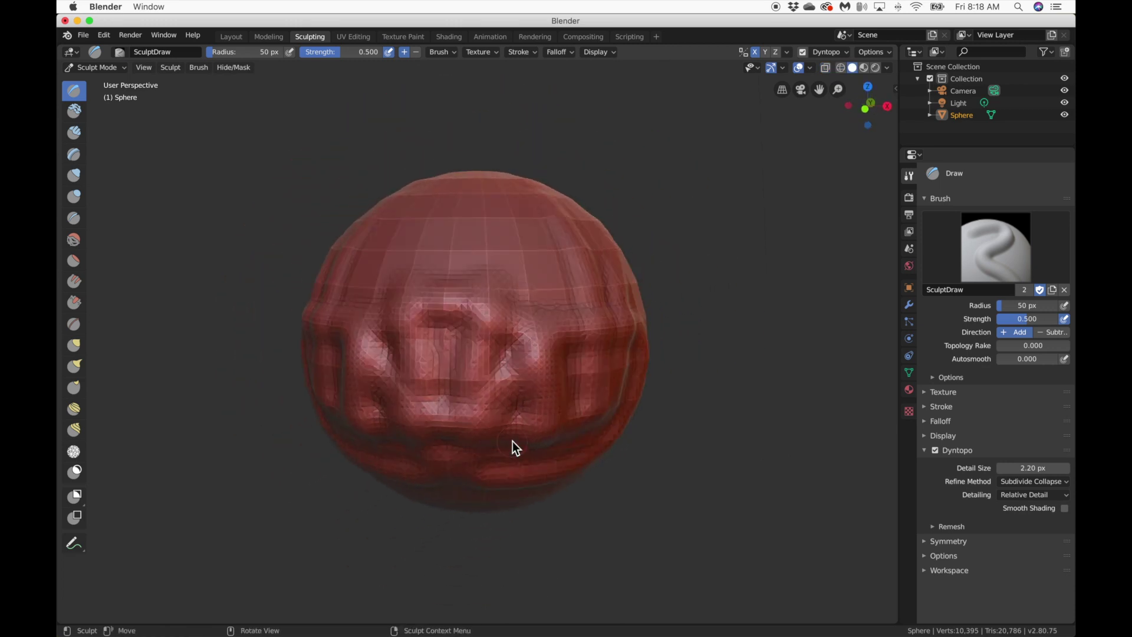
scroll(512, 441, down, 5)
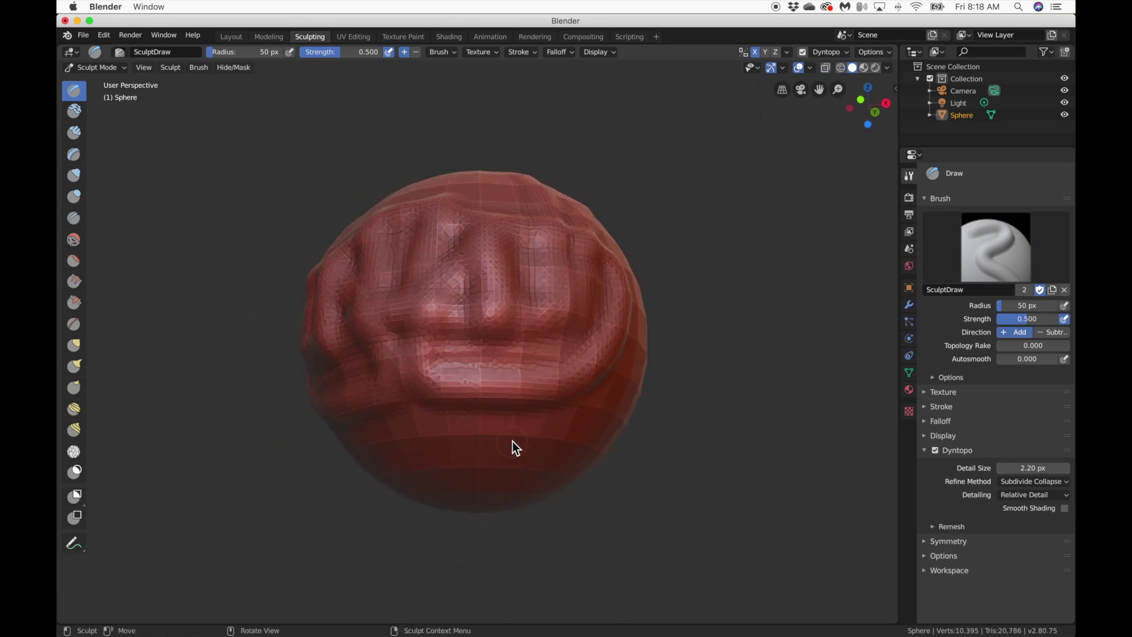
scroll(512, 441, up, 5)
ctrl+scroll(512, 441, down, 5)
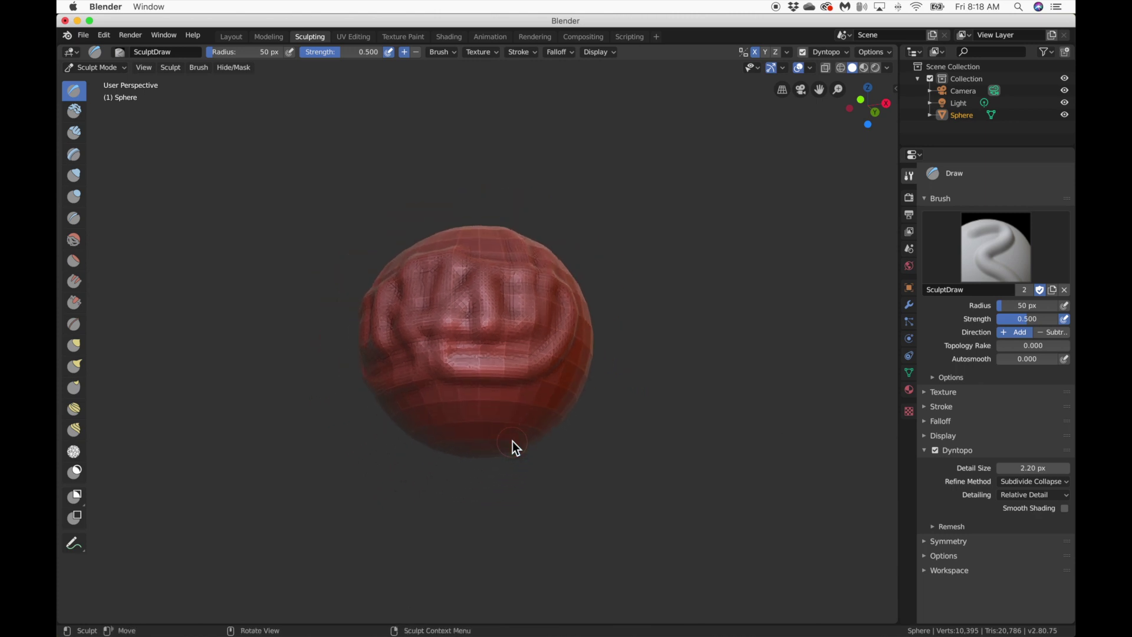
scroll(512, 441, down, 5)
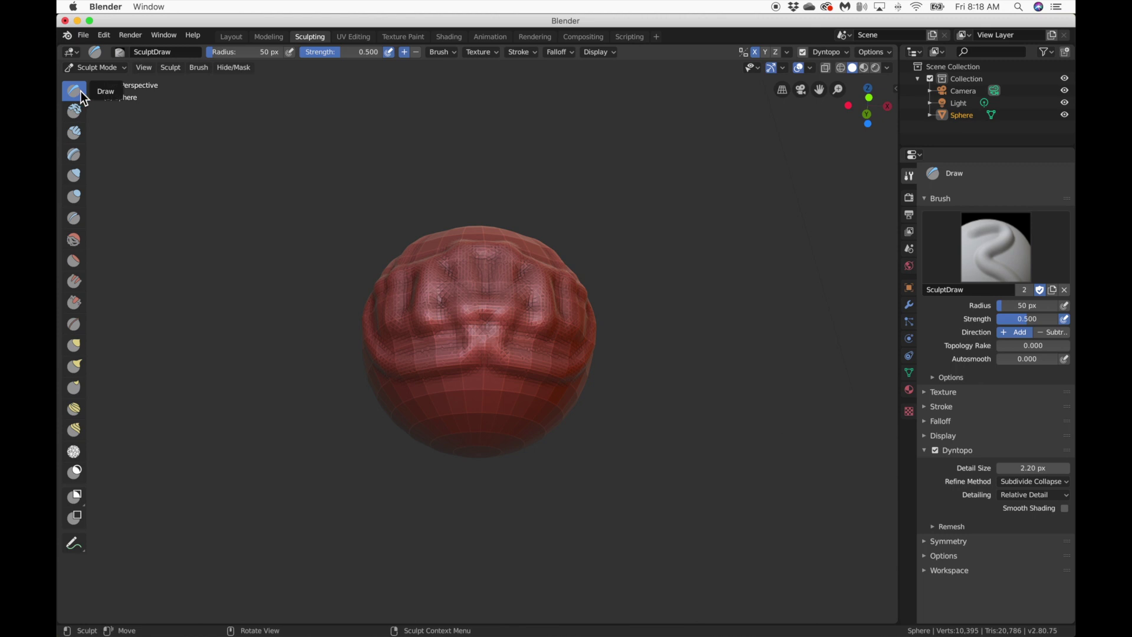
mouse_move(446, 392)
mouse_down()
mouse_move(417, 394)
mouse_move(575, 386)
mouse_up()
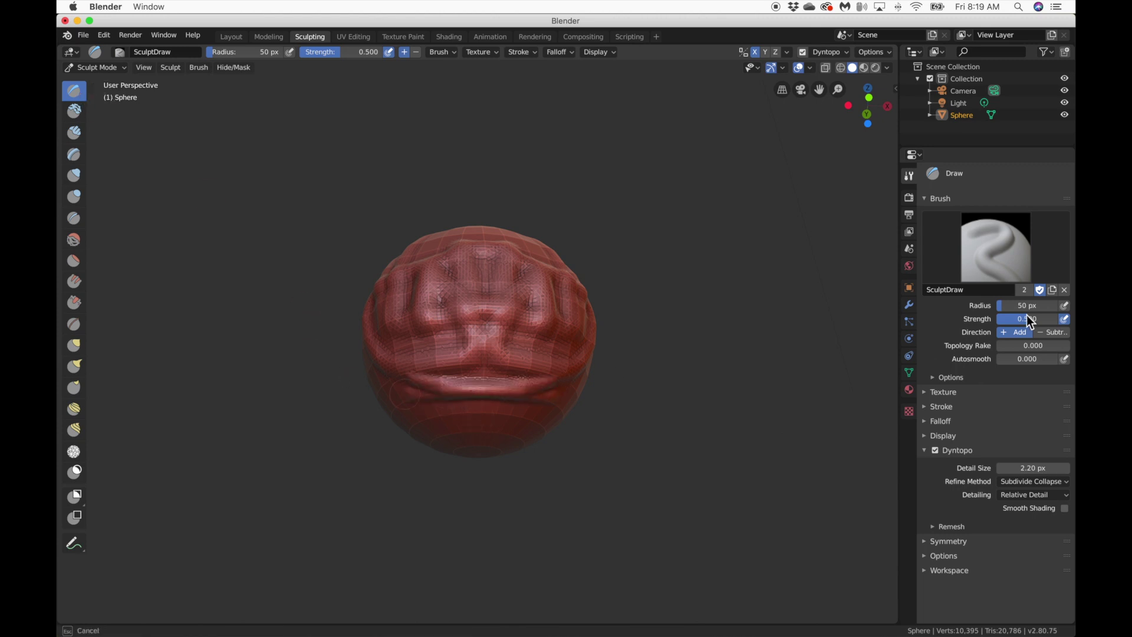
Step: Try Draw strokes across the sphere at strength 1.000, raising ridges in Add and cutting grooves in Subtract direction
drag(1007, 320, 1056, 319)
mouse_move(442, 348)
mouse_down()
mouse_move(337, 356)
mouse_move(458, 266)
mouse_move(476, 433)
mouse_move(647, 386)
mouse_up()
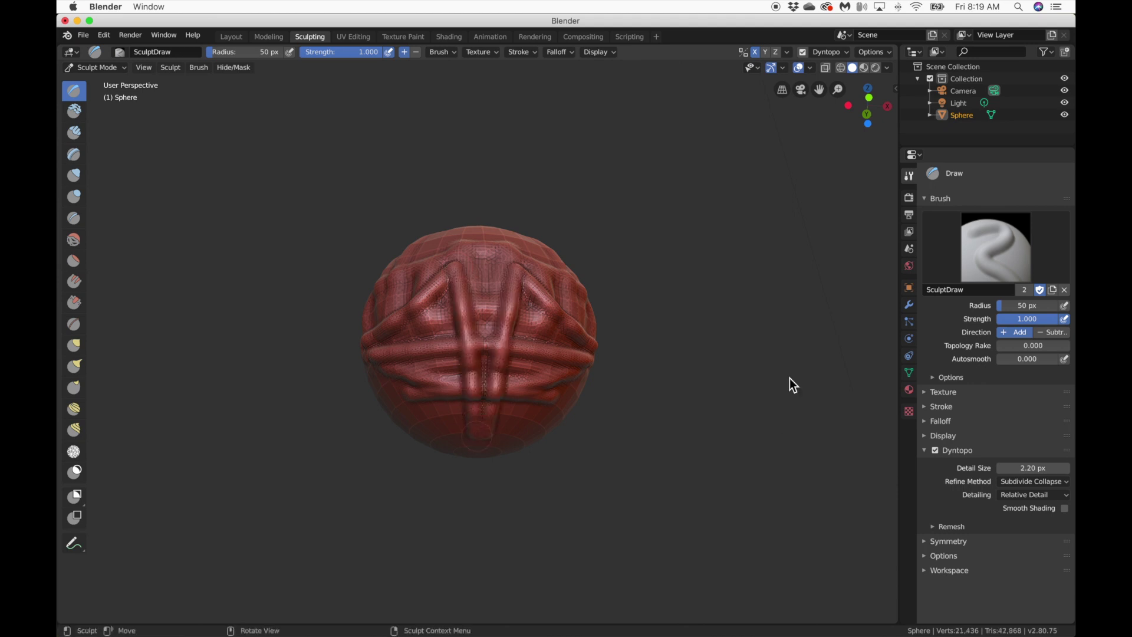
click(1052, 333)
mouse_move(462, 311)
mouse_down()
mouse_move(475, 309)
mouse_move(437, 380)
mouse_move(479, 296)
mouse_move(447, 357)
mouse_move(433, 323)
mouse_move(407, 322)
mouse_up()
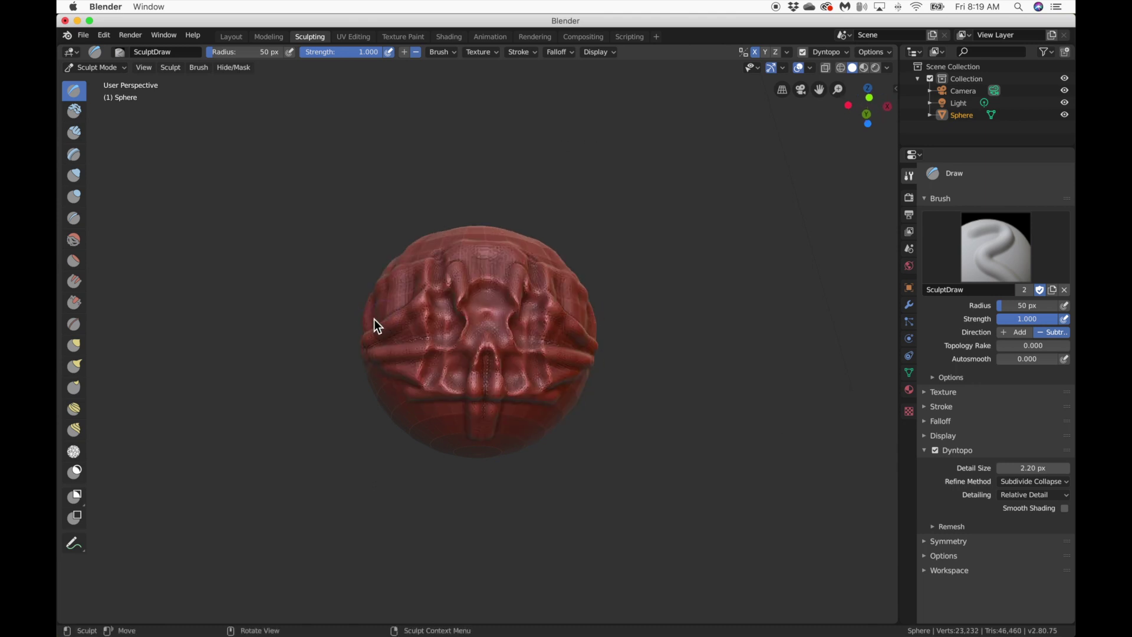
Step: Undo all the sculpted Draw strokes back to the plain sphere
scroll(522, 323, left, 10)
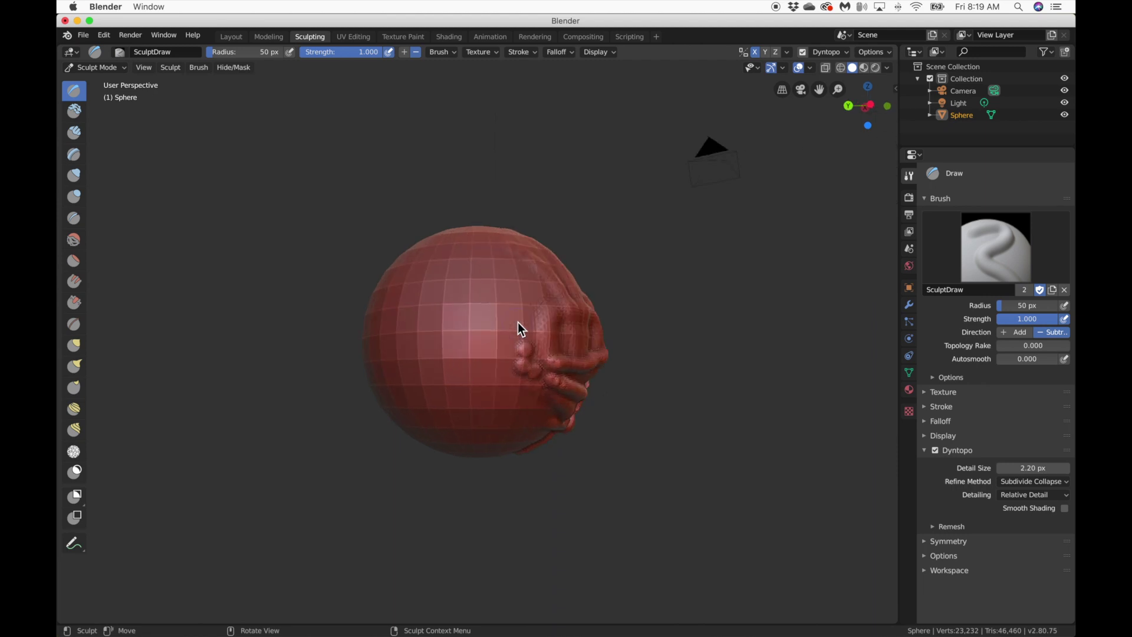
scroll(519, 322, right, 10)
key(ctrl+z)
key(ctrl+z)
key(ctrl+z)
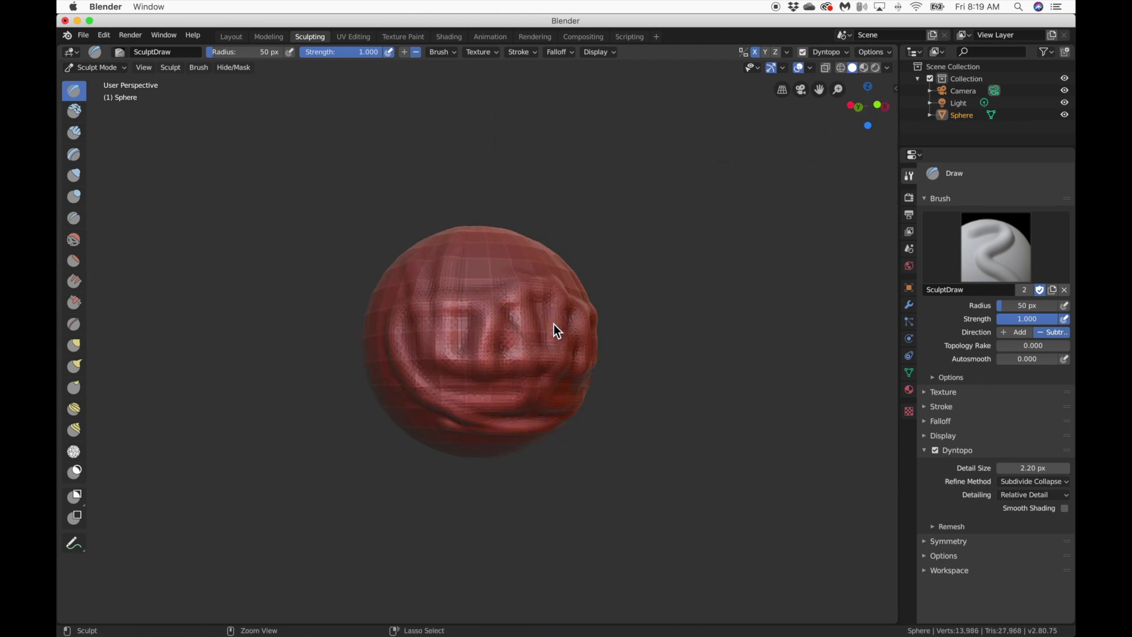
key(ctrl+z)
key(ctrl+z)
key(ctrl+z)
scroll(543, 327, right, 3)
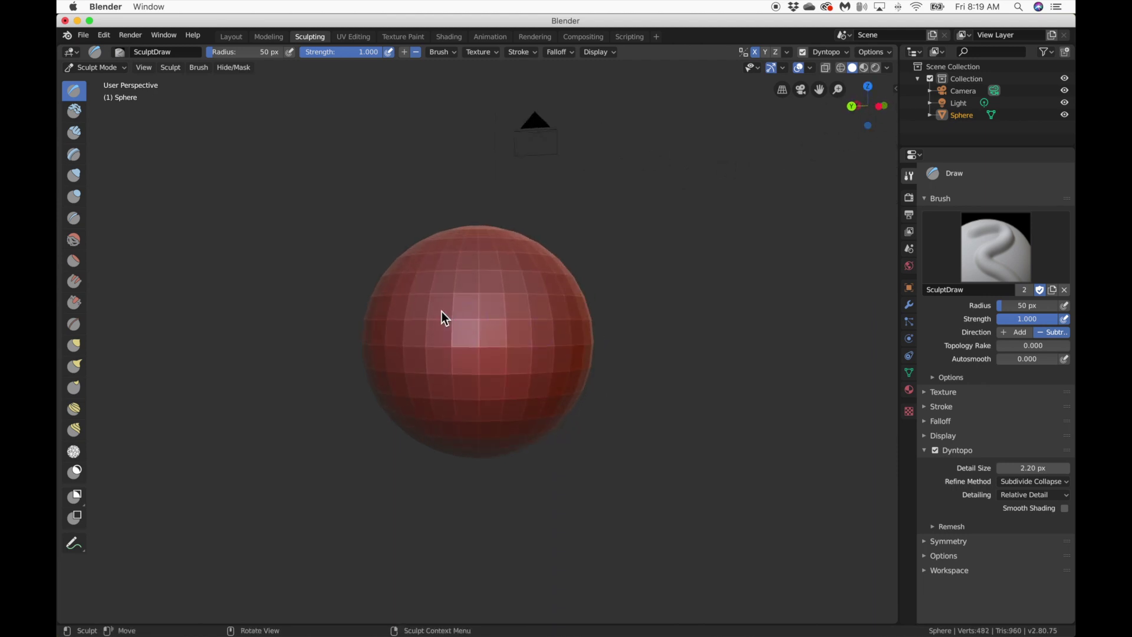
scroll(257, 361, left, 2)
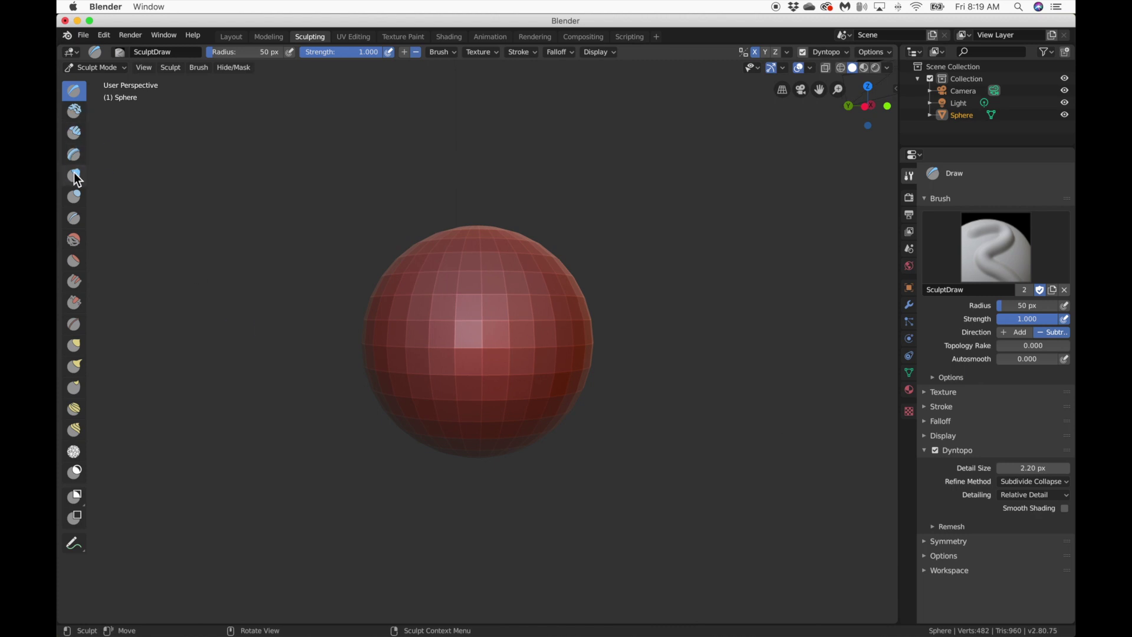
Step: Try to pull the sphere's lower part downward with the Snake Hook brush at a radius of 327 px, and undo it
click(77, 369)
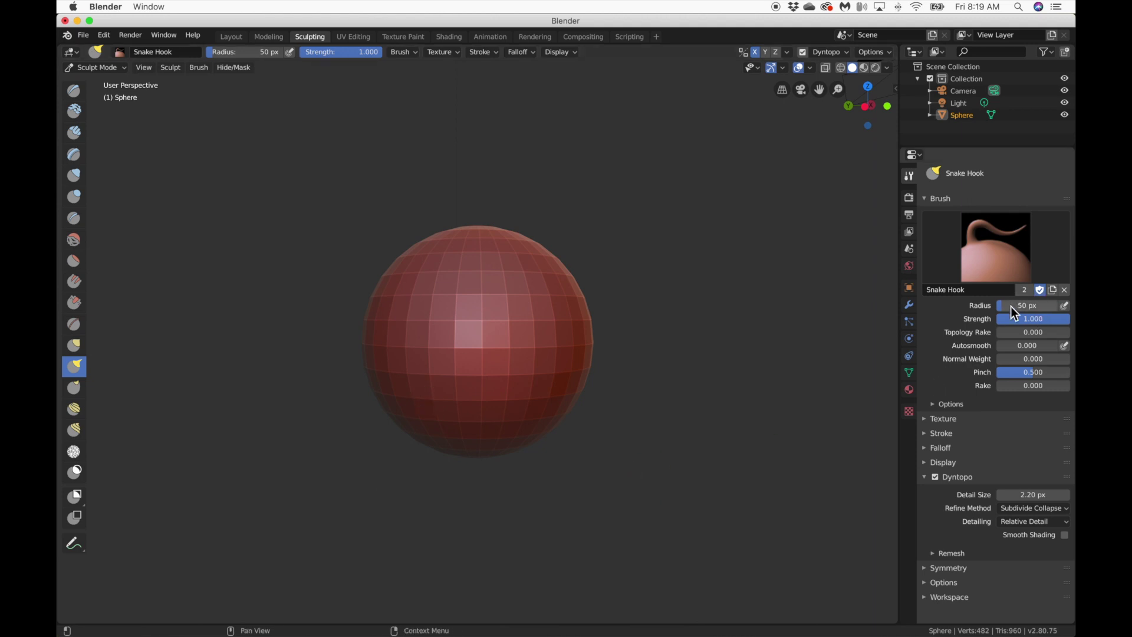
drag(1026, 306, 1034, 305)
key(bracketright)
key(bracketright)
key(bracketleft)
key(bracketleft)
key(bracketleft)
drag(475, 370, 468, 517)
key(ctrl+z)
Step: Try the Thumb brush on the lower part of the sphere
click(74, 388)
drag(471, 472, 473, 500)
drag(470, 539, 470, 539)
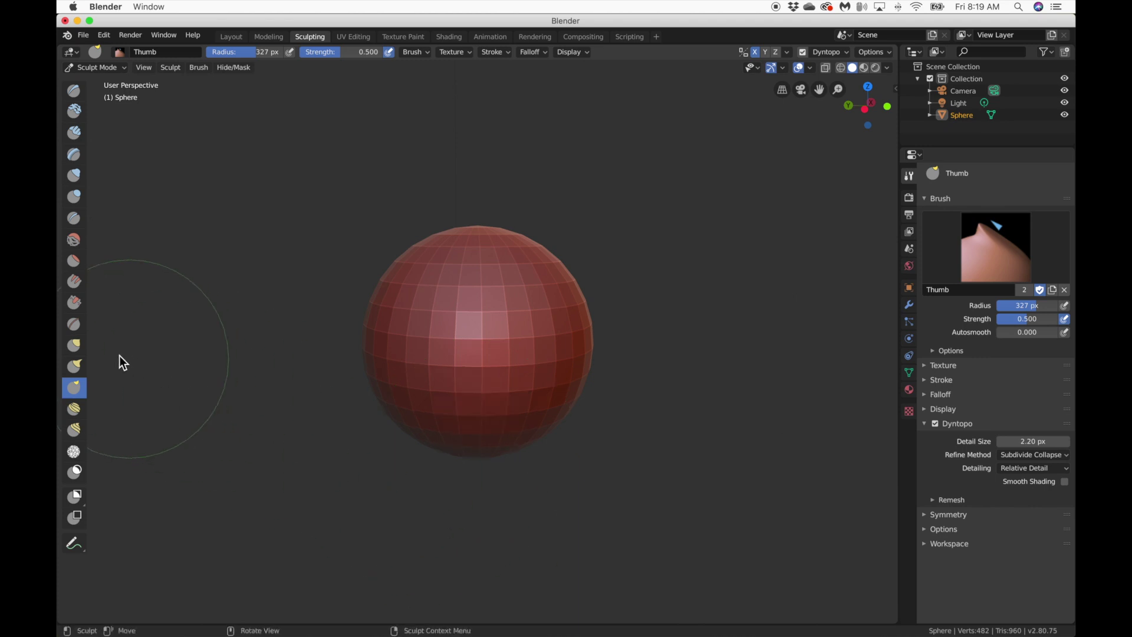
Step: Try pulling the sphere's lower part straight down with the Grab brush, and undo each attempt
click(75, 349)
mouse_move(467, 434)
mouse_down()
mouse_move(469, 510)
mouse_move(487, 525)
mouse_up()
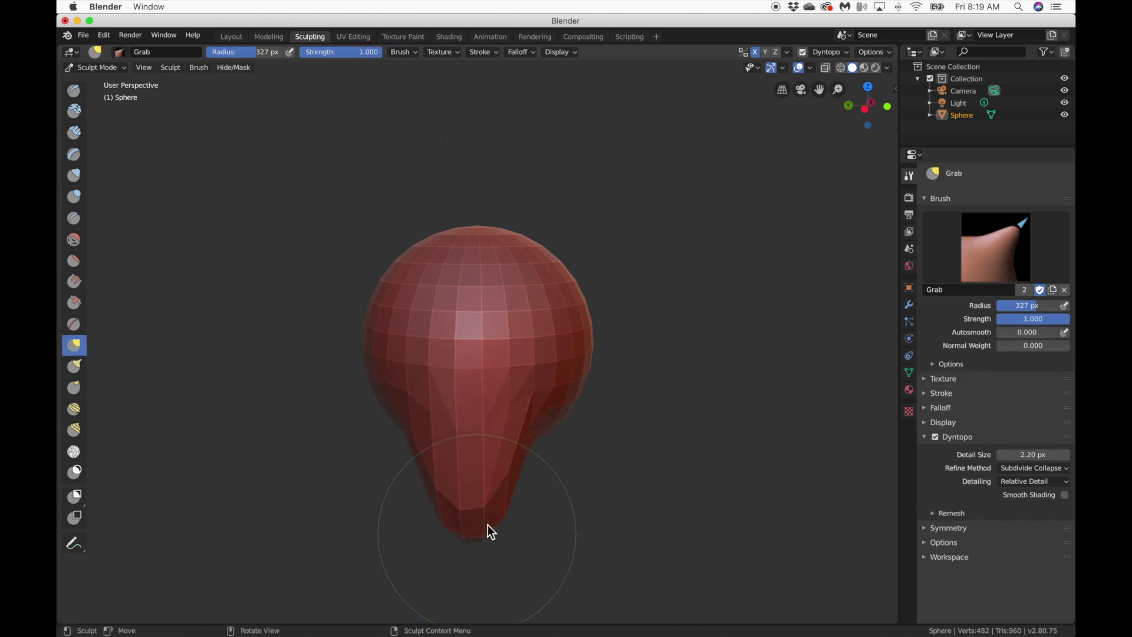
key(ctrl+z)
drag(440, 447, 443, 550)
key(ctrl+z)
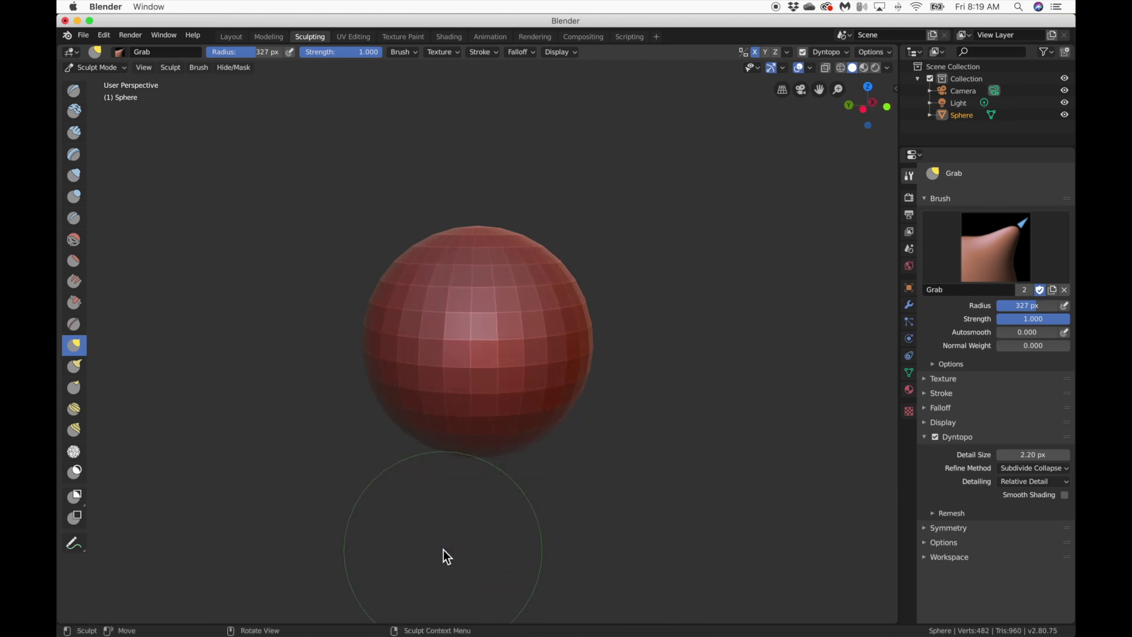
Step: Stretch the sphere's lower front downward with the Grab brush to form a long jaw
drag(468, 427, 466, 501)
key(ctrl+z)
key(ctrl+z)
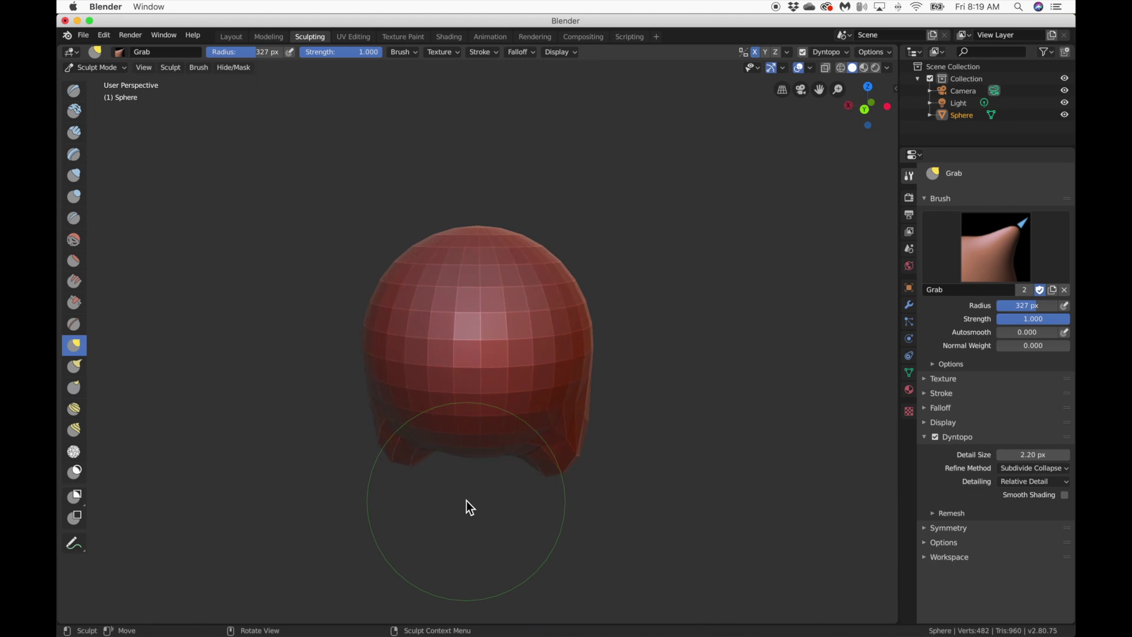
mouse_move(481, 449)
mouse_down()
mouse_move(477, 528)
mouse_move(493, 464)
mouse_move(503, 528)
mouse_up()
middle_drag(541, 451, 485, 373)
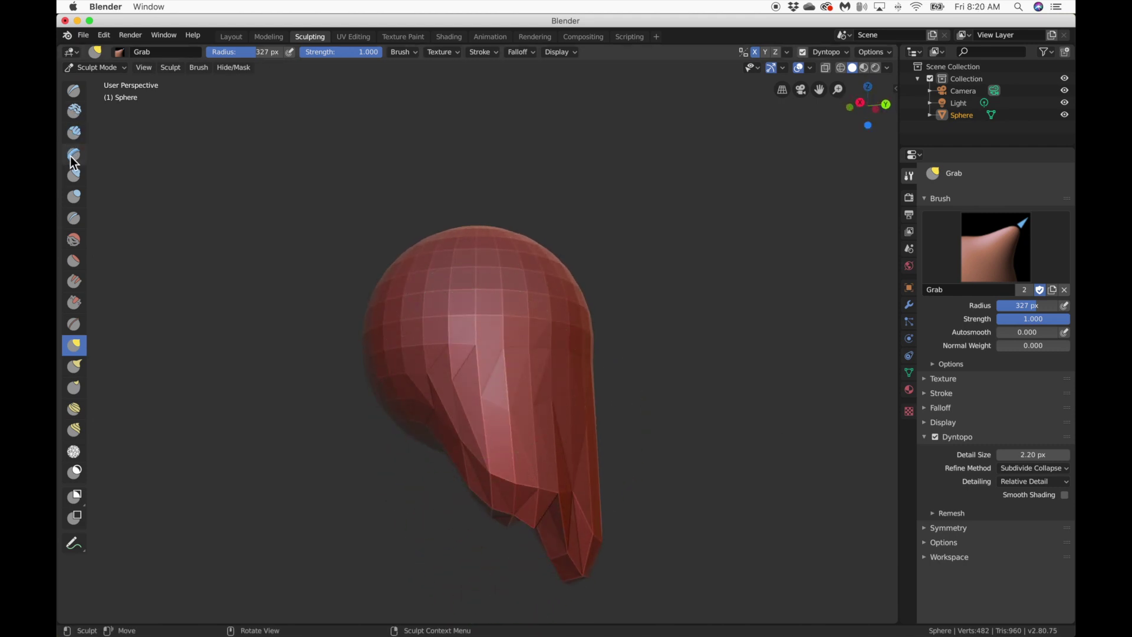
Step: Add a stroke on the side of the stretched form with the Clay brush at radius 61 px, and set its strength to 0.985
click(73, 112)
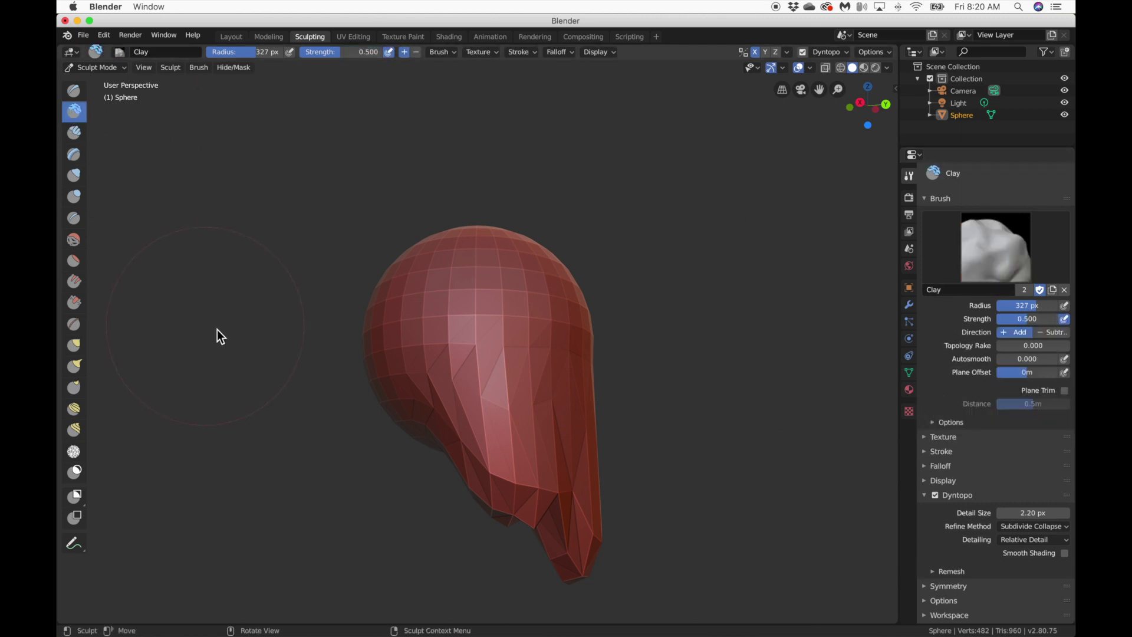
drag(1037, 305, 1003, 305)
mouse_move(433, 381)
mouse_down()
mouse_move(466, 316)
mouse_move(480, 325)
mouse_up()
drag(1024, 319, 1055, 319)
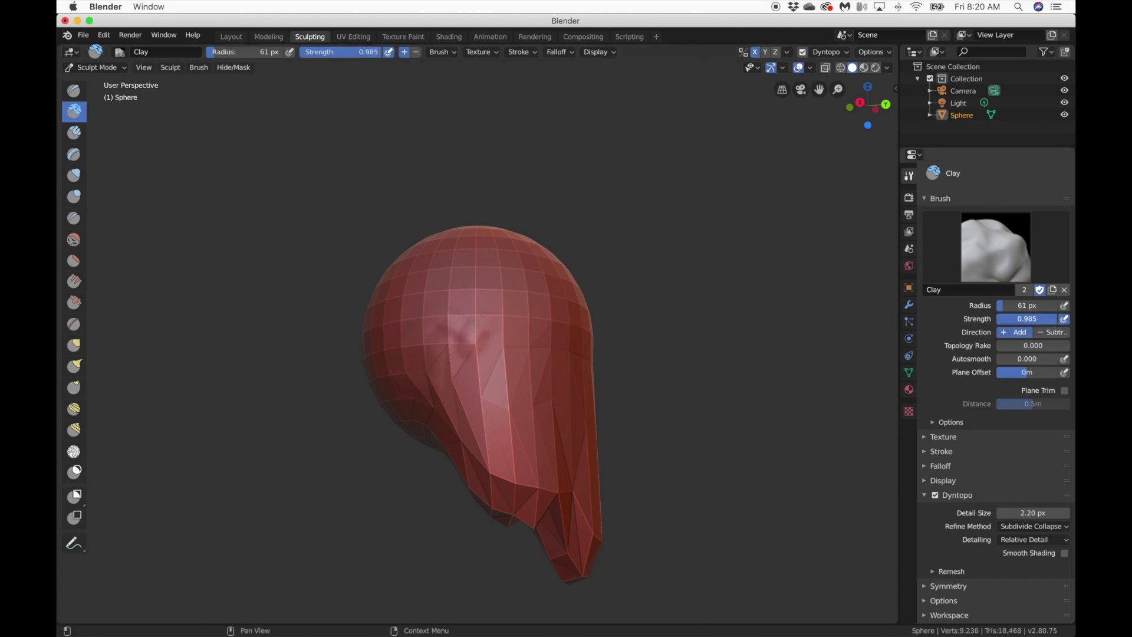
Step: Enlarge the Clay brush to 137 px and build up the side and jaw of the stretched form
key(bracketright)
key(bracketright)
key(bracketright)
key(bracketright)
key(bracketright)
key(bracketright)
key(bracketright)
key(bracketright)
mouse_move(465, 364)
mouse_down()
mouse_move(503, 419)
mouse_move(449, 381)
mouse_move(502, 455)
mouse_up()
mouse_move(534, 501)
mouse_down()
mouse_move(525, 487)
mouse_move(510, 492)
mouse_move(509, 519)
mouse_up()
mouse_move(496, 522)
mouse_down()
mouse_move(412, 431)
mouse_move(421, 318)
mouse_move(442, 281)
mouse_move(565, 291)
mouse_move(447, 287)
mouse_move(434, 322)
mouse_up()
mouse_move(446, 372)
mouse_down()
mouse_move(450, 462)
mouse_move(470, 444)
mouse_up()
Step: Continue adding Clay strokes around the lower jaw and over the notches at its sides
middle_drag(470, 445, 493, 440)
mouse_move(454, 431)
mouse_down()
mouse_move(453, 316)
mouse_move(453, 614)
mouse_move(448, 561)
mouse_move(551, 488)
mouse_move(543, 480)
mouse_move(519, 502)
mouse_up()
middle_drag(518, 502, 484, 413)
mouse_move(419, 479)
mouse_down()
mouse_move(409, 538)
mouse_move(471, 463)
mouse_up()
middle_drag(543, 352, 509, 479)
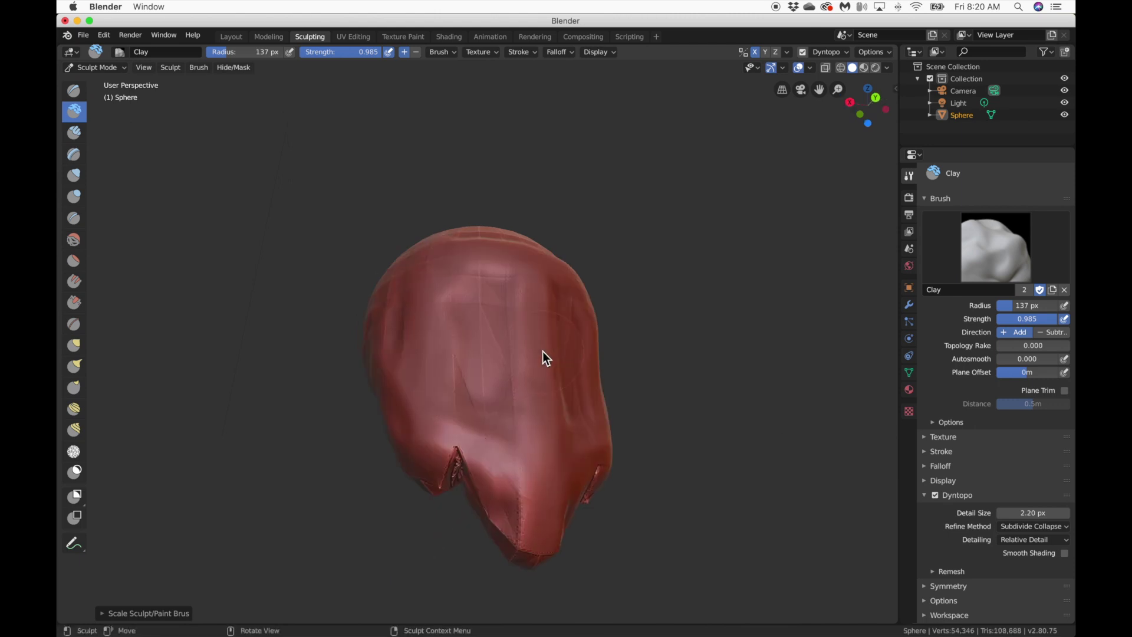
mouse_move(508, 479)
mouse_down()
mouse_move(429, 425)
mouse_move(464, 464)
mouse_up()
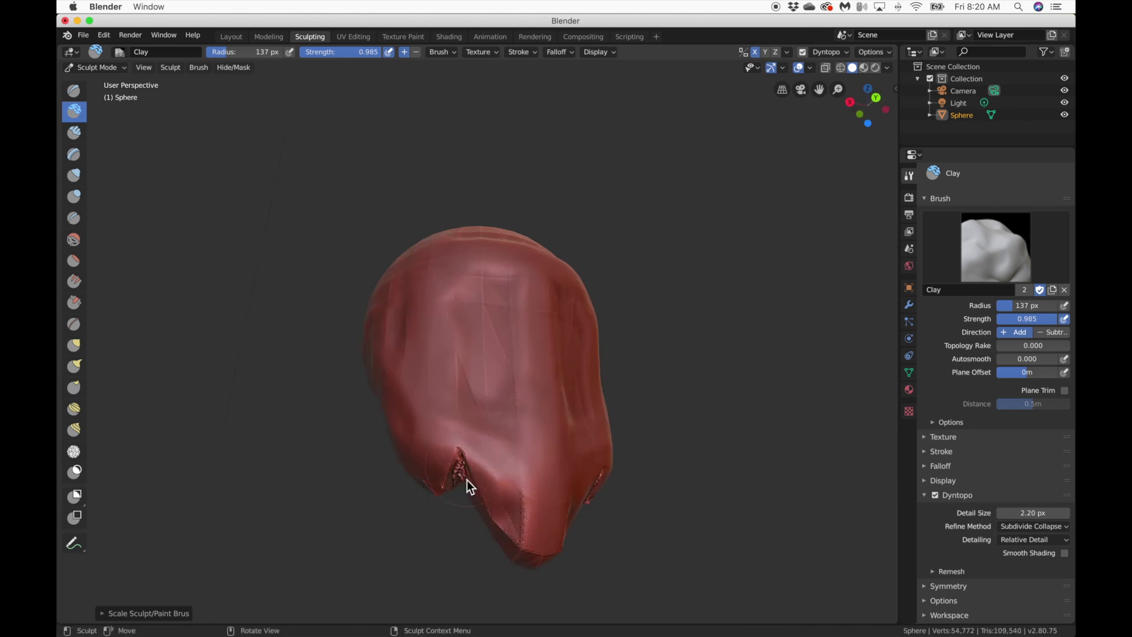
mouse_move(457, 474)
middle_down()
mouse_move(582, 478)
mouse_move(490, 477)
mouse_move(530, 413)
middle_up()
middle_drag(419, 380, 455, 407)
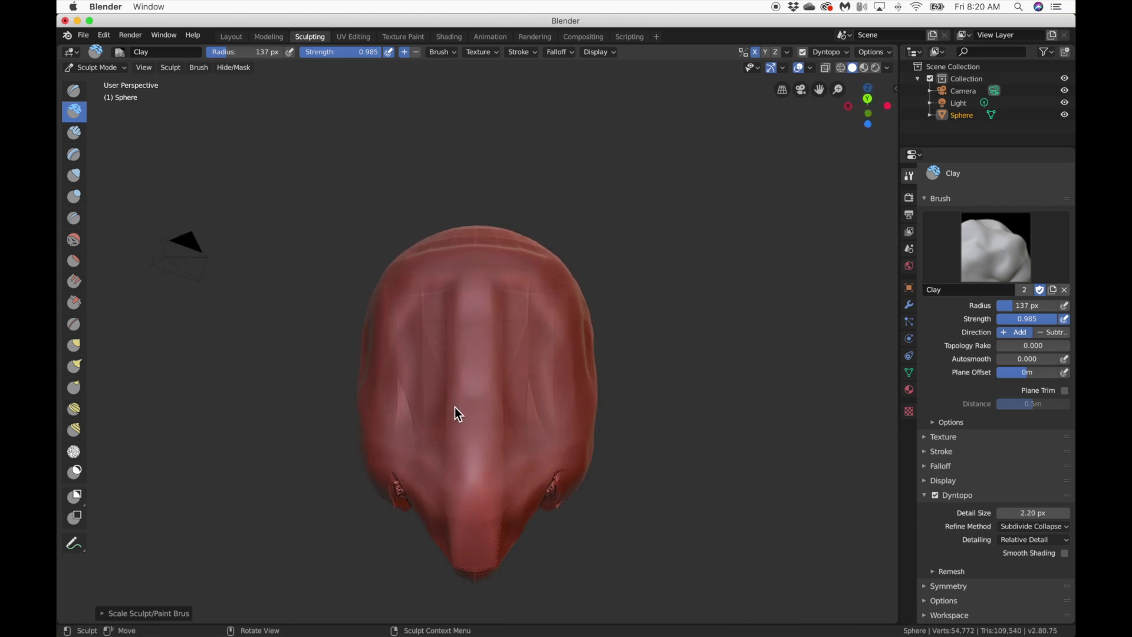
Step: Lay horizontal bands across the forehead and middle of the face with the Clay Strips brush
click(74, 133)
drag(416, 288, 530, 286)
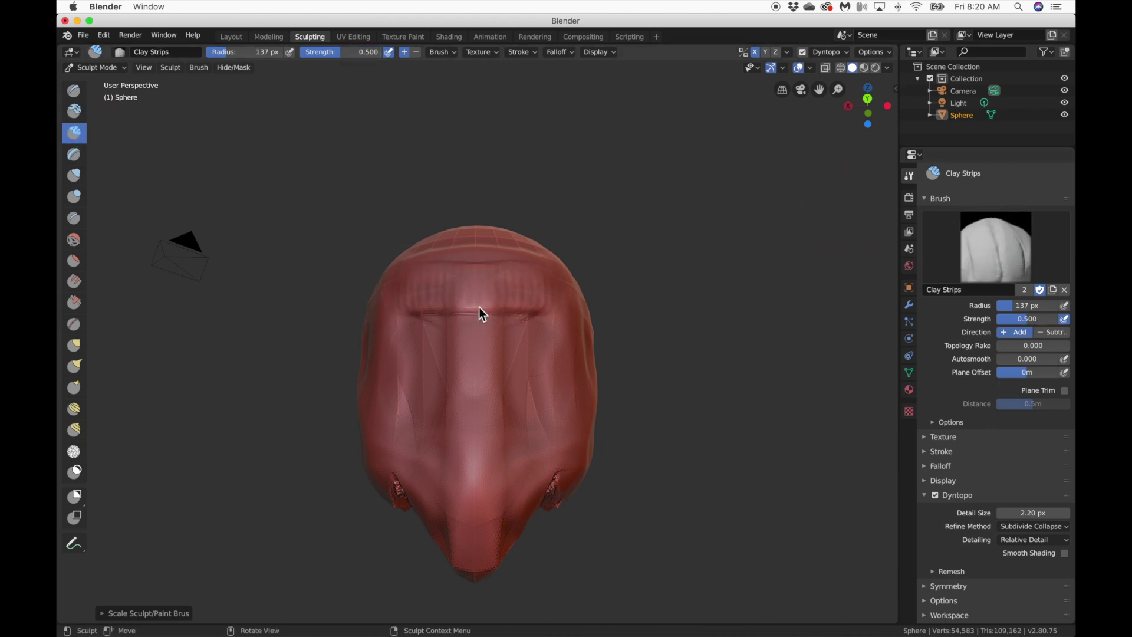
mouse_move(399, 303)
mouse_down()
mouse_move(505, 299)
mouse_move(496, 316)
mouse_up()
drag(398, 395, 433, 371)
mouse_move(433, 370)
mouse_down()
mouse_move(413, 370)
mouse_move(489, 371)
mouse_move(500, 405)
mouse_up()
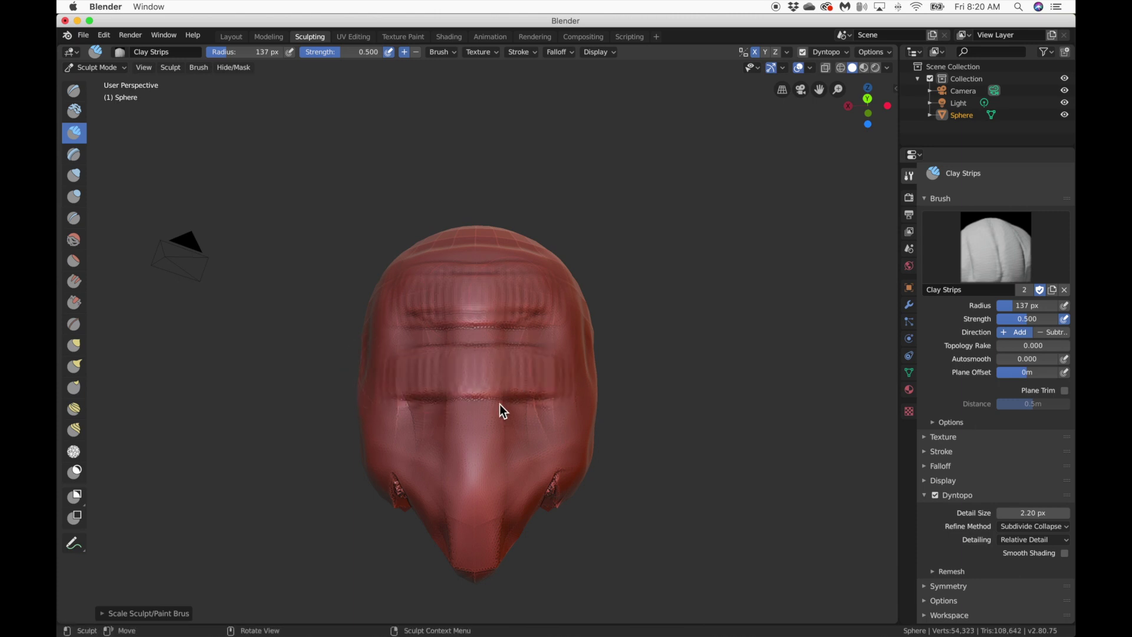
mouse_move(395, 444)
mouse_down()
mouse_move(462, 524)
mouse_move(508, 510)
mouse_move(573, 449)
mouse_move(578, 391)
mouse_up()
Step: Smooth down the jagged notches and folds on the underside of the jaw with the Flatten brush
scroll(520, 423, right, 10)
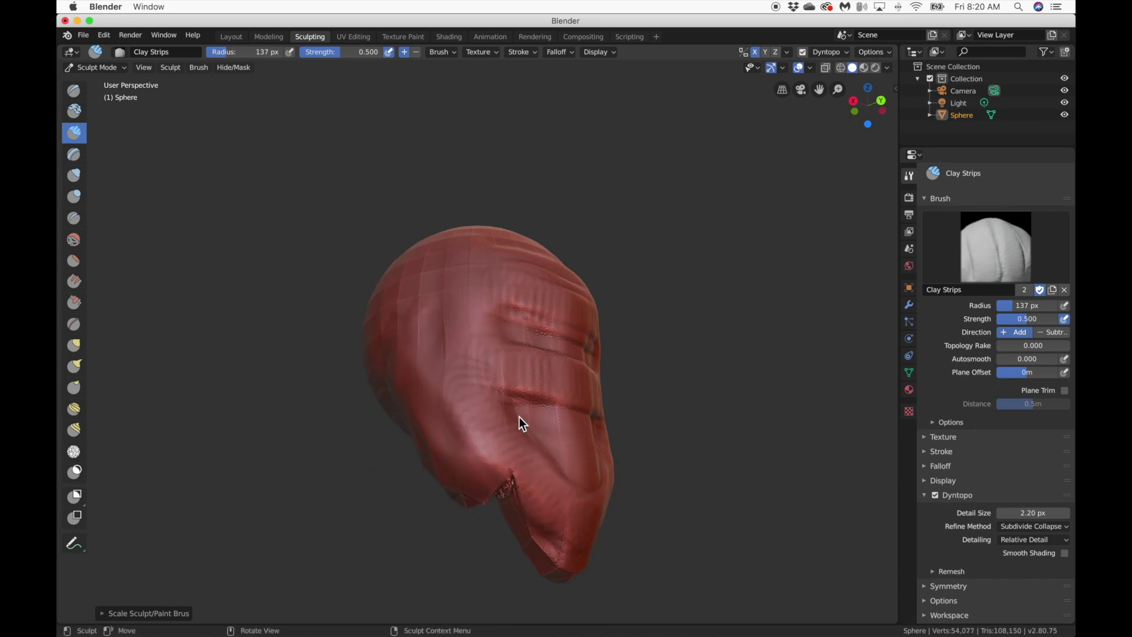
scroll(519, 416, down, 5)
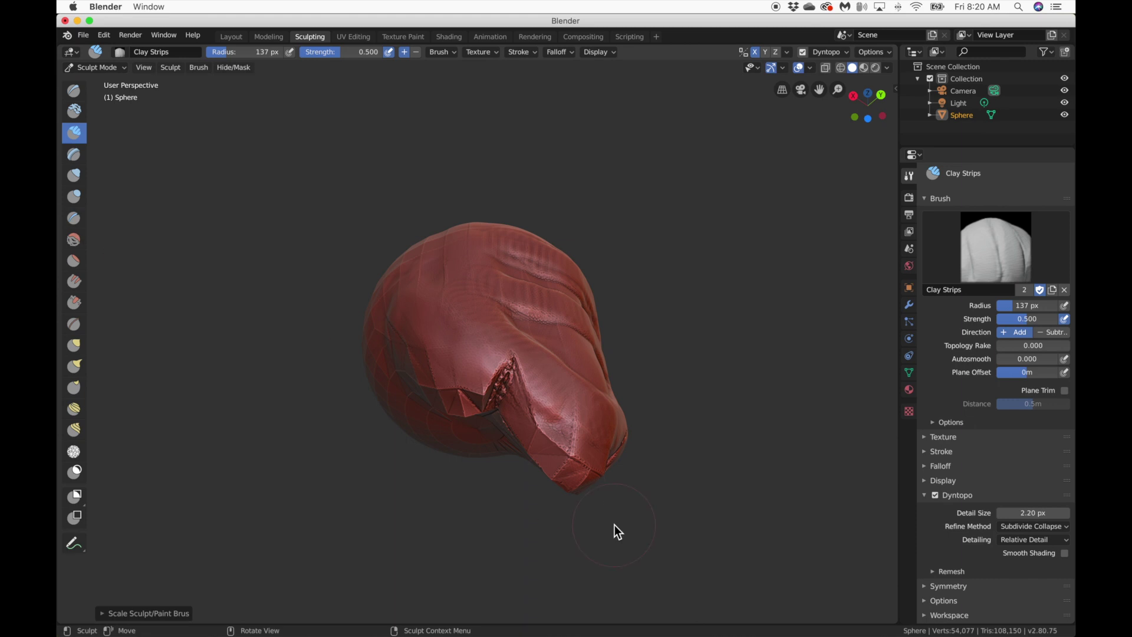
click(74, 260)
scroll(560, 430, down, 5)
mouse_move(532, 332)
mouse_down()
mouse_move(564, 340)
mouse_move(544, 326)
mouse_move(569, 304)
mouse_move(563, 273)
mouse_move(532, 277)
mouse_move(544, 330)
mouse_move(554, 277)
mouse_move(542, 311)
mouse_move(577, 341)
mouse_move(563, 320)
mouse_move(565, 330)
mouse_move(536, 336)
mouse_move(570, 355)
mouse_up()
scroll(536, 336, left, 3)
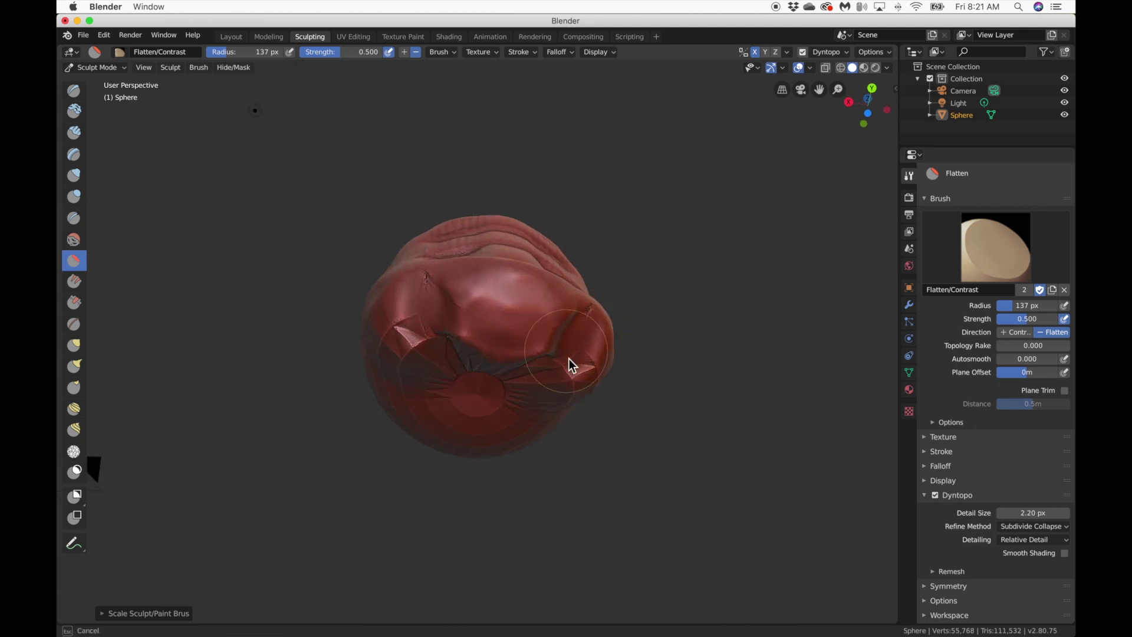
scroll(569, 352, up, 8)
mouse_move(544, 409)
mouse_down()
mouse_move(414, 416)
mouse_move(464, 407)
mouse_move(464, 389)
mouse_move(455, 398)
mouse_move(426, 381)
mouse_move(434, 406)
mouse_move(414, 427)
mouse_move(393, 416)
mouse_move(400, 429)
mouse_move(434, 431)
mouse_move(501, 397)
mouse_move(437, 406)
mouse_move(473, 425)
mouse_move(560, 386)
mouse_up()
scroll(559, 384, right, 5)
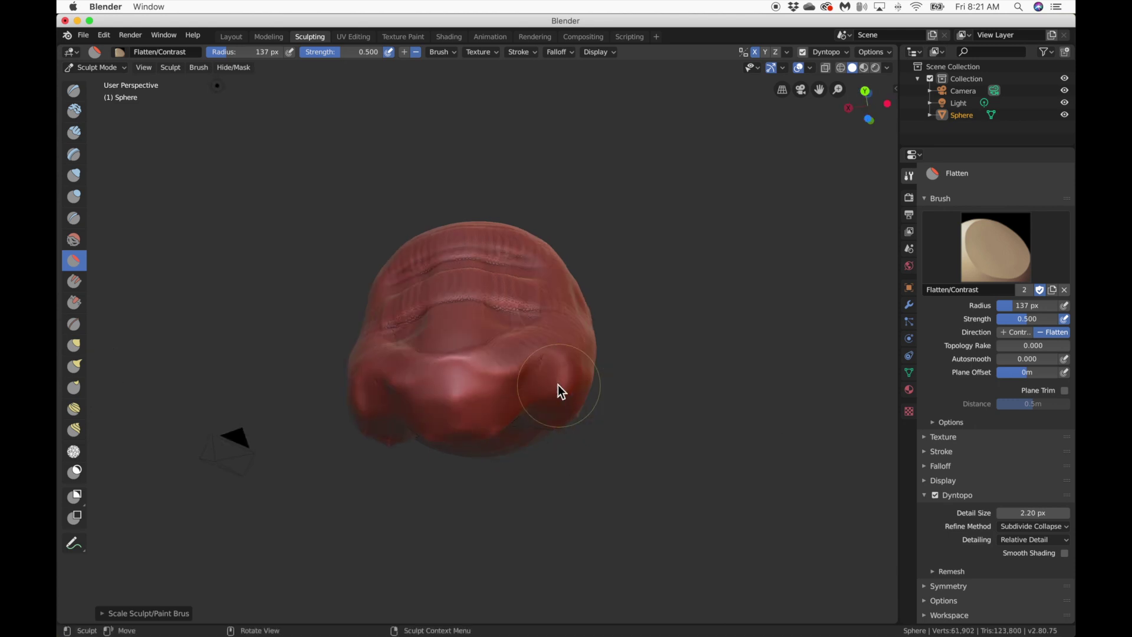
mouse_move(483, 392)
mouse_down()
mouse_move(472, 412)
mouse_move(444, 405)
mouse_move(454, 426)
mouse_move(465, 407)
mouse_up()
Step: Flatten the lower cheek and the side of the jaw
scroll(464, 406, down, 5)
scroll(462, 404, right, 5)
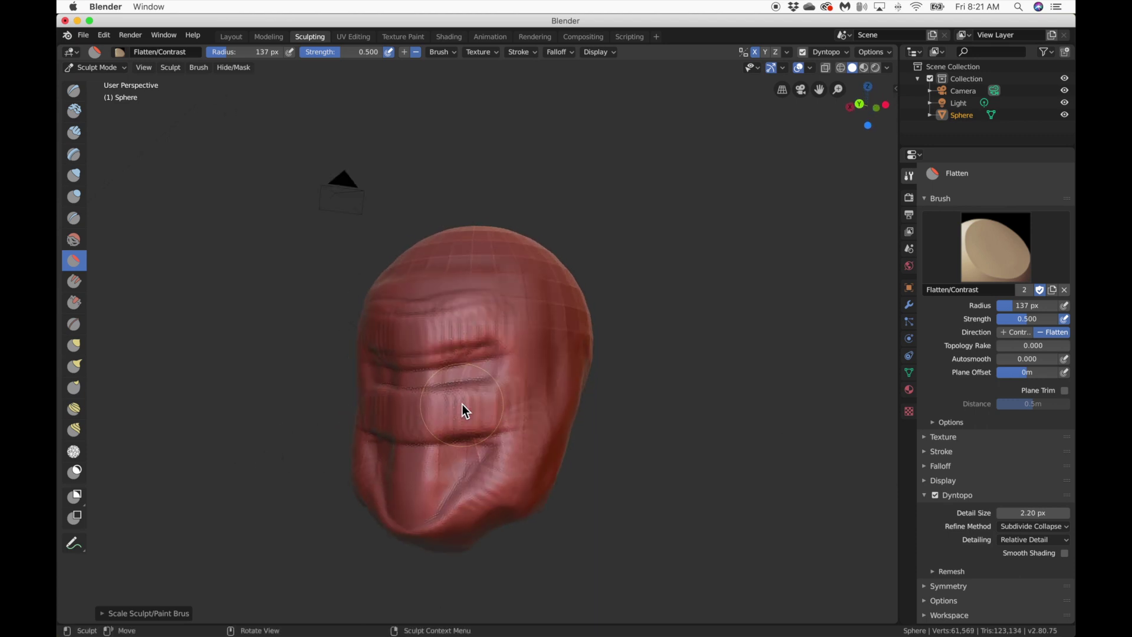
mouse_move(497, 502)
mouse_down()
mouse_move(526, 523)
mouse_move(501, 505)
mouse_up()
scroll(501, 504, left, 5)
scroll(503, 505, left, 10)
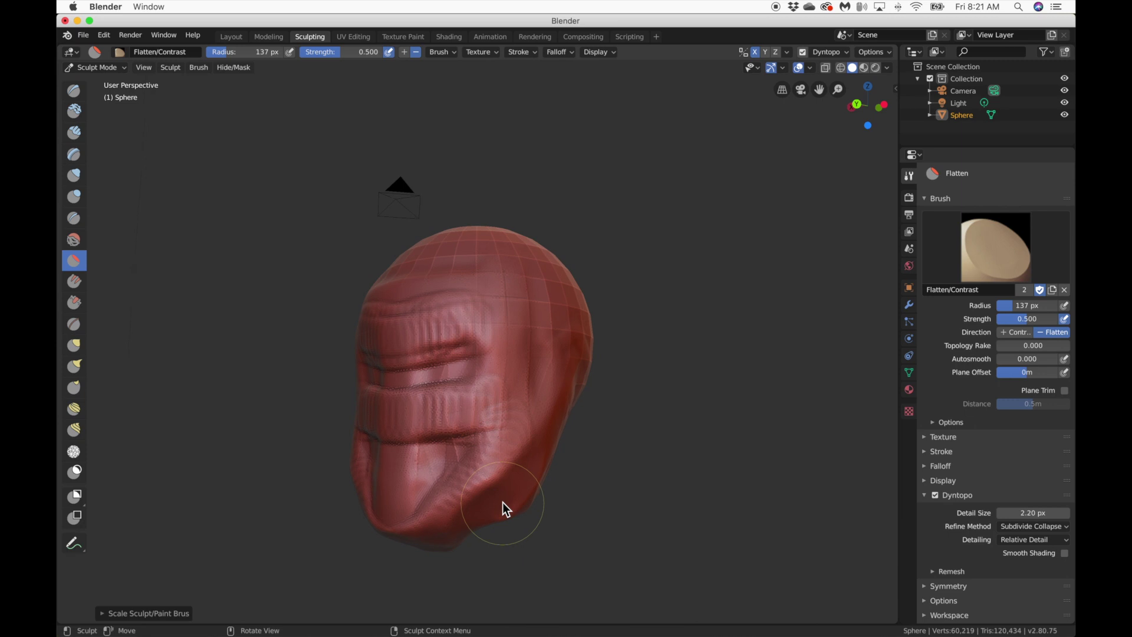
mouse_move(506, 449)
mouse_down()
mouse_move(472, 461)
mouse_move(518, 420)
mouse_move(462, 395)
mouse_up()
scroll(518, 420, right, 5)
Step: Raise the Flatten strength to 1.000 and level the jaw, underside and front of the face
drag(1006, 319, 1061, 318)
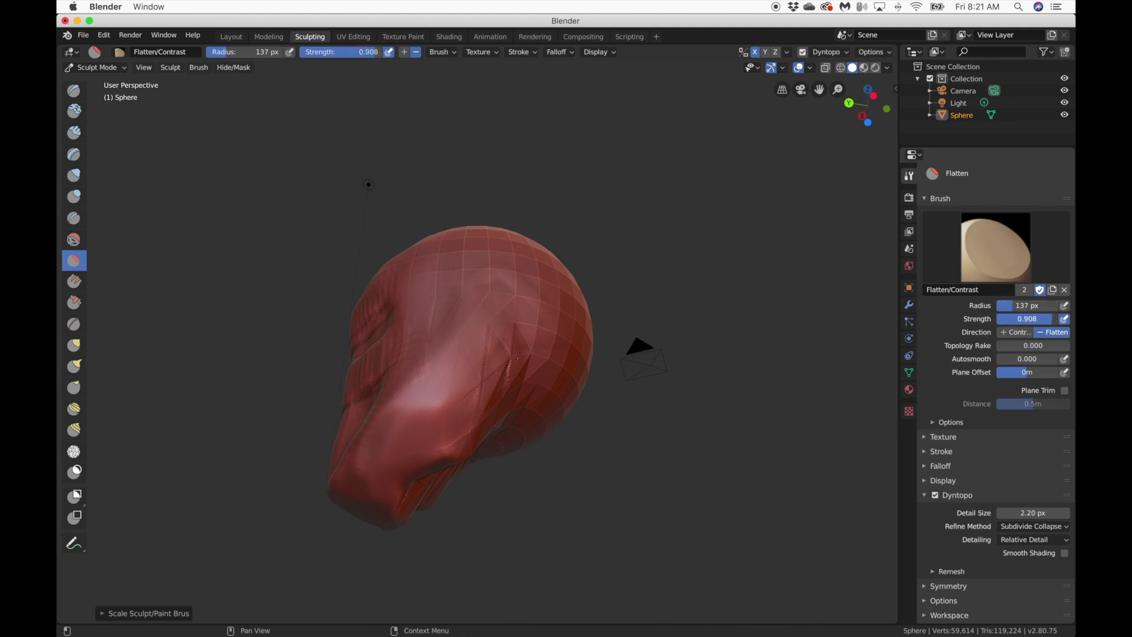
mouse_move(475, 424)
mouse_down()
mouse_move(448, 406)
mouse_move(413, 498)
mouse_move(467, 404)
mouse_move(435, 442)
mouse_move(399, 441)
mouse_move(465, 393)
mouse_move(384, 480)
mouse_up()
scroll(384, 480, down, 10)
mouse_move(377, 318)
mouse_down()
mouse_move(384, 272)
mouse_move(427, 296)
mouse_move(433, 316)
mouse_move(416, 351)
mouse_move(458, 345)
mouse_move(447, 350)
mouse_move(470, 237)
mouse_move(500, 302)
mouse_move(497, 375)
mouse_up()
scroll(495, 363, down, 10)
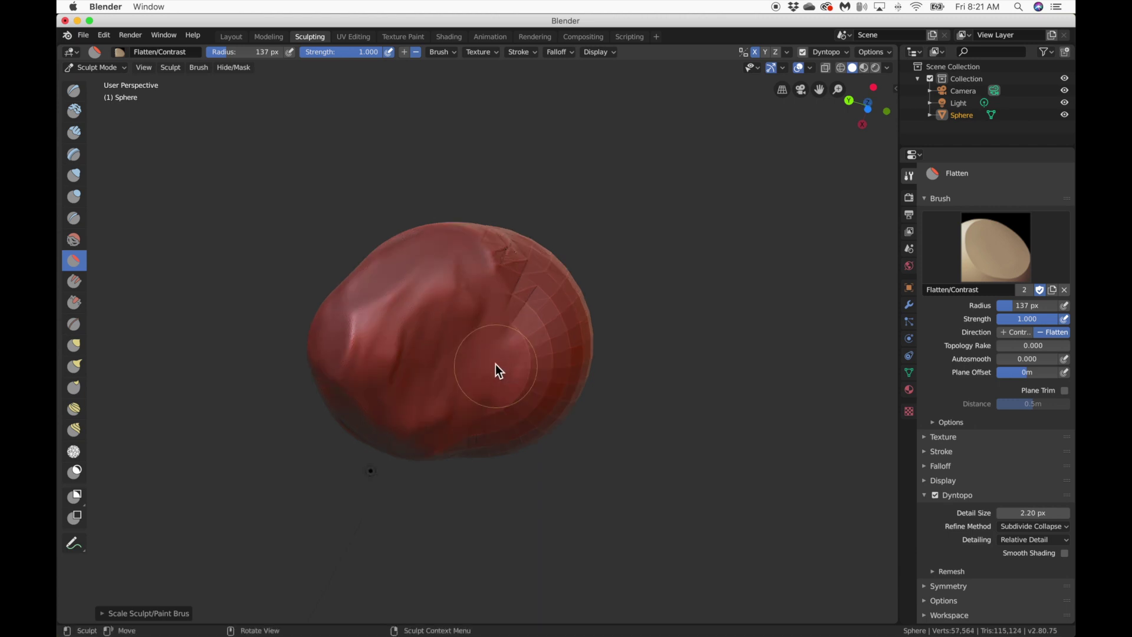
mouse_move(513, 254)
mouse_down()
mouse_move(440, 247)
mouse_move(381, 297)
mouse_move(448, 359)
mouse_up()
scroll(448, 359, down, 10)
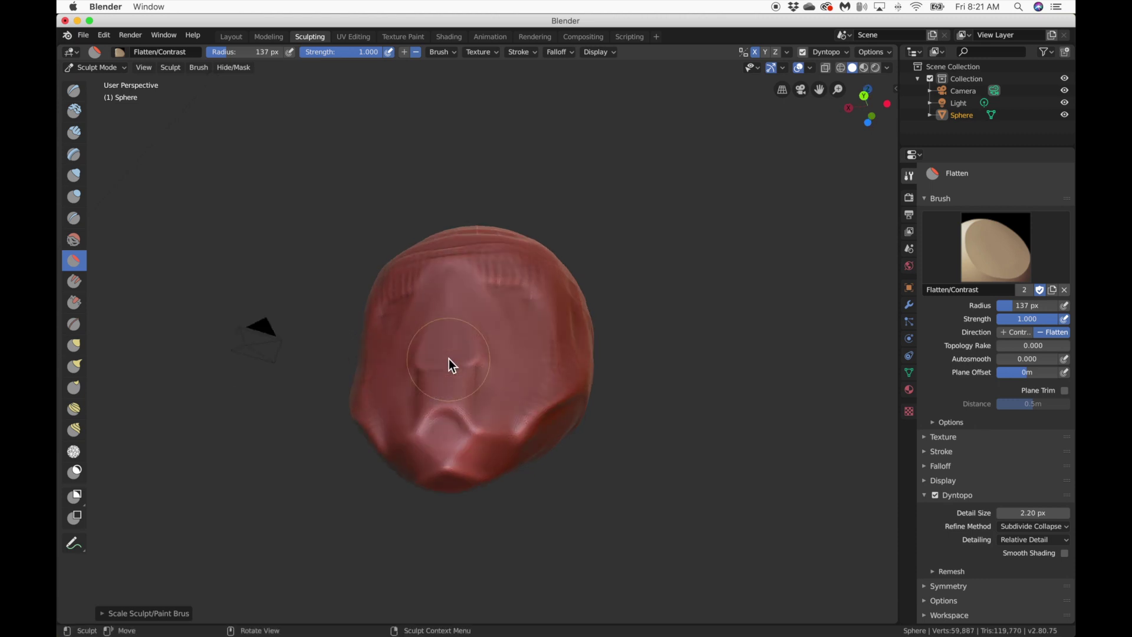
Step: Build up a rounded nose in the centre of the face with the Clay brush
scroll(450, 357, right, 5)
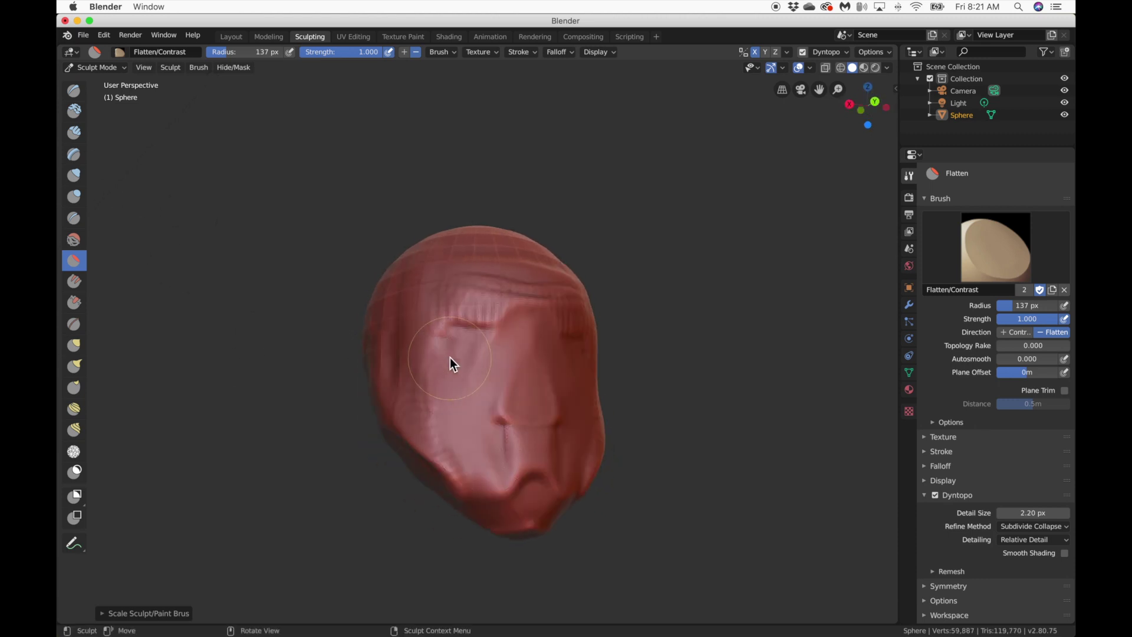
click(74, 91)
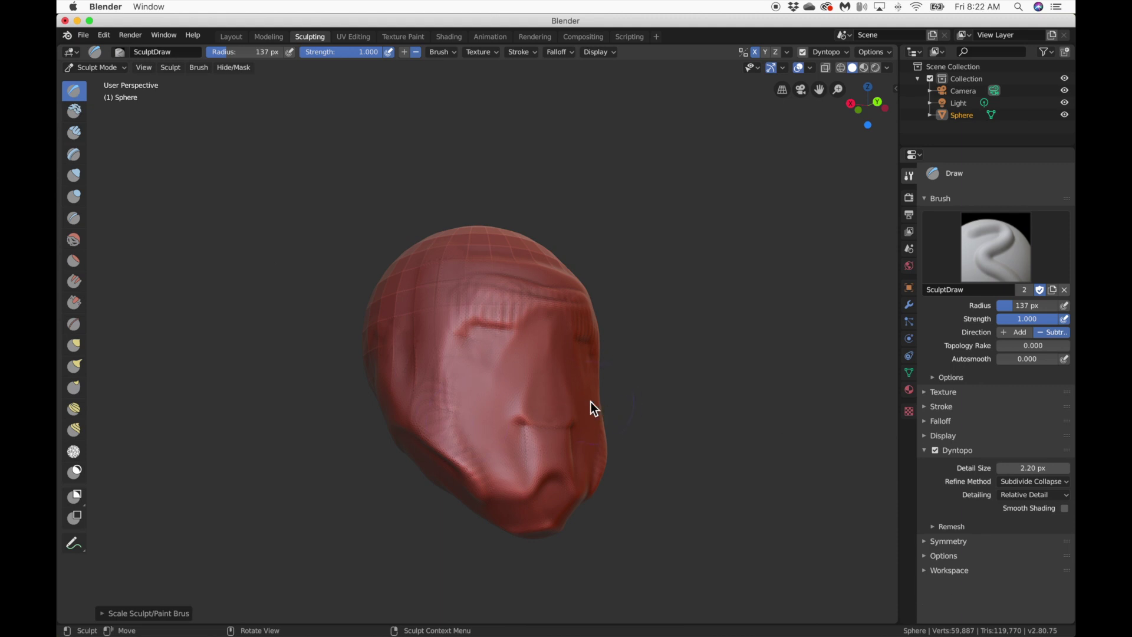
click(75, 111)
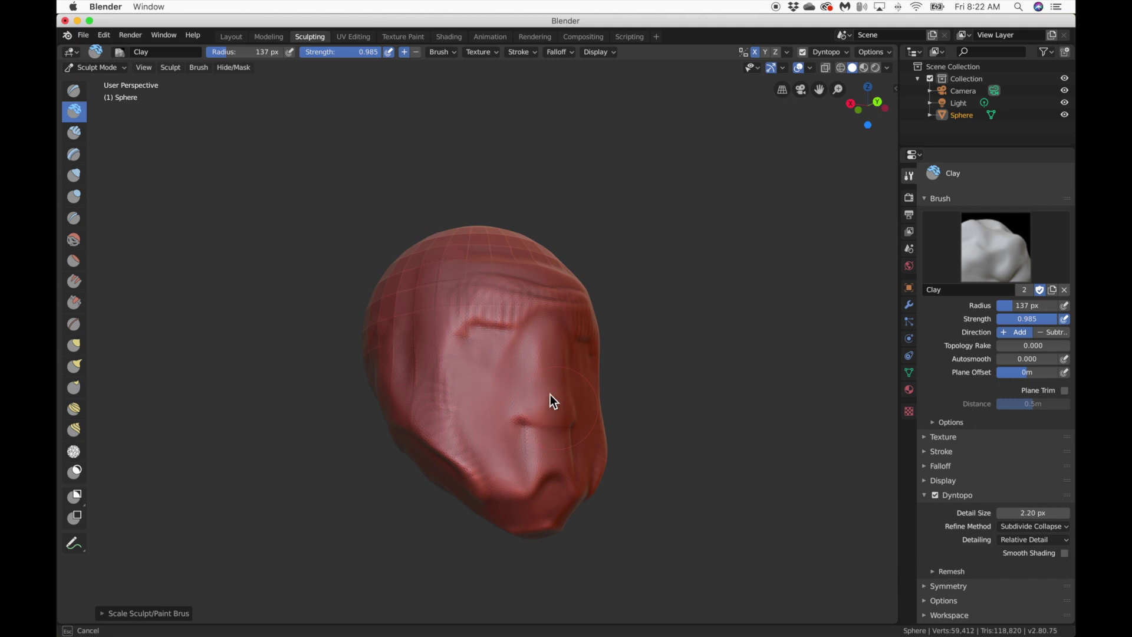
mouse_move(559, 405)
mouse_down()
mouse_move(571, 390)
mouse_move(576, 402)
mouse_up()
scroll(576, 402, right, 5)
mouse_move(486, 407)
mouse_down()
mouse_move(487, 398)
mouse_move(461, 439)
mouse_up()
scroll(457, 439, right, 5)
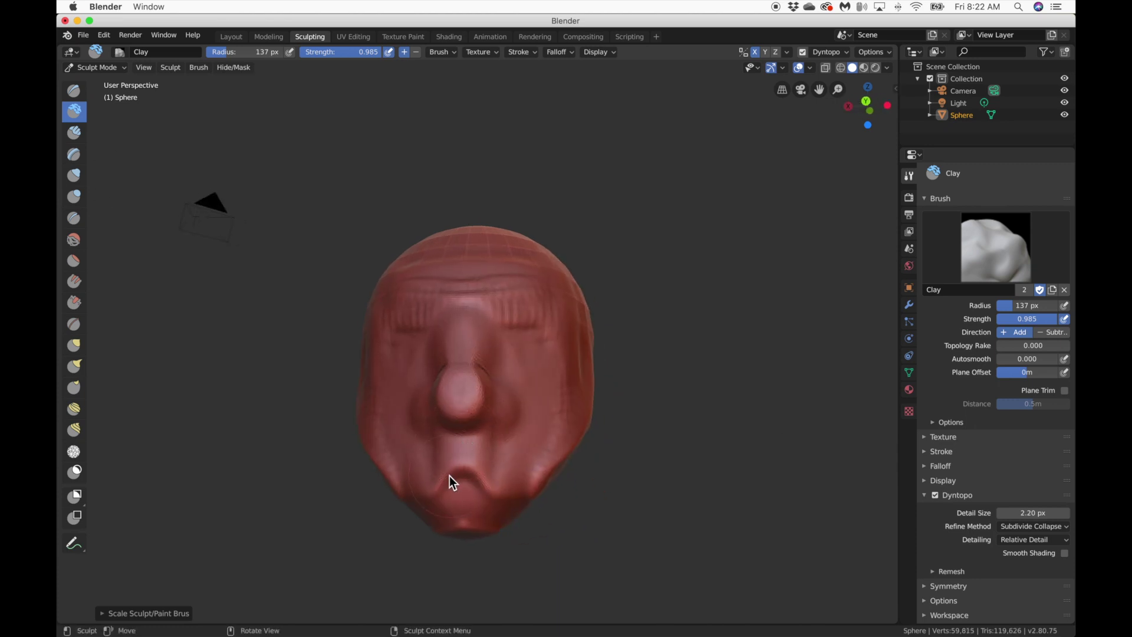
scroll(480, 467, right, 5)
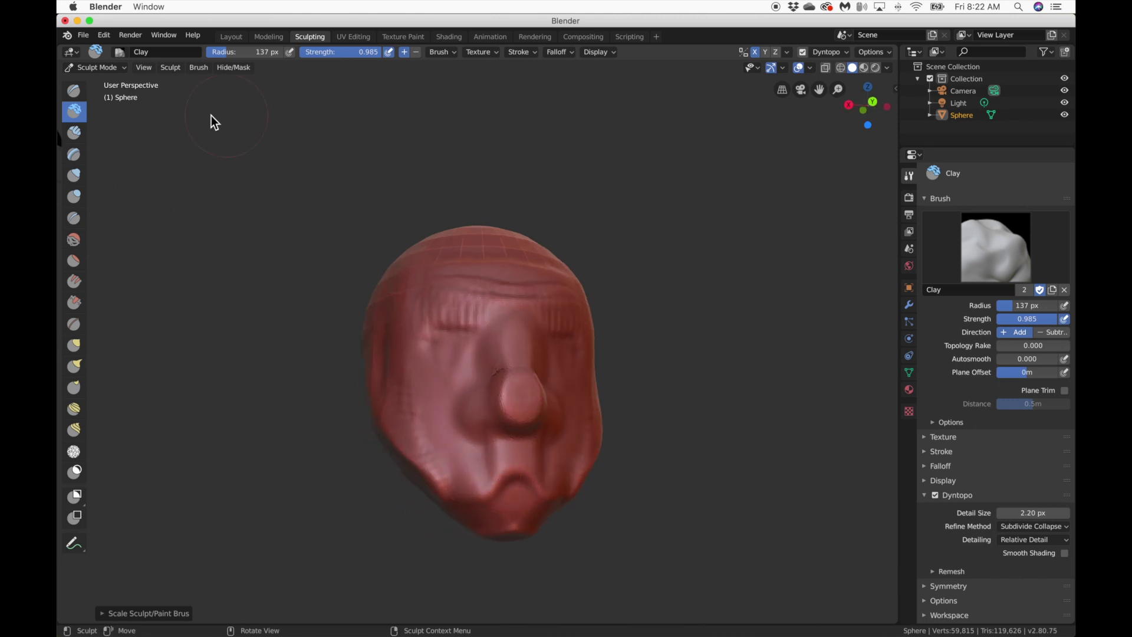
Step: Carve eye sockets beneath the brow with the Blob brush in Subtract direction at strength 1.000
click(74, 196)
click(459, 346)
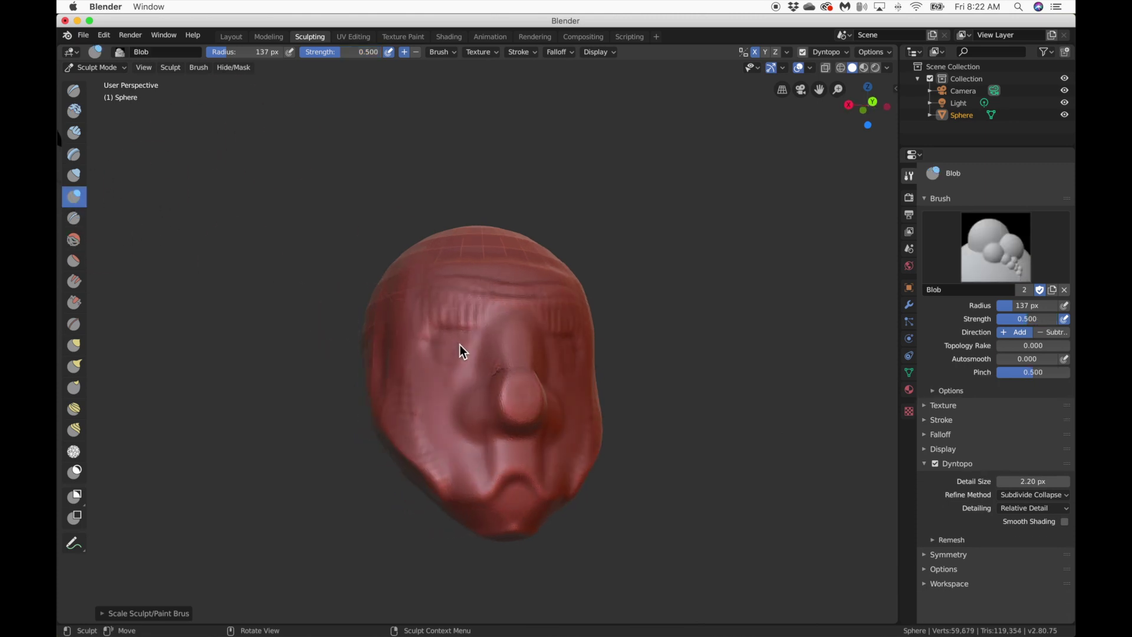
click(1052, 332)
key(bracketright)
drag(1036, 319, 1069, 319)
drag(468, 344, 466, 349)
Step: Reduce the Blob brush radius to 109 px and carve further into the eye sockets
middle_drag(458, 344, 401, 353)
key(bracketleft)
key(bracketleft)
key(bracketleft)
click(434, 397)
drag(434, 398, 411, 379)
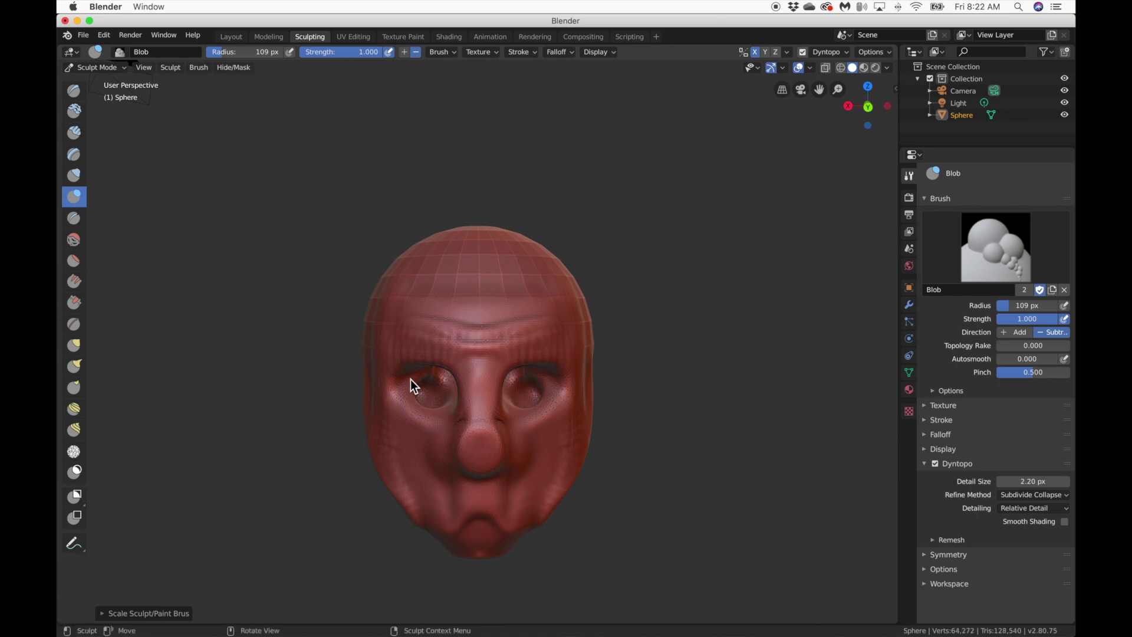
Step: Deepen the outer parts of the eye sockets with the Blob brush in Subtract direction
middle_drag(420, 387, 419, 351)
drag(422, 328, 433, 319)
middle_drag(433, 319, 419, 326)
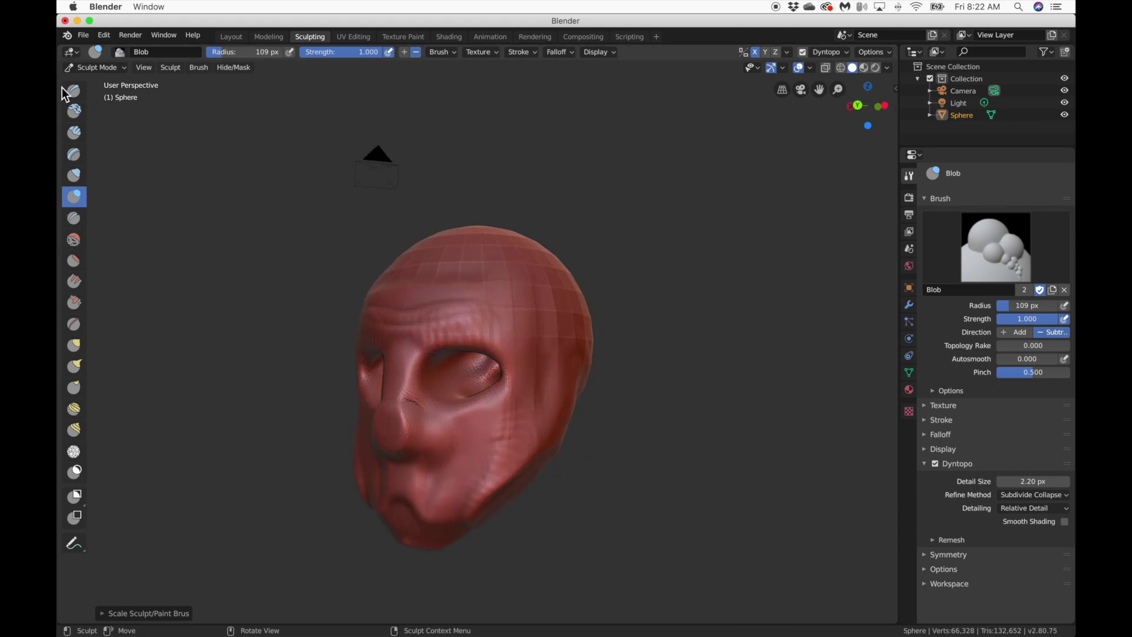
Step: Set the Fill brush strength to 1.000 and fill the dents across the forehead, cheeks and mouth area
click(73, 281)
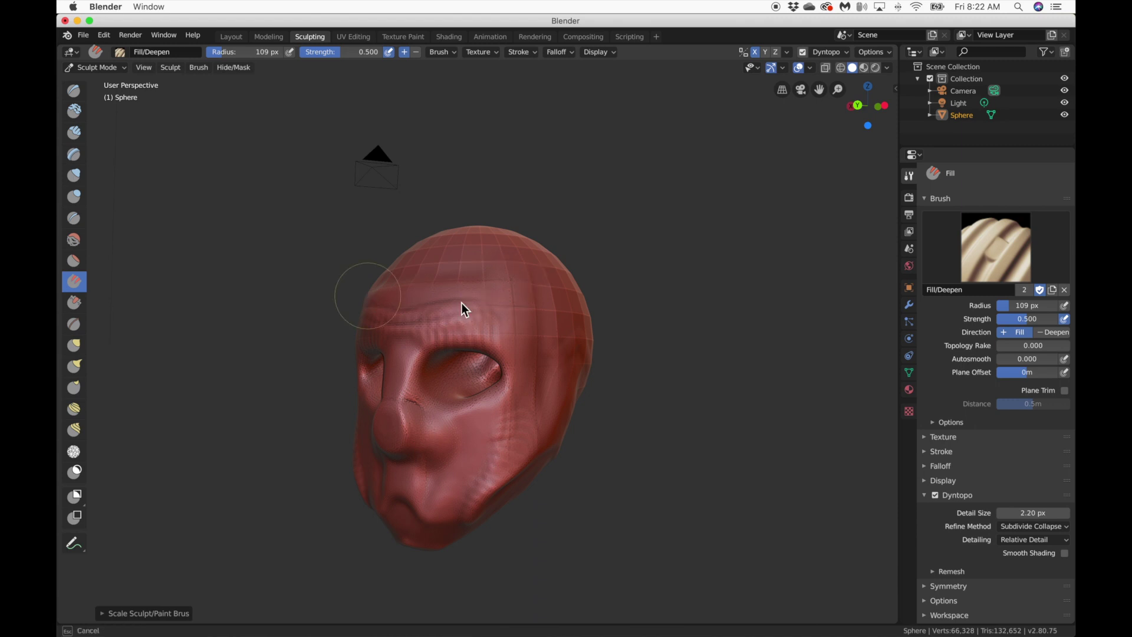
click(1032, 318)
text(1)
key(Return)
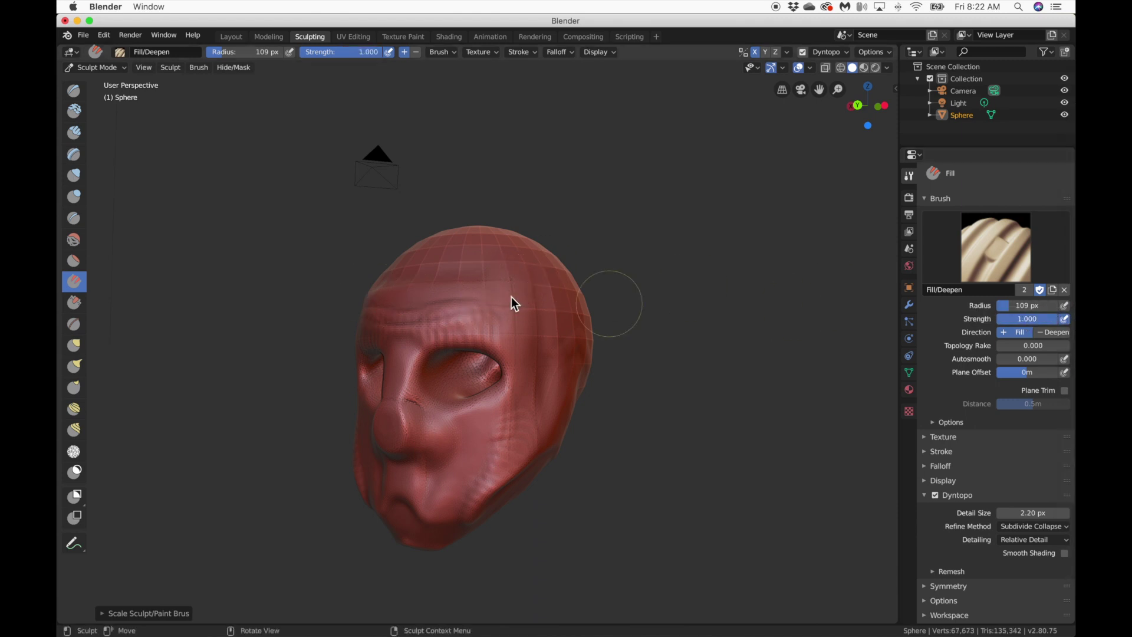
mouse_move(557, 309)
mouse_down()
mouse_move(536, 276)
mouse_move(548, 299)
mouse_move(486, 263)
mouse_move(456, 279)
mouse_move(434, 334)
mouse_move(487, 333)
mouse_move(411, 336)
mouse_move(454, 336)
mouse_move(379, 324)
mouse_move(524, 417)
mouse_move(495, 465)
mouse_move(492, 413)
mouse_move(460, 384)
mouse_move(467, 520)
mouse_move(429, 504)
mouse_move(500, 455)
mouse_move(553, 349)
mouse_move(391, 564)
mouse_up()
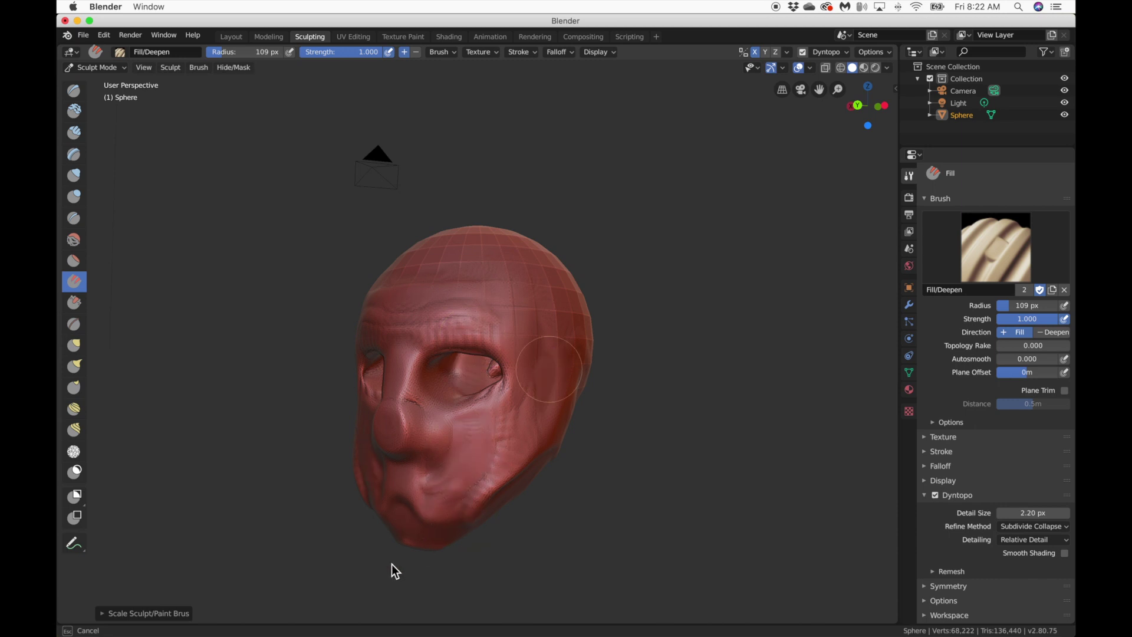
drag(415, 489, 442, 455)
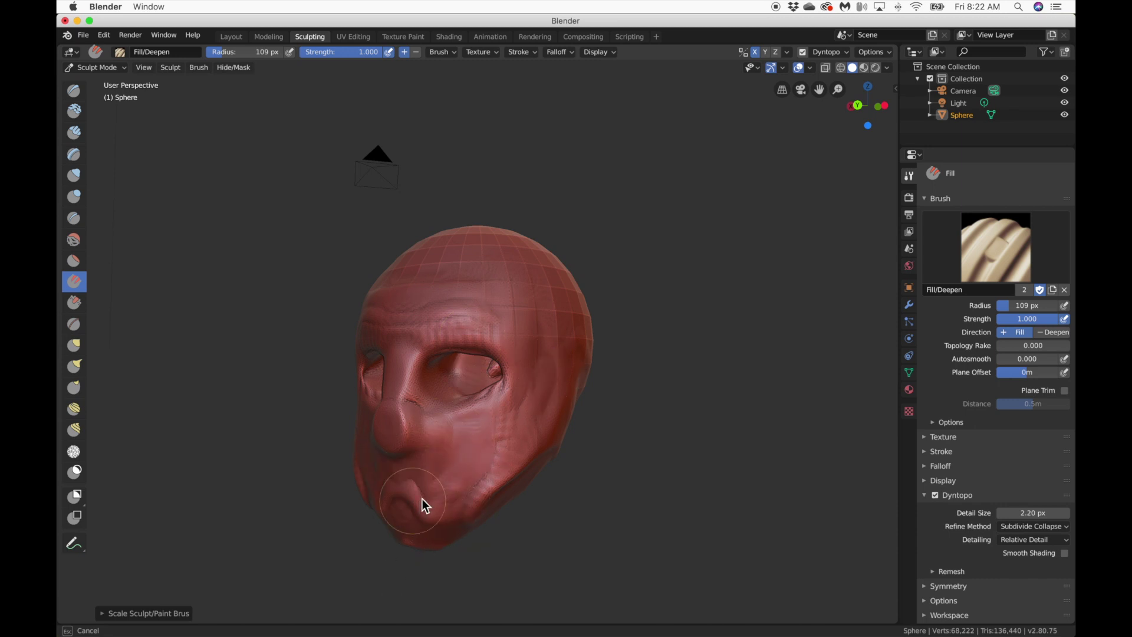
middle_drag(425, 505, 408, 496)
mouse_move(409, 496)
mouse_down()
mouse_move(366, 473)
mouse_move(368, 349)
mouse_move(414, 339)
mouse_move(437, 271)
mouse_move(469, 266)
mouse_move(441, 248)
mouse_move(552, 247)
mouse_move(455, 246)
mouse_move(499, 251)
mouse_up()
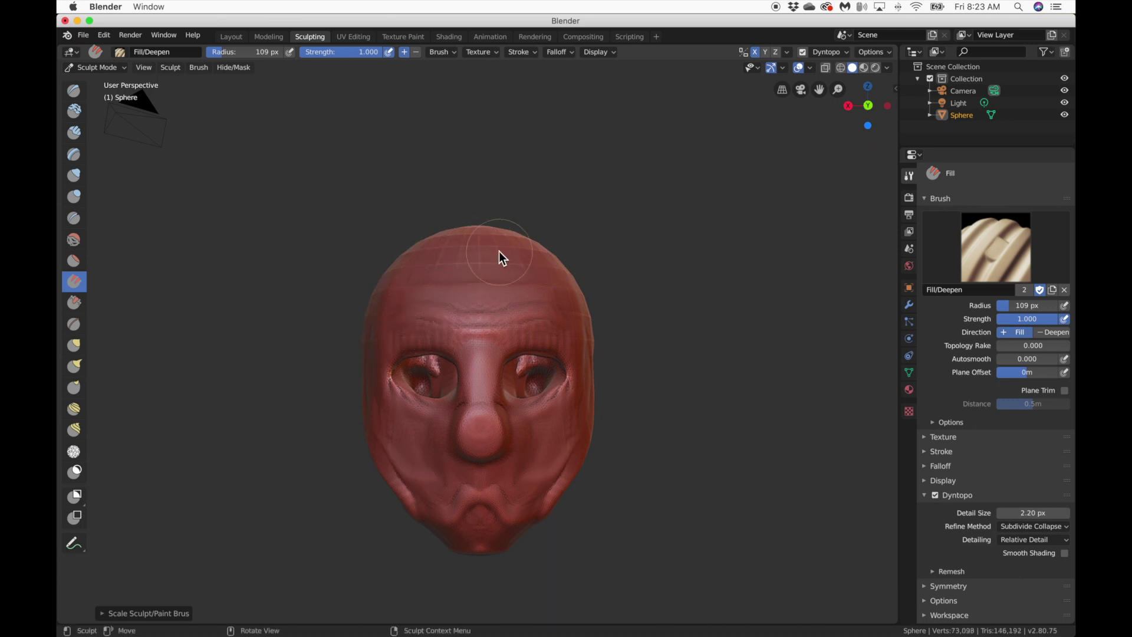
Step: Scrape down the raised areas of the forehead and the middle of the face with the Scrape brush
click(74, 303)
mouse_move(410, 252)
mouse_down()
mouse_move(461, 301)
mouse_move(471, 375)
mouse_up()
drag(470, 425, 471, 440)
middle_drag(470, 440, 454, 423)
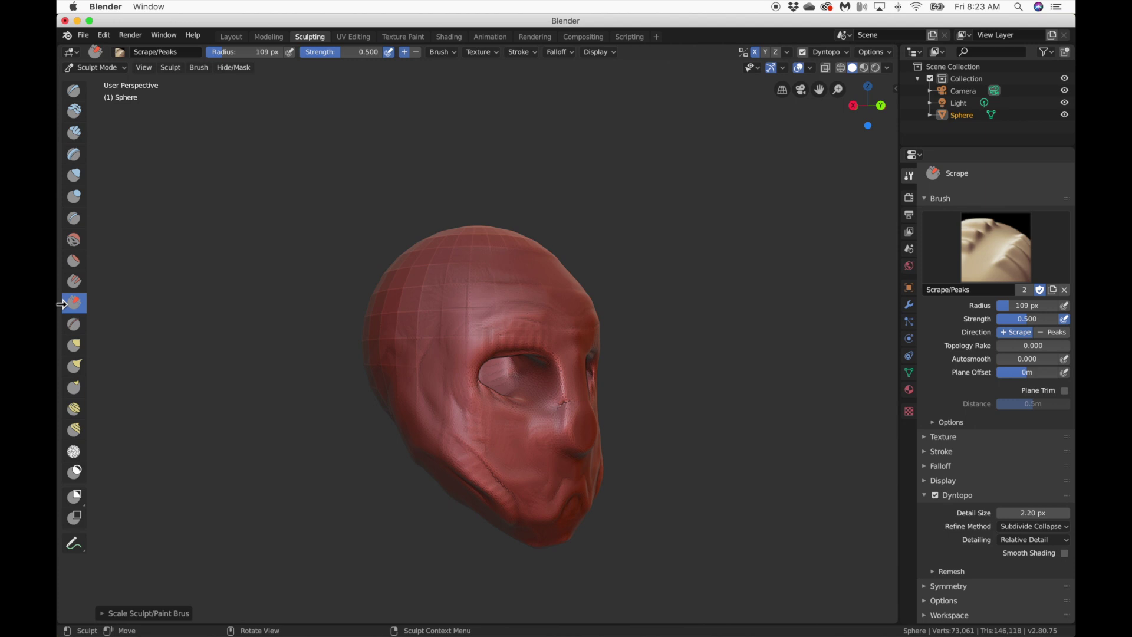
Step: Soften the facets on the side of the head with the Smooth brush
click(76, 240)
drag(465, 269, 411, 270)
mouse_move(380, 327)
mouse_down()
mouse_move(398, 337)
mouse_move(445, 297)
mouse_move(434, 343)
mouse_up()
Step: Enlarge the Smooth brush radius to 416 px and smooth the side and back of the head
scroll(397, 337, left, 5)
key(bracketright)
key(bracketright)
key(bracketright)
key(bracketright)
key(bracketright)
key(bracketright)
key(bracketright)
key(bracketright)
key(bracketright)
key(bracketright)
key(bracketright)
key(bracketright)
key(bracketright)
key(bracketright)
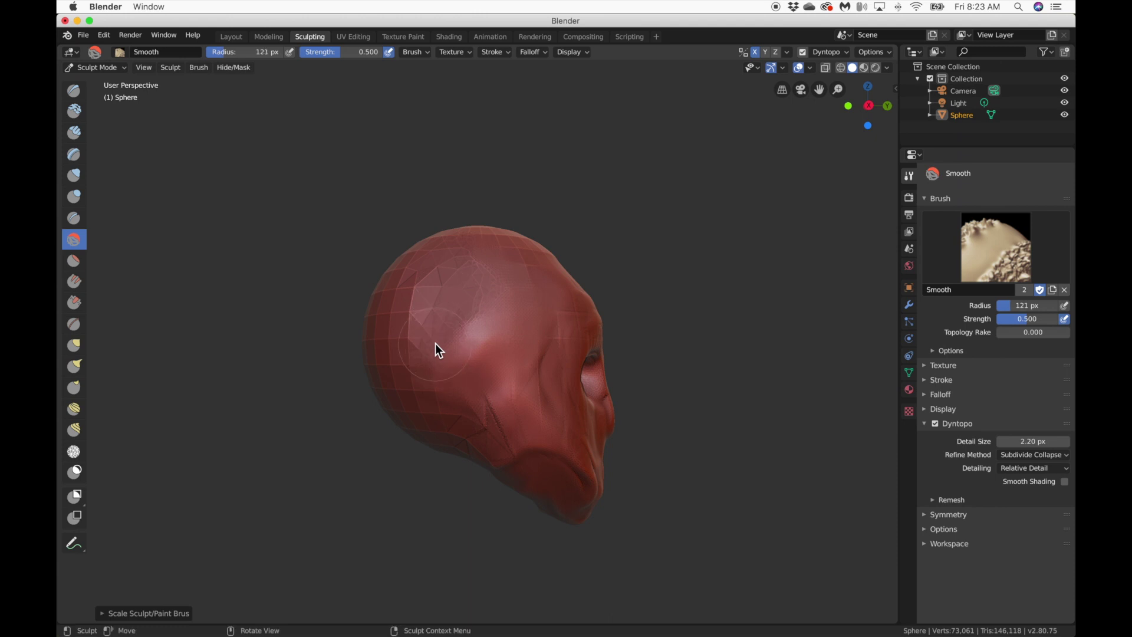
mouse_move(439, 389)
mouse_down()
mouse_move(395, 303)
mouse_move(449, 263)
mouse_move(554, 278)
mouse_move(481, 234)
mouse_move(383, 334)
mouse_move(384, 421)
mouse_move(461, 429)
mouse_up()
middle_drag(462, 429, 459, 422)
mouse_move(458, 421)
mouse_down()
mouse_move(487, 267)
mouse_move(454, 283)
mouse_up()
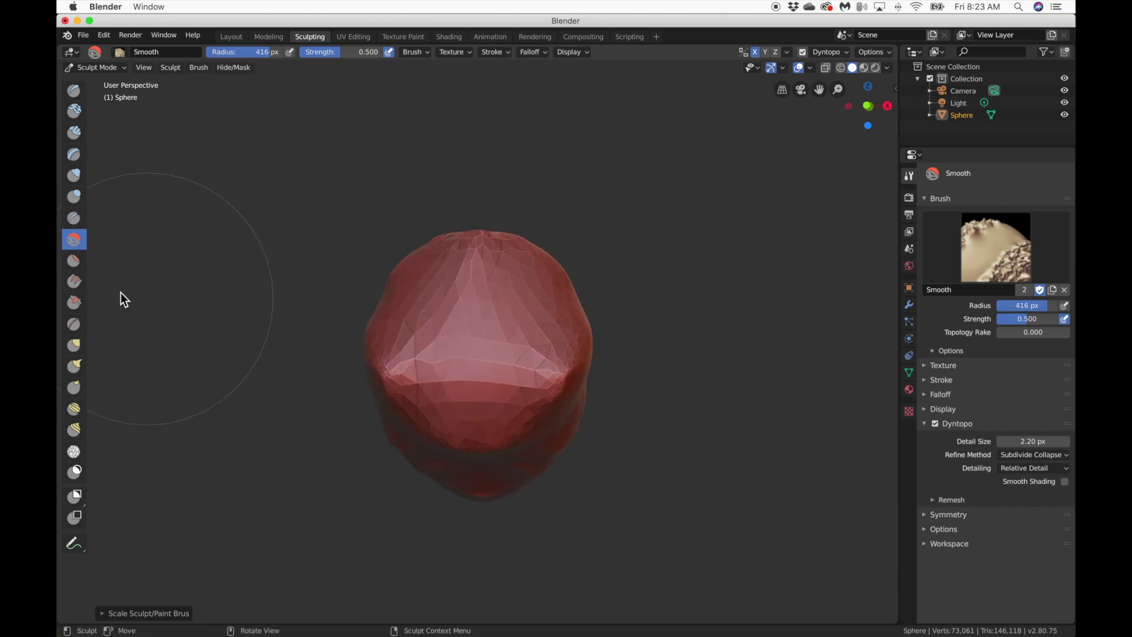
Step: Build up and round out the back of the head with the Clay brush at radius 416 px
click(74, 90)
click(73, 111)
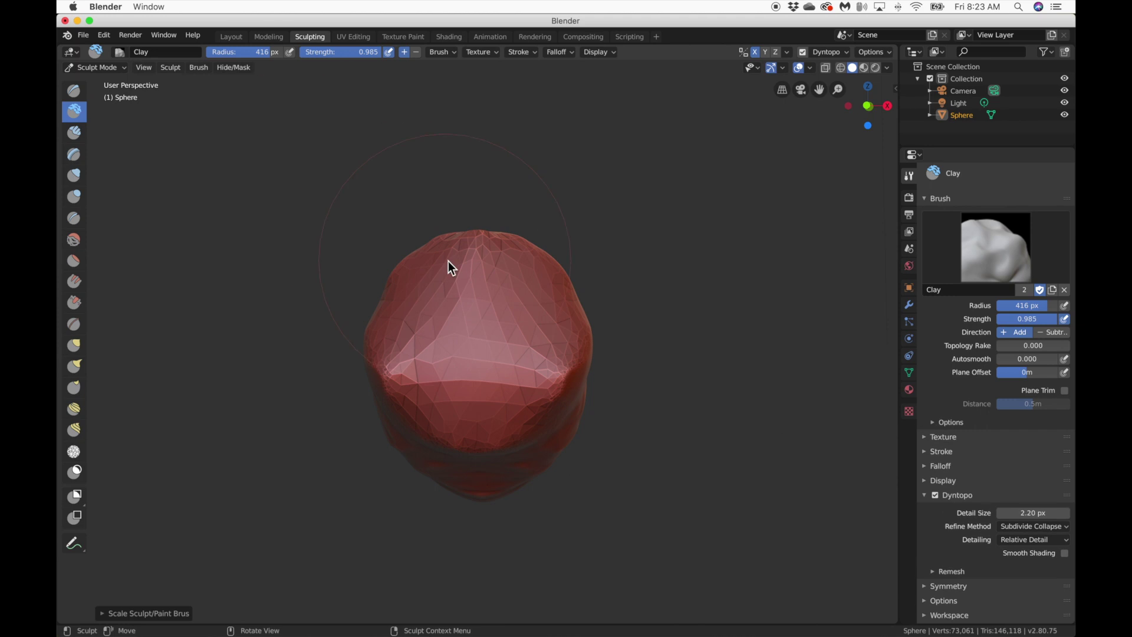
mouse_move(438, 296)
mouse_down()
mouse_move(539, 392)
mouse_move(432, 423)
mouse_up()
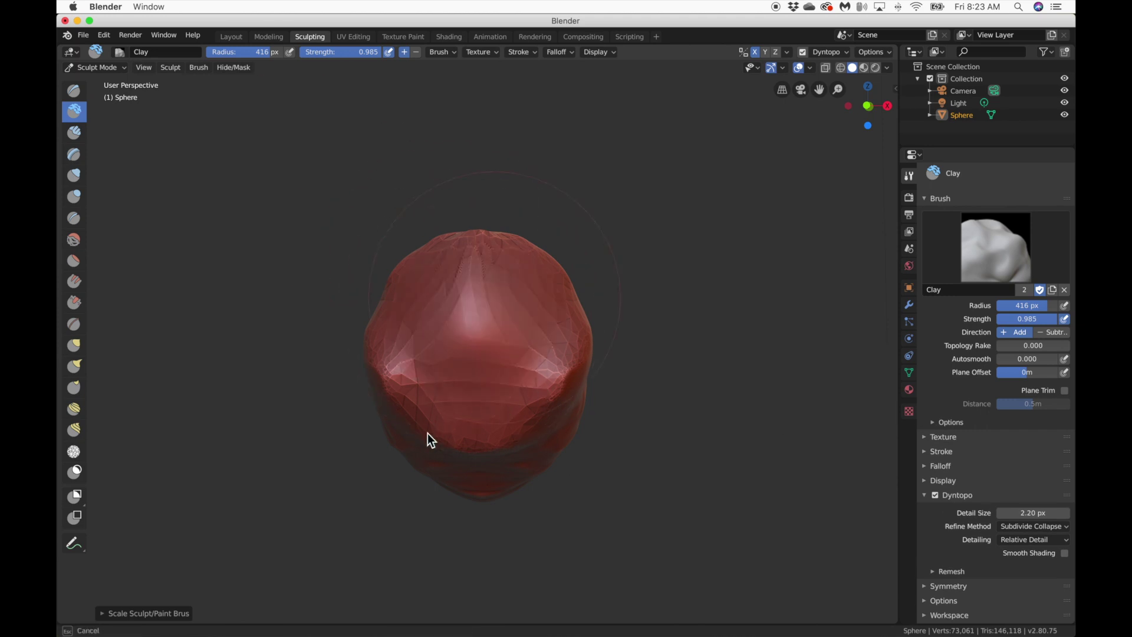
drag(525, 388, 530, 379)
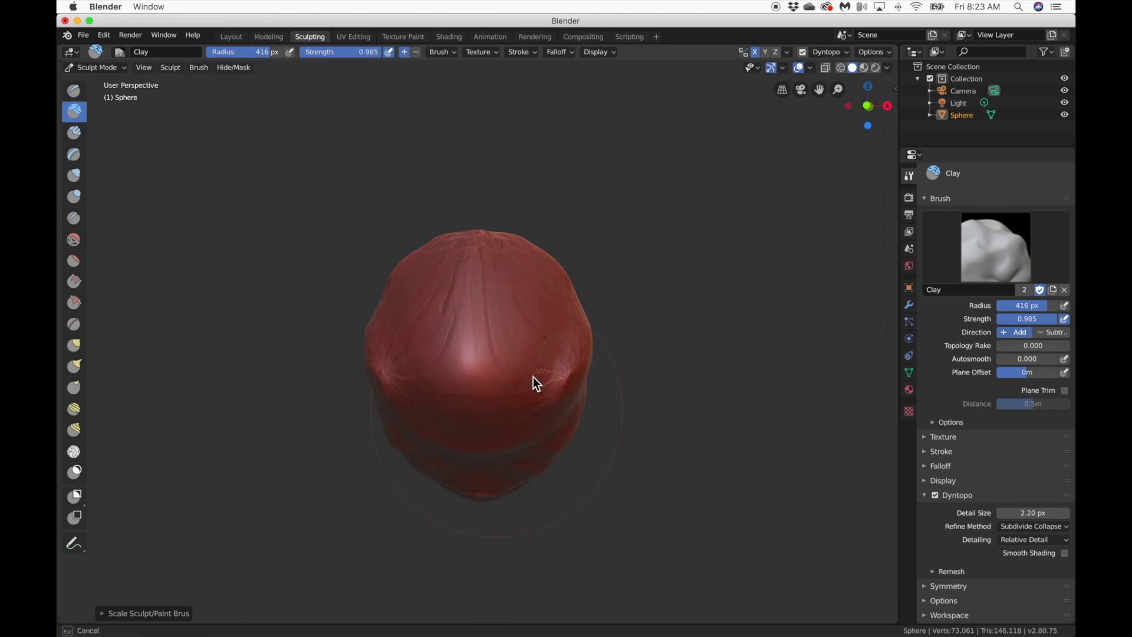
scroll(534, 292, left, 3)
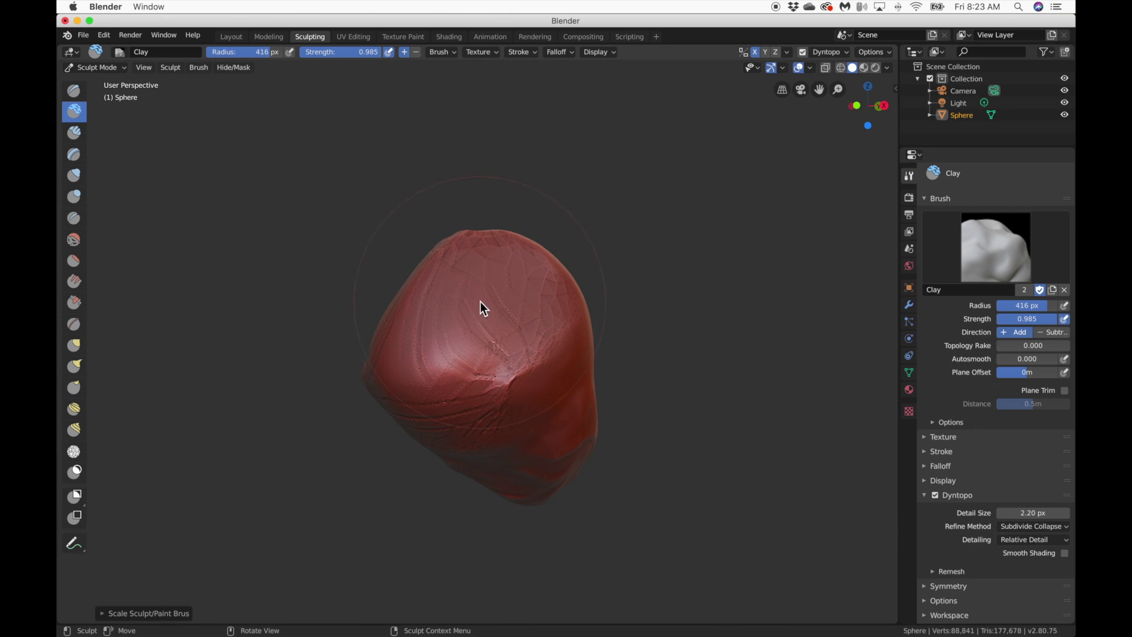
drag(514, 301, 512, 279)
mouse_move(457, 324)
mouse_down()
mouse_move(512, 281)
mouse_move(490, 319)
mouse_up()
scroll(490, 320, left, 5)
scroll(491, 319, left, 5)
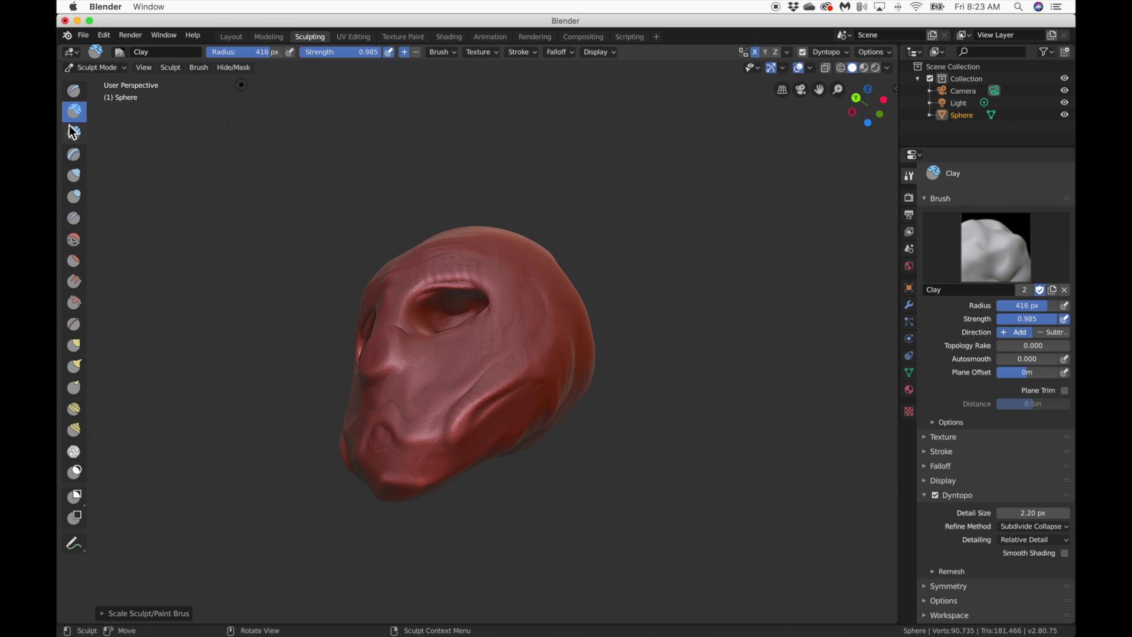
Step: Set the Crease brush to radius 33 px and strength 1.000 and carve the line of the mouth
click(77, 214)
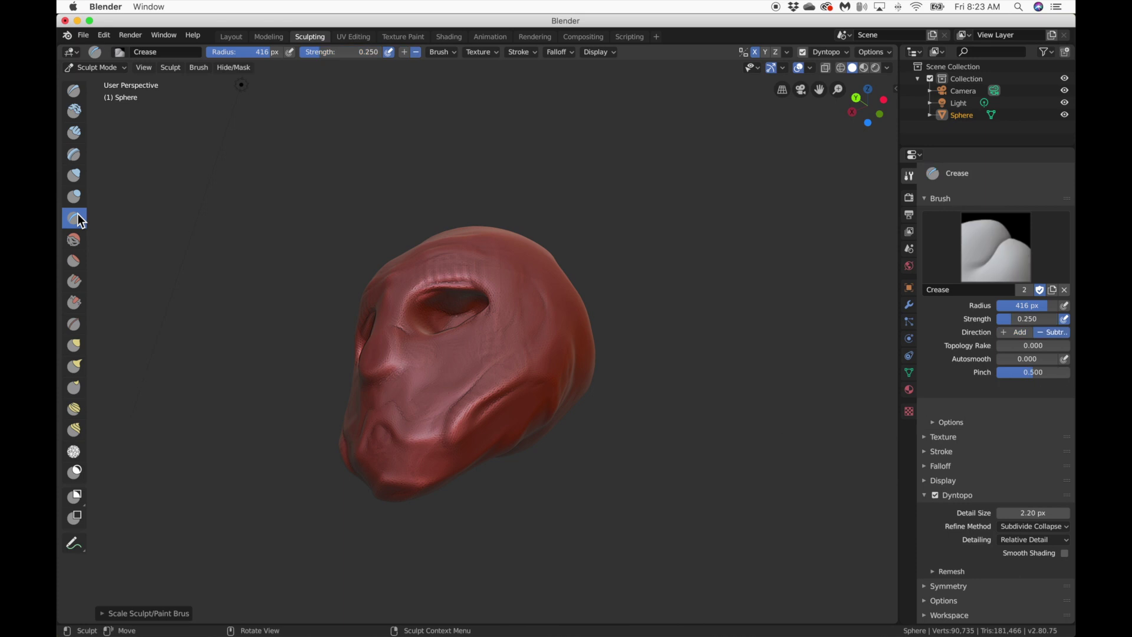
middle_drag(395, 383, 424, 377)
drag(1031, 307, 1057, 321)
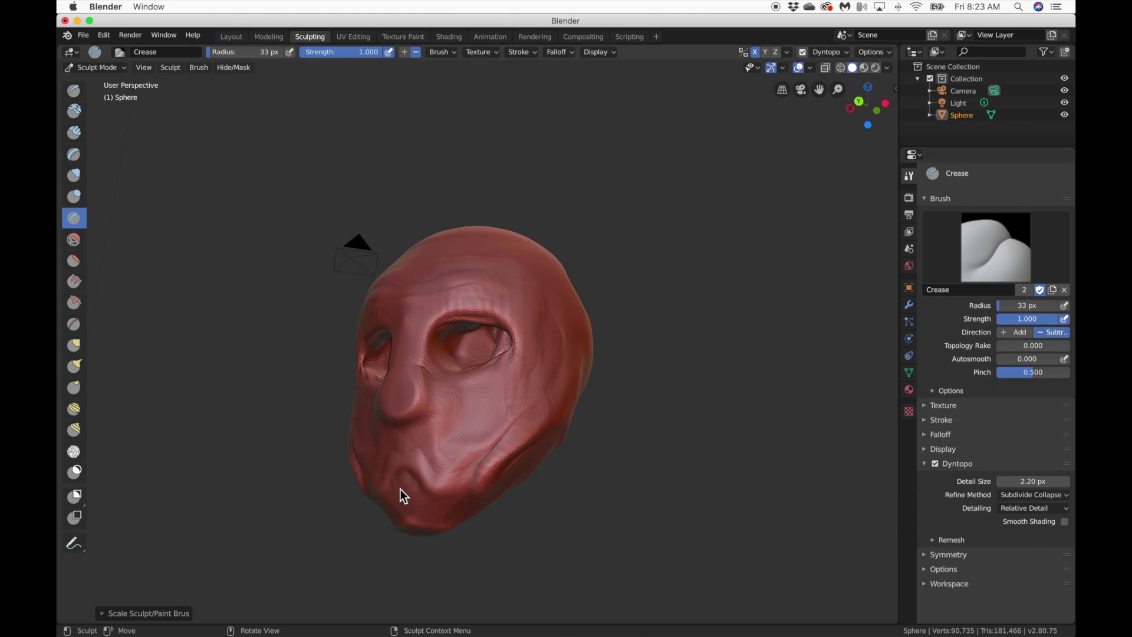
middle_drag(401, 489, 412, 490)
drag(433, 494, 445, 482)
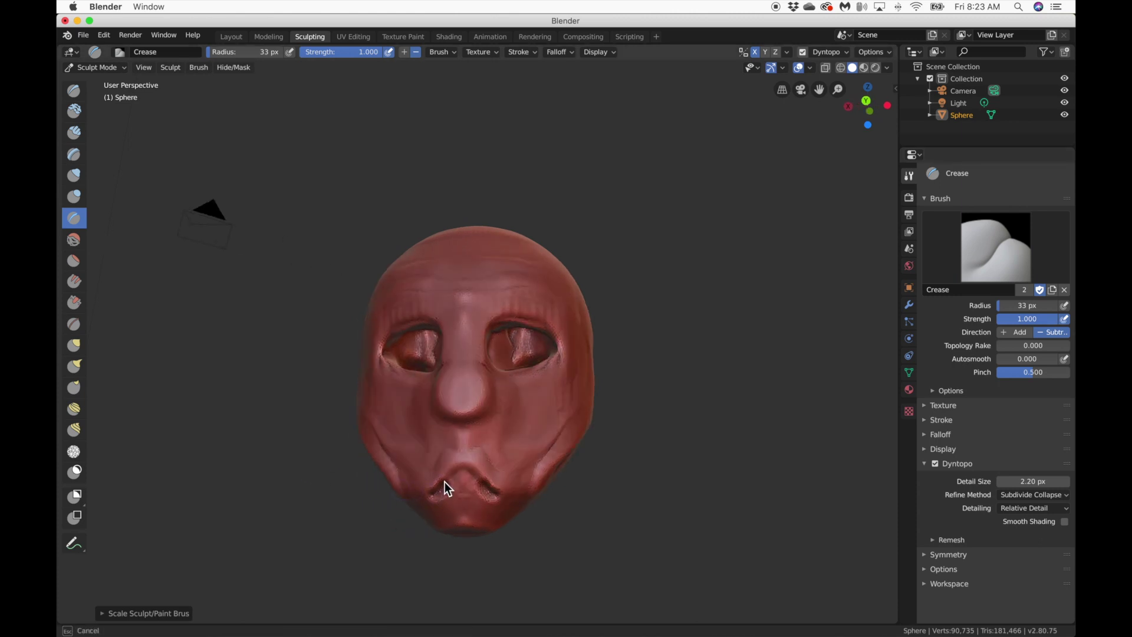
mouse_move(449, 480)
mouse_down()
mouse_move(437, 493)
mouse_move(460, 473)
mouse_up()
mouse_move(437, 491)
mouse_down()
mouse_move(457, 472)
mouse_move(441, 483)
mouse_up()
scroll(441, 483, left, 5)
scroll(441, 481, left, 5)
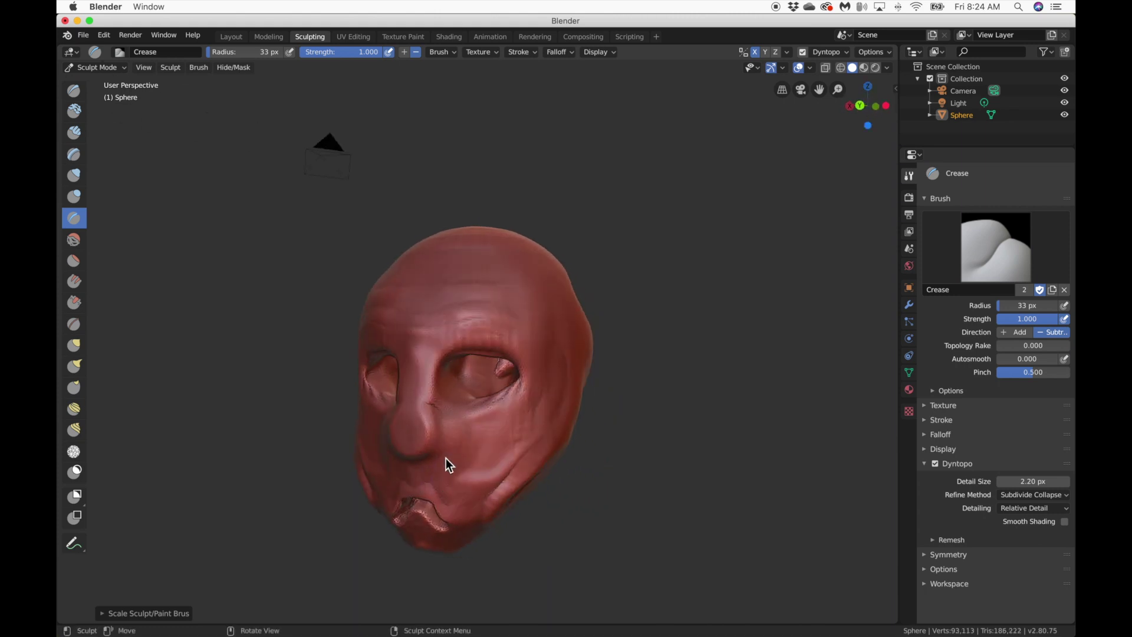
Step: Carve crease lines beneath the nose, across the cheeks and forehead, and down the side of the face
mouse_move(432, 462)
mouse_down()
mouse_move(454, 457)
mouse_move(459, 425)
mouse_move(473, 441)
mouse_move(521, 419)
mouse_move(523, 449)
mouse_up()
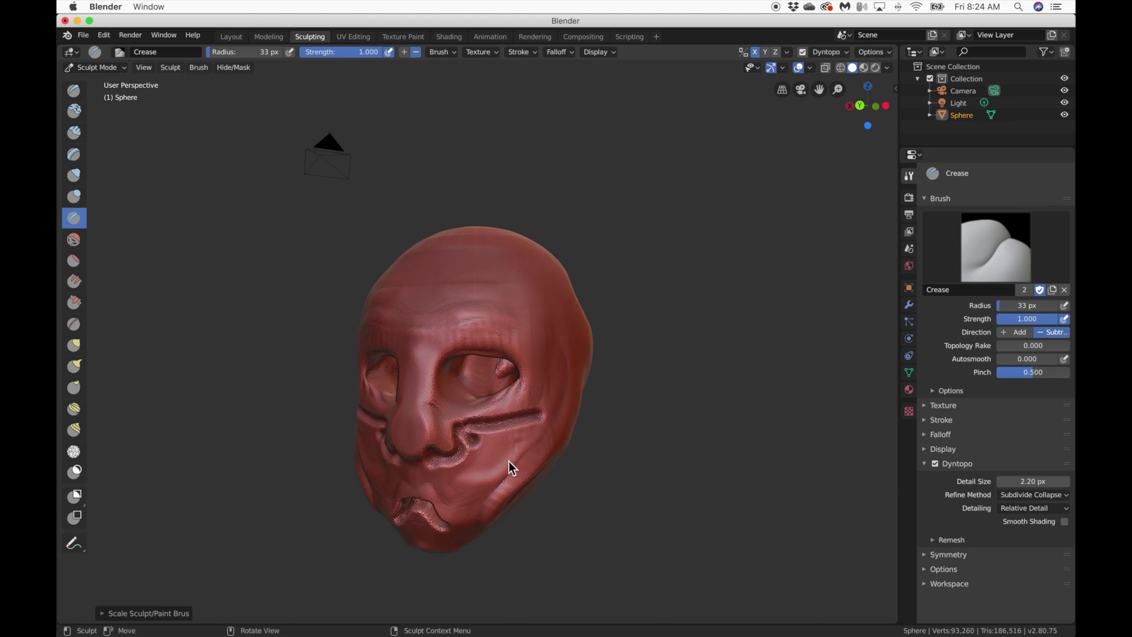
scroll(444, 461, up, 5)
drag(412, 304, 533, 322)
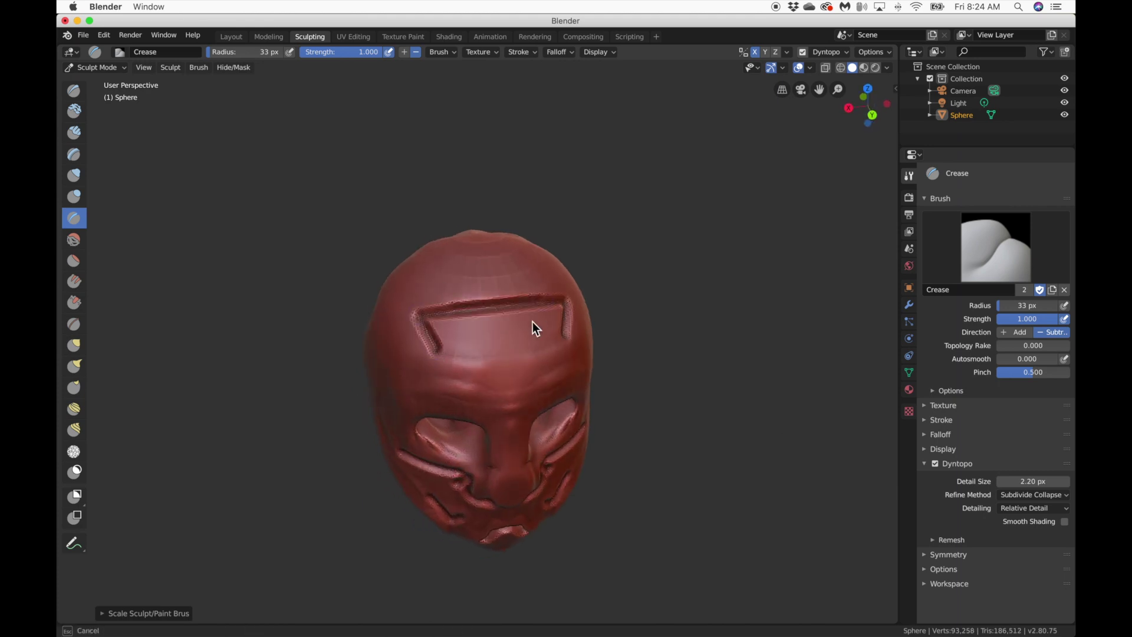
scroll(534, 322, down, 5)
drag(433, 448, 407, 362)
scroll(323, 439, up, 5)
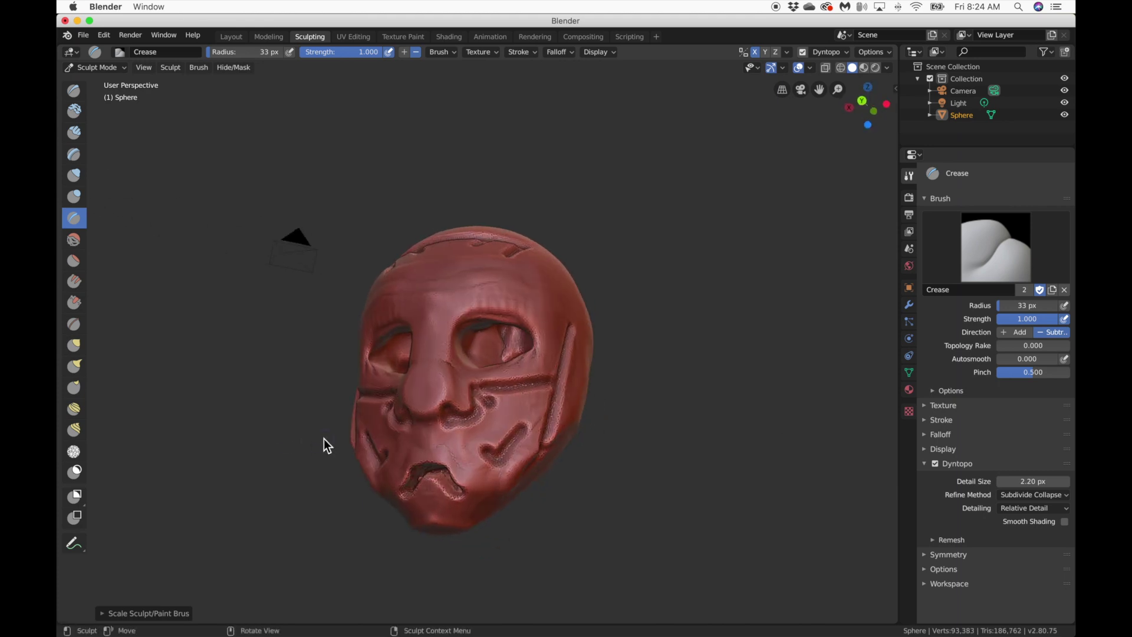
Step: Pull long thin strands out of the face, brow, sides and crown of the head with the Snake Hook brush
click(73, 366)
drag(547, 335, 698, 421)
drag(541, 391, 658, 548)
mouse_move(396, 381)
mouse_down()
mouse_move(349, 420)
mouse_move(354, 504)
mouse_move(366, 349)
mouse_move(387, 430)
mouse_up()
middle_drag(440, 402, 409, 381)
mouse_move(391, 311)
mouse_down()
mouse_move(354, 316)
mouse_move(290, 374)
mouse_move(289, 351)
mouse_up()
drag(380, 342, 232, 440)
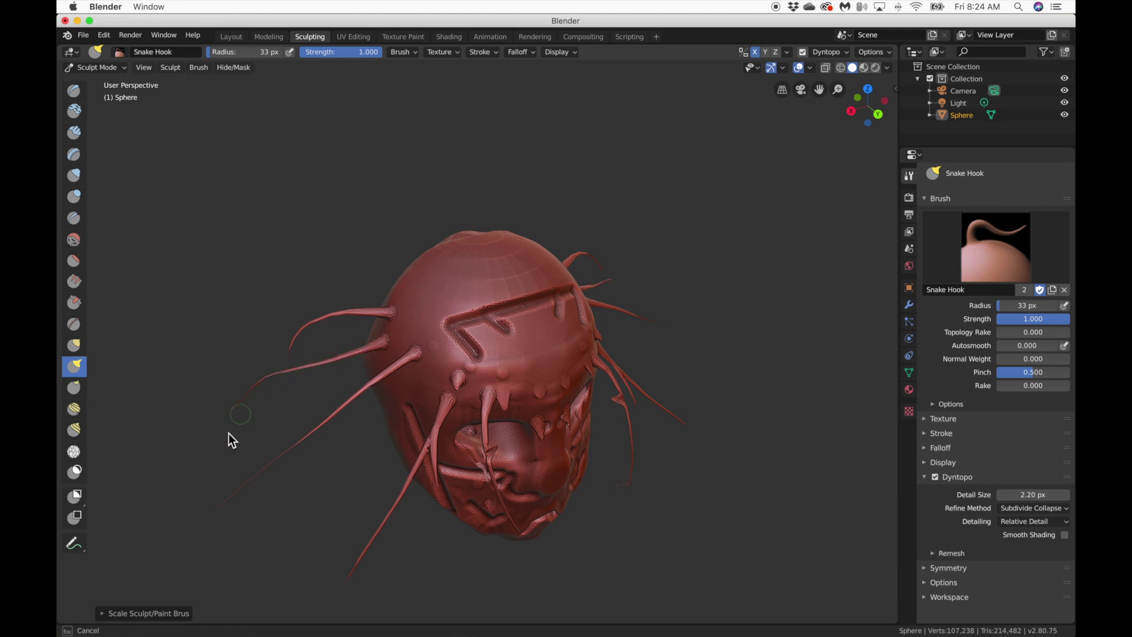
drag(399, 293, 405, 151)
drag(541, 239, 677, 140)
drag(444, 282, 208, 266)
Step: Smear small patches of the forehead and scalp surface with the Thumb brush at strength 0.500
click(80, 388)
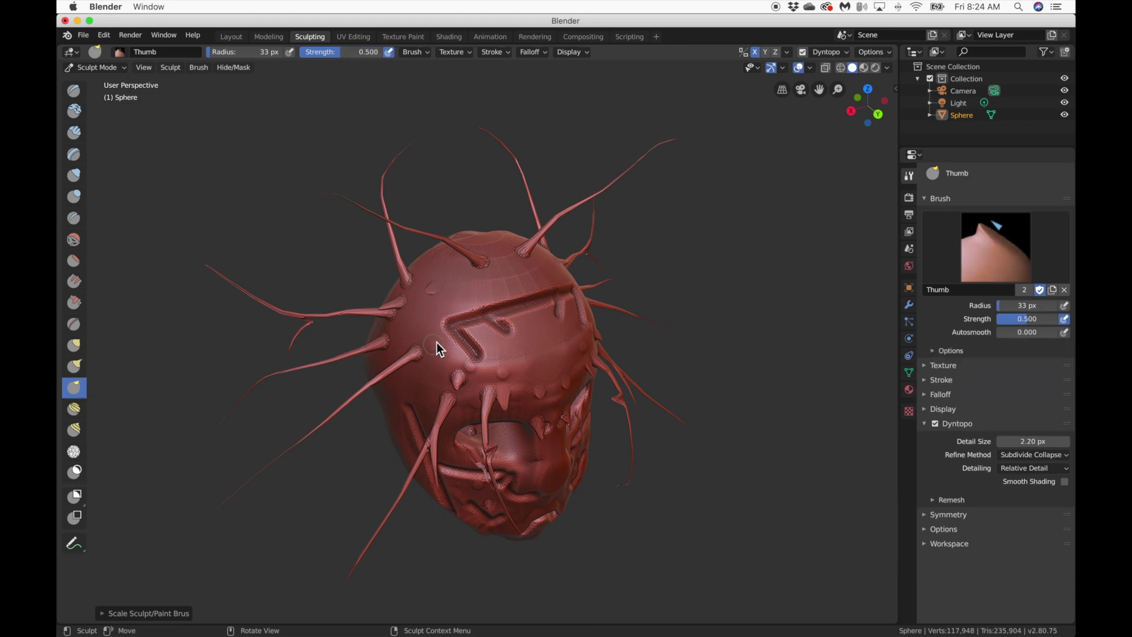
mouse_move(444, 348)
mouse_down()
mouse_move(391, 419)
mouse_move(407, 383)
mouse_up()
mouse_move(437, 300)
mouse_down()
mouse_move(372, 330)
mouse_move(401, 295)
mouse_move(451, 260)
mouse_move(463, 268)
mouse_up()
drag(534, 324, 642, 315)
mouse_move(487, 311)
mouse_down()
mouse_move(442, 234)
mouse_move(525, 251)
mouse_up()
Step: Pull straight spikes out of the brow and upper scalp with the Grab brush at radius 33 px
click(75, 347)
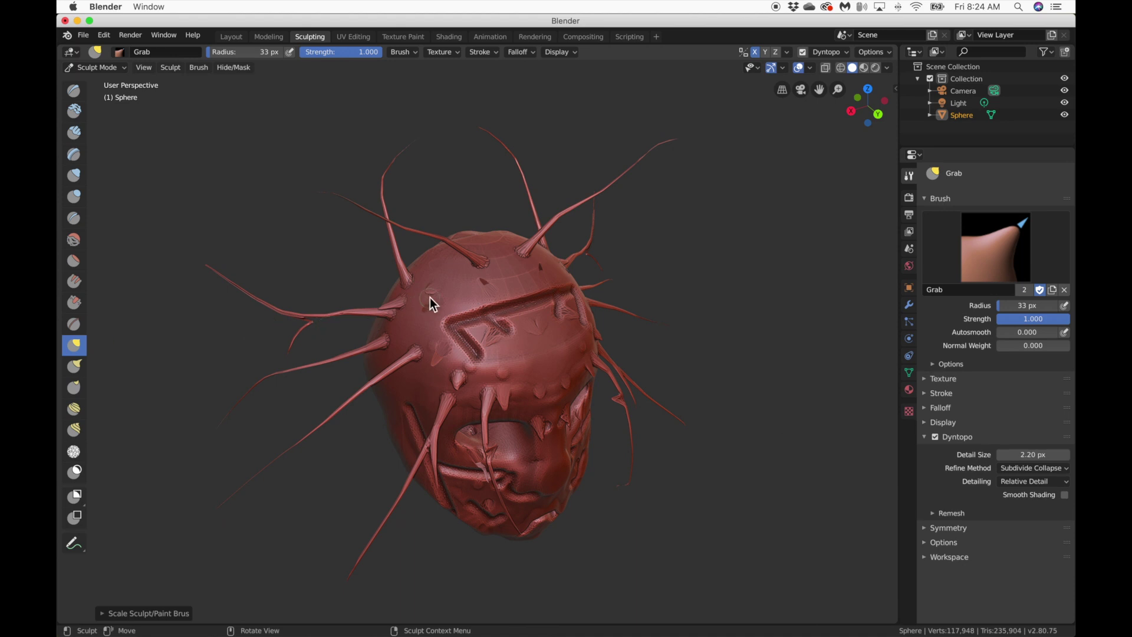
mouse_move(570, 357)
mouse_down()
mouse_move(672, 425)
mouse_move(627, 432)
mouse_up()
mouse_move(440, 278)
mouse_down()
mouse_move(362, 189)
mouse_move(119, 238)
mouse_move(126, 434)
mouse_move(344, 187)
mouse_move(398, 174)
mouse_move(407, 192)
mouse_up()
Step: Enlarge the Snake Hook radius to 71 px and pull thicker horns out of the forehead
click(73, 366)
key(bracketright)
key(bracketright)
key(bracketright)
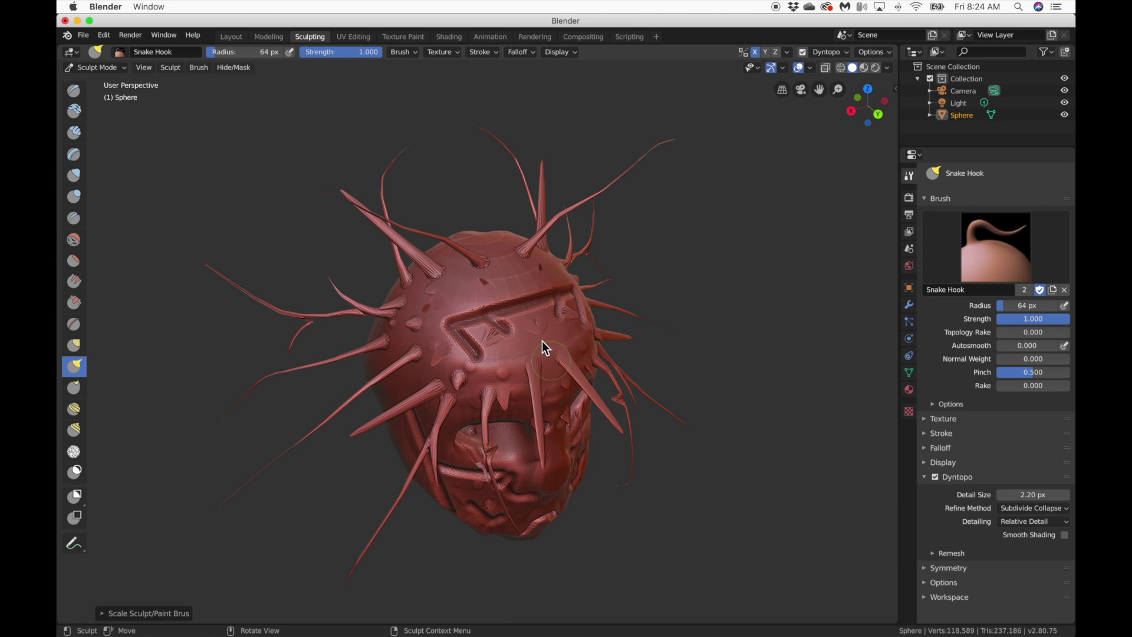
key(bracketright)
drag(545, 356, 625, 315)
drag(622, 415, 615, 416)
Step: Draw branching, curved tendrils out of the back of the head with the Snake Hook brush
scroll(616, 415, left, 5)
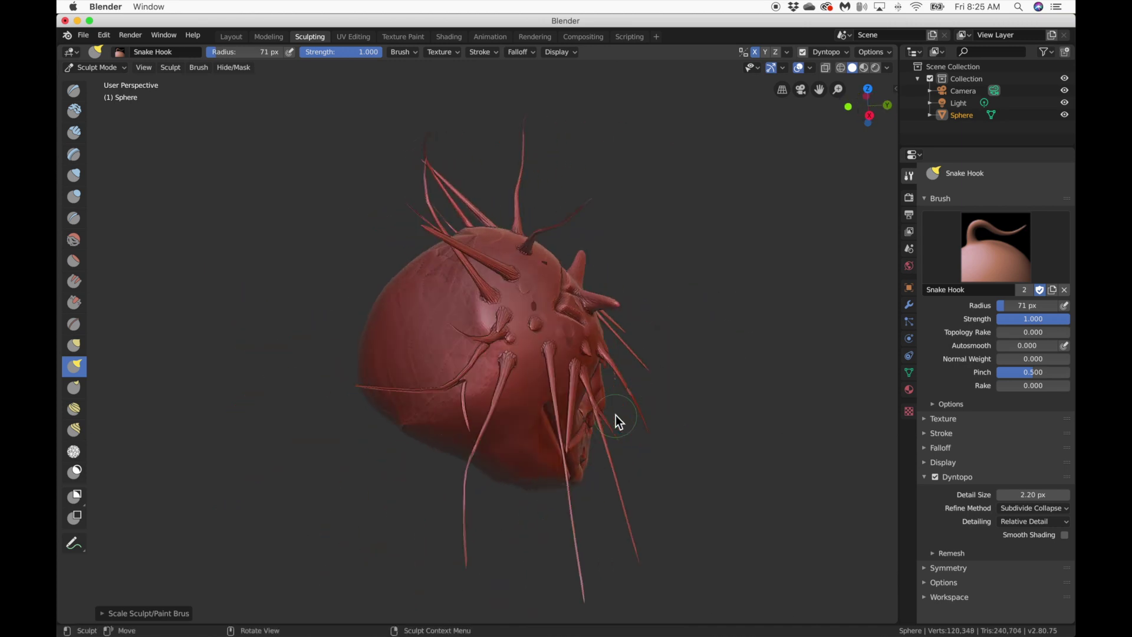
drag(425, 322, 408, 328)
mouse_move(358, 361)
mouse_down()
mouse_move(330, 355)
mouse_move(298, 316)
mouse_move(305, 292)
mouse_move(368, 257)
mouse_move(378, 224)
mouse_move(353, 194)
mouse_up()
drag(304, 321, 307, 353)
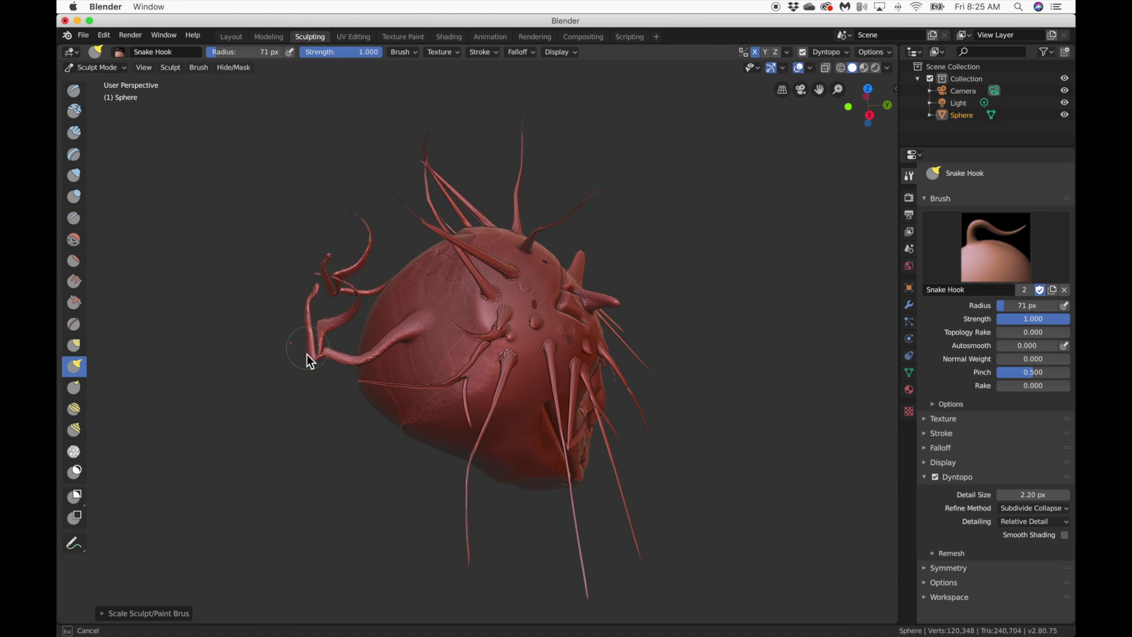
mouse_move(267, 388)
mouse_down()
mouse_move(373, 360)
mouse_move(418, 388)
mouse_up()
Step: Set the Snake Hook radius to 142 px and pull thick horns out of the head
key(f)
mouse_move(416, 416)
mouse_down()
mouse_move(387, 460)
mouse_move(339, 486)
mouse_move(278, 476)
mouse_move(232, 445)
mouse_move(224, 419)
mouse_move(227, 361)
mouse_move(253, 338)
mouse_move(338, 339)
mouse_move(391, 372)
mouse_move(459, 362)
mouse_move(469, 271)
mouse_move(401, 378)
mouse_up()
scroll(458, 362, left, 10)
scroll(460, 274, left, 5)
scroll(402, 377, left, 8)
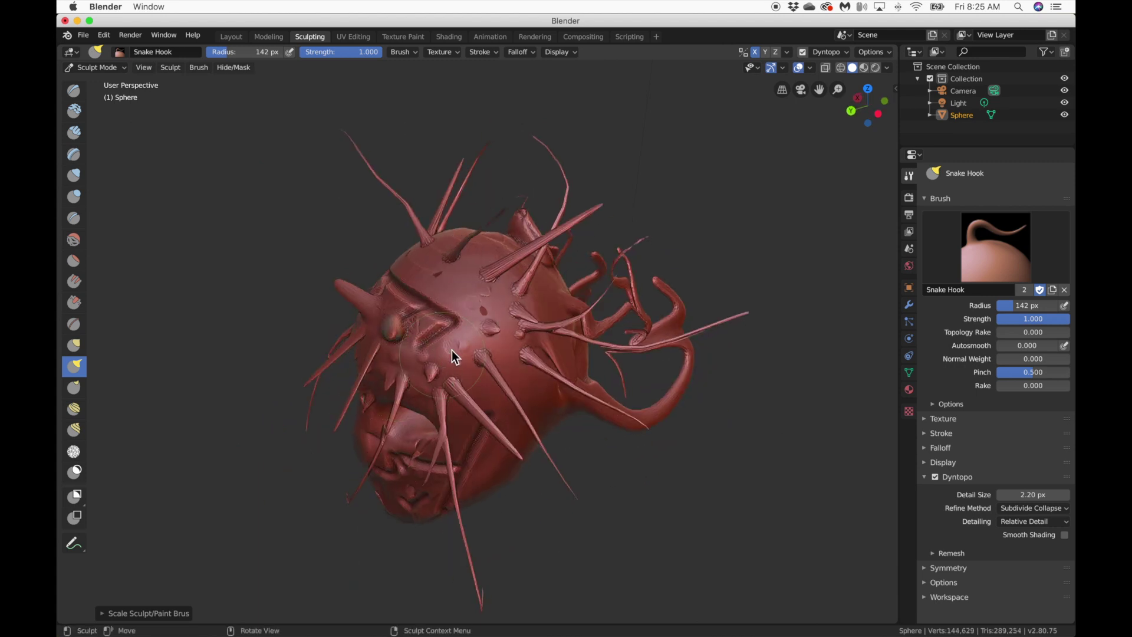
scroll(430, 285, left, 10)
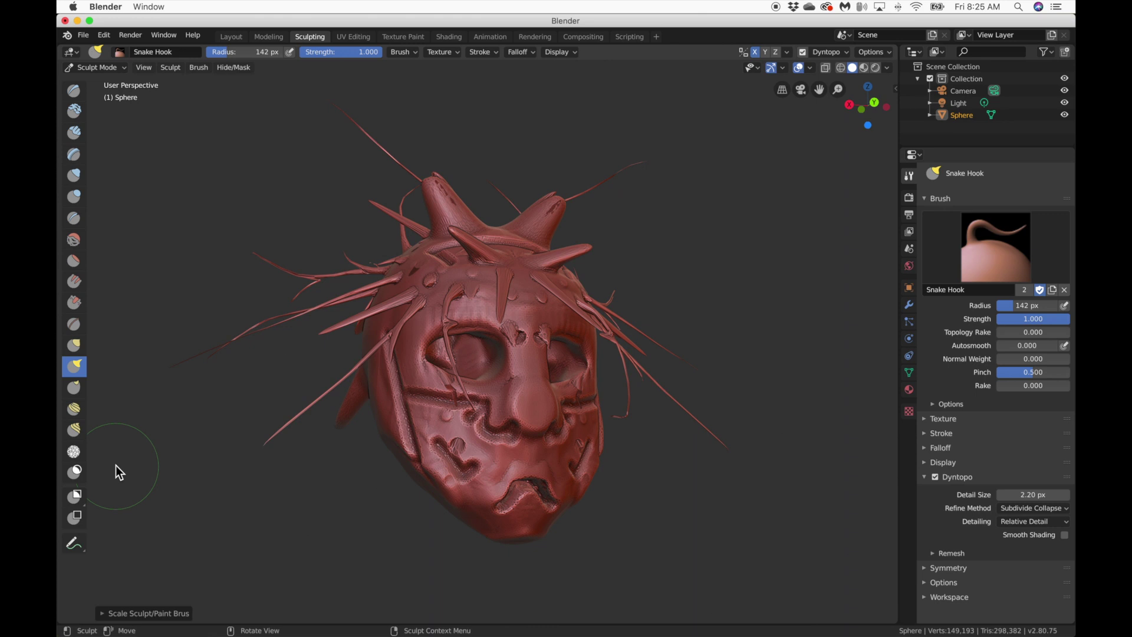
Step: Pinch the surface around the eye and upper cheek with the Pinch brush, reducing its radius between strokes
click(79, 323)
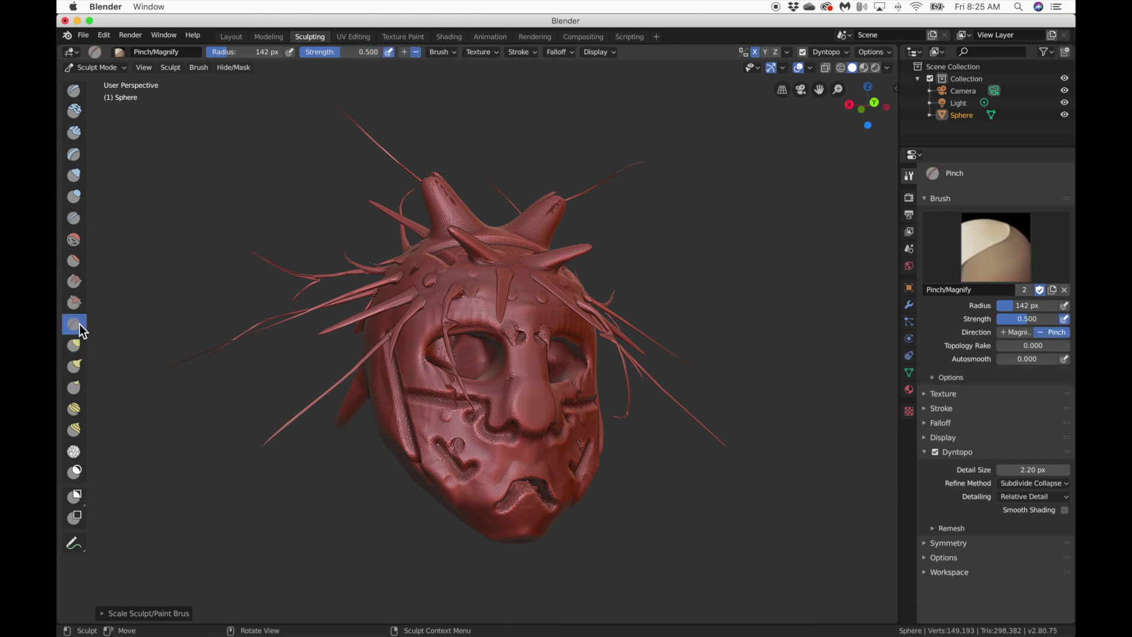
drag(479, 381, 436, 369)
key(f)
click(460, 365)
key(bracketleft)
key(bracketleft)
key(bracketleft)
key(bracketleft)
key(bracketleft)
key(bracketleft)
key(bracketleft)
key(bracketleft)
key(bracketleft)
key(bracketleft)
key(bracketleft)
key(bracketleft)
key(bracketleft)
key(bracketleft)
key(bracketleft)
key(bracketleft)
key(bracketleft)
key(bracketleft)
key(bracketleft)
key(bracketleft)
drag(487, 400, 409, 392)
Step: Set the Pinch brush to strength 1.000 and radius 45 px and sharpen the edges of the mouth
drag(1007, 319, 1056, 320)
key(bracketleft)
key(bracketleft)
key(bracketleft)
key(bracketleft)
key(bracketleft)
key(bracketleft)
key(bracketleft)
key(bracketleft)
key(bracketleft)
key(bracketleft)
key(bracketleft)
key(bracketright)
key(bracketright)
key(bracketright)
key(bracketright)
key(bracketright)
key(bracketright)
key(bracketright)
key(bracketright)
key(bracketright)
key(bracketright)
key(bracketright)
key(bracketright)
key(bracketright)
key(bracketright)
key(bracketright)
key(bracketright)
key(bracketright)
key(bracketright)
key(bracketright)
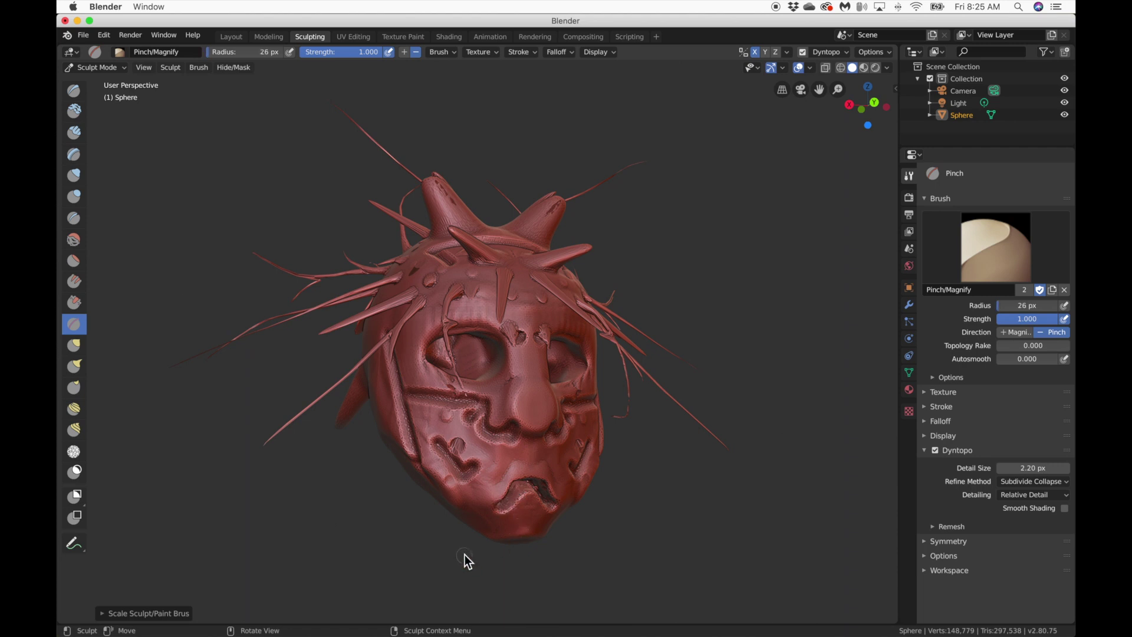
mouse_move(494, 506)
mouse_down()
mouse_move(543, 486)
mouse_move(496, 508)
mouse_move(505, 523)
mouse_move(521, 508)
mouse_up()
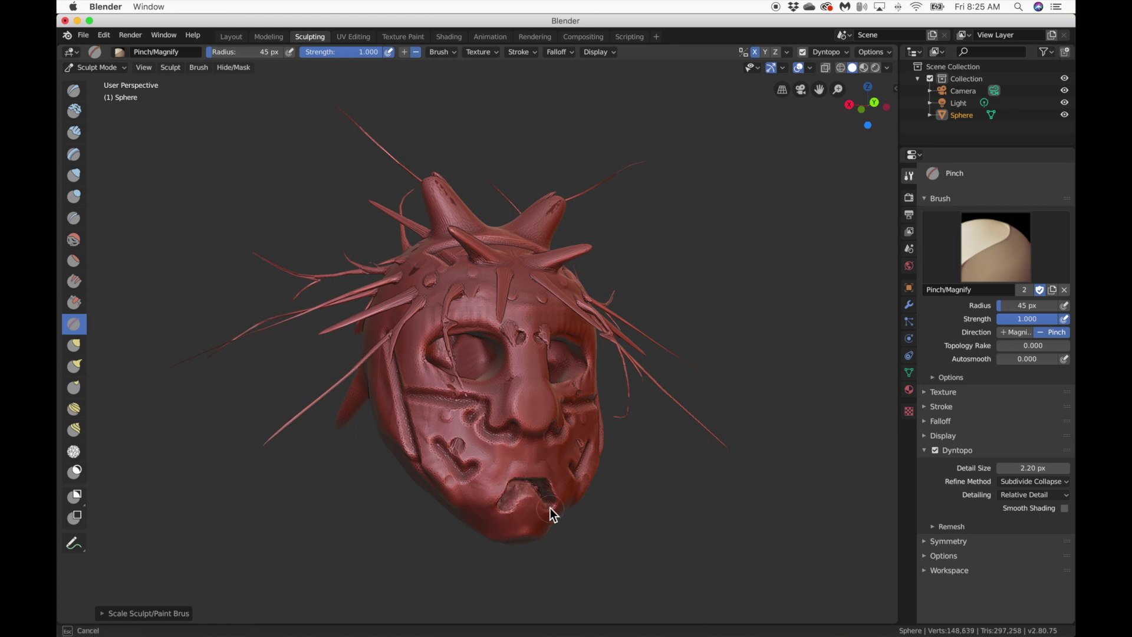
drag(490, 508, 507, 498)
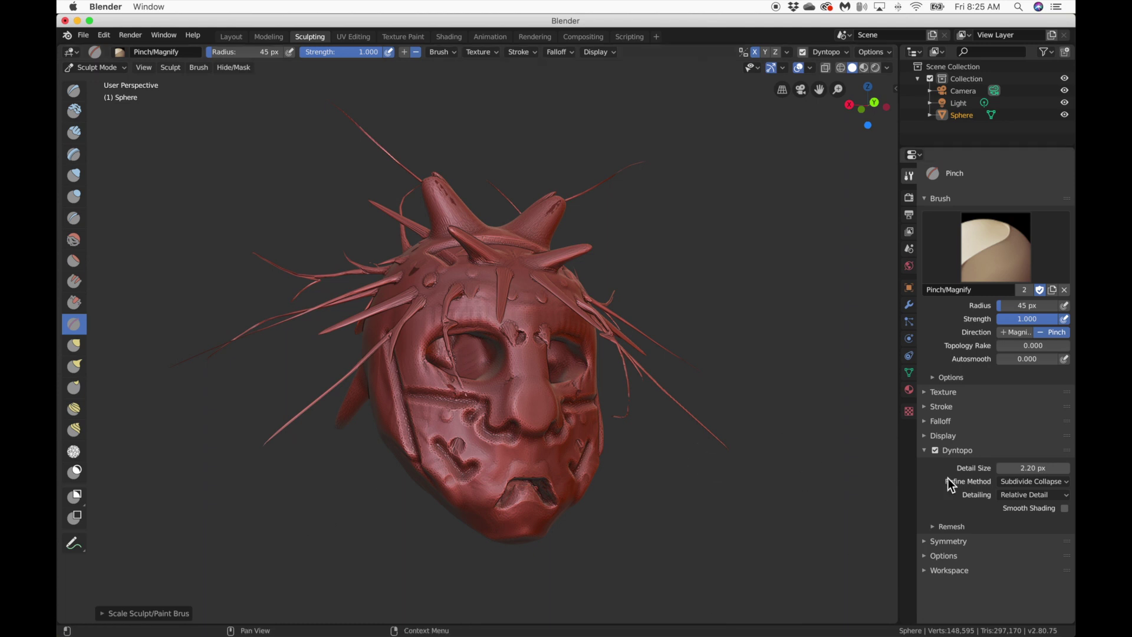
Step: Lower the Dyntopo detail size to 1.30 px and switch to the Smooth brush
click(1000, 468)
click(1001, 468)
click(1001, 468)
click(1001, 468)
click(1001, 468)
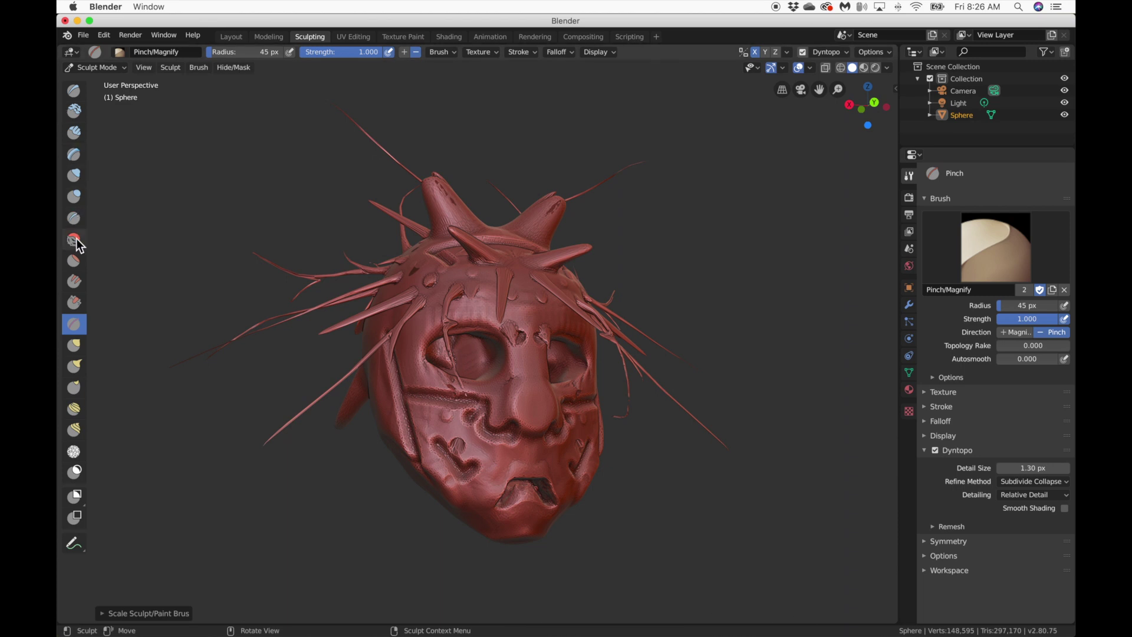
click(74, 240)
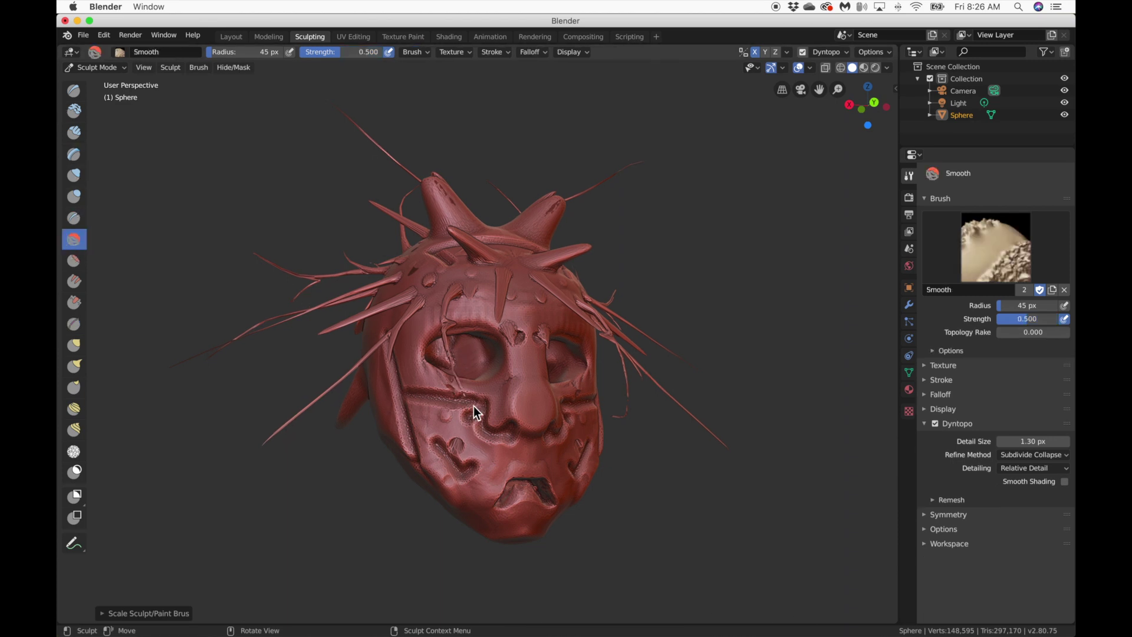
Step: Set the Smooth brush to radius 253 px, lower its strength to 0.131 and smooth the face
key(f)
click(497, 451)
drag(1008, 318, 982, 319)
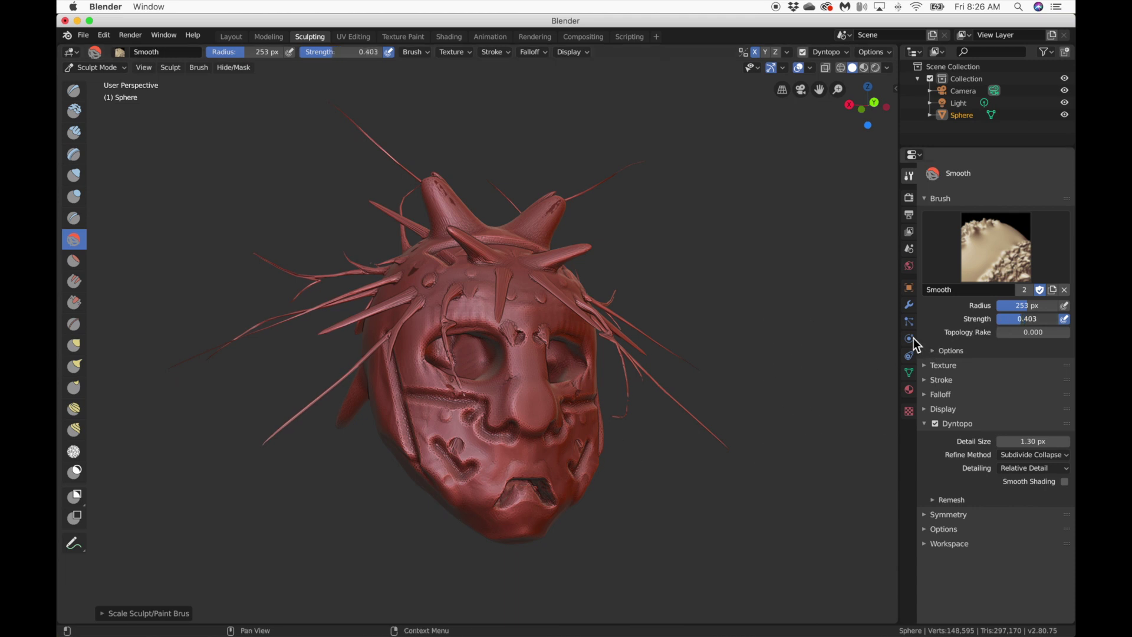
drag(440, 419, 472, 448)
mouse_move(550, 400)
mouse_down()
mouse_move(470, 412)
mouse_move(537, 334)
mouse_move(492, 307)
mouse_move(543, 409)
mouse_move(430, 249)
mouse_move(483, 339)
mouse_move(515, 314)
mouse_up()
mouse_move(476, 413)
mouse_down()
mouse_move(490, 457)
mouse_move(536, 476)
mouse_up()
Step: Pull a neck down from the underside of the head with the Snake Hook brush at radius 253 px
middle_drag(536, 477, 337, 419)
scroll(338, 419, right, 10)
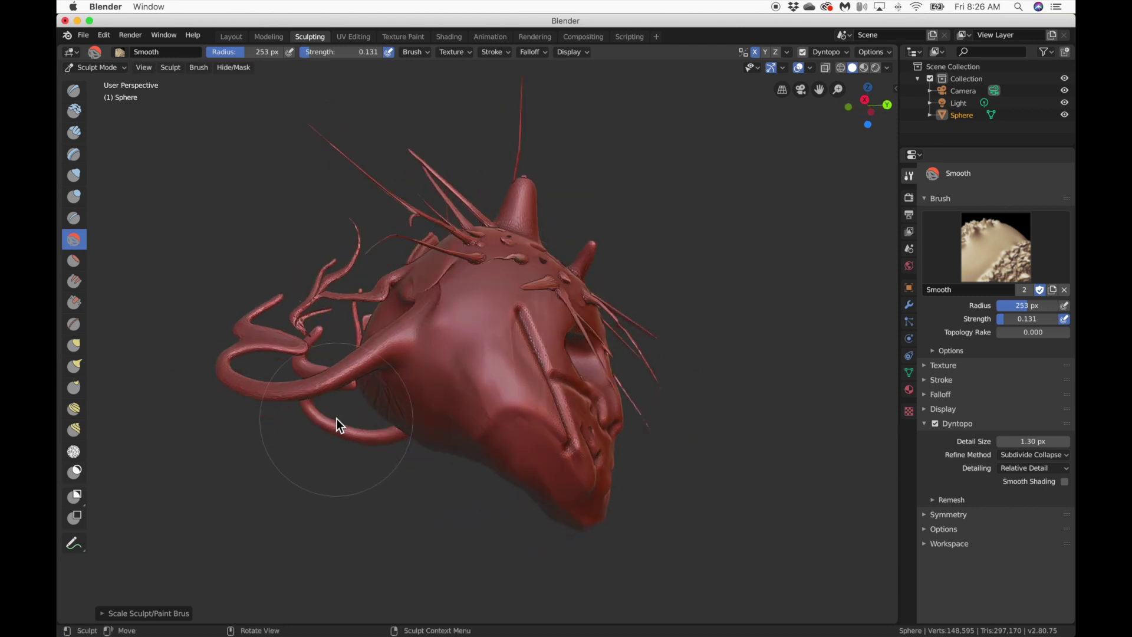
scroll(326, 420, right, 10)
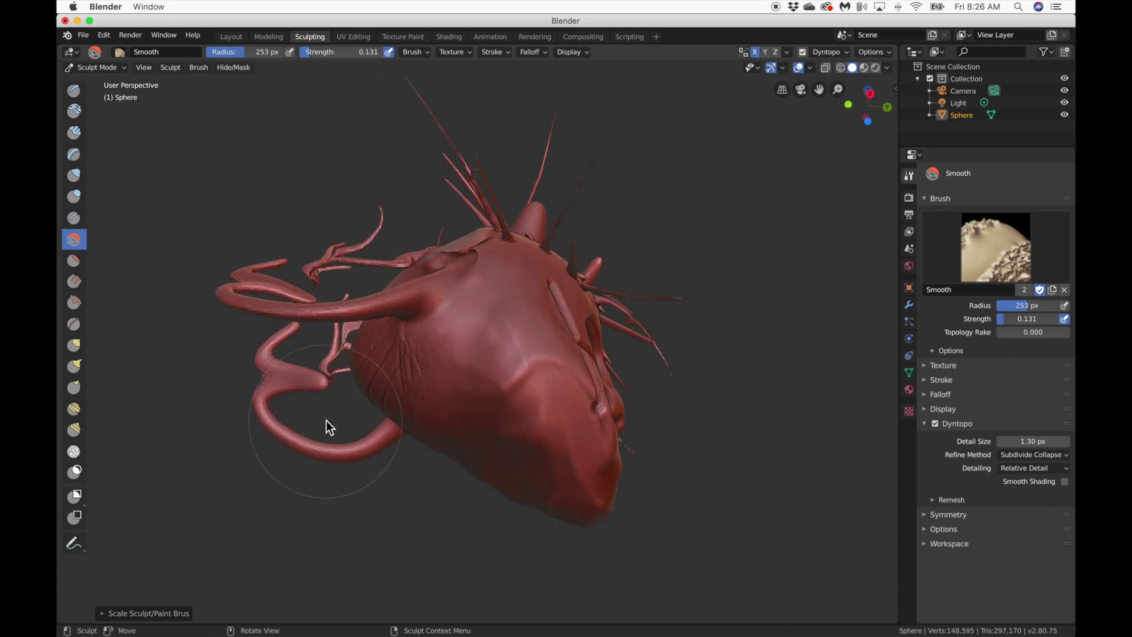
click(77, 366)
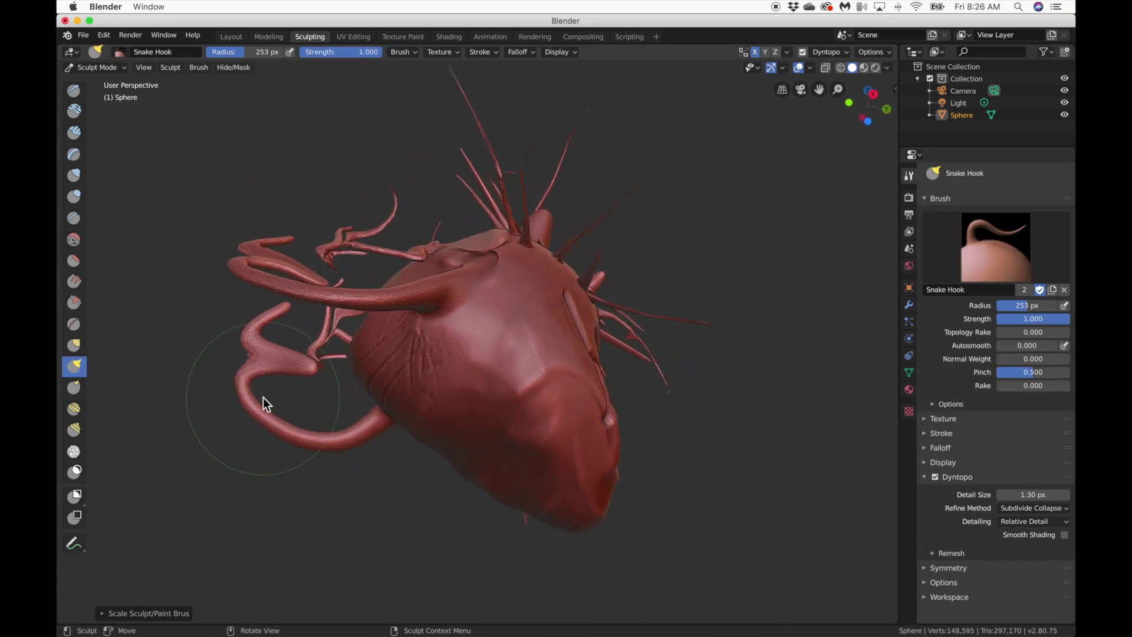
scroll(263, 398, right, 5)
drag(430, 437, 430, 593)
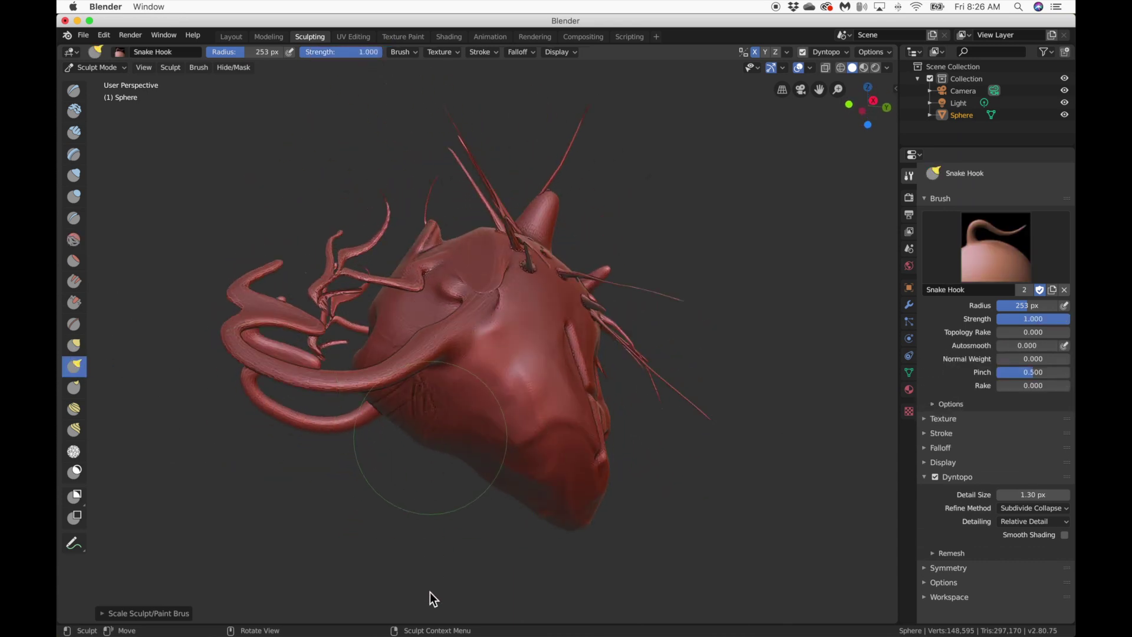
scroll(430, 593, right, 10)
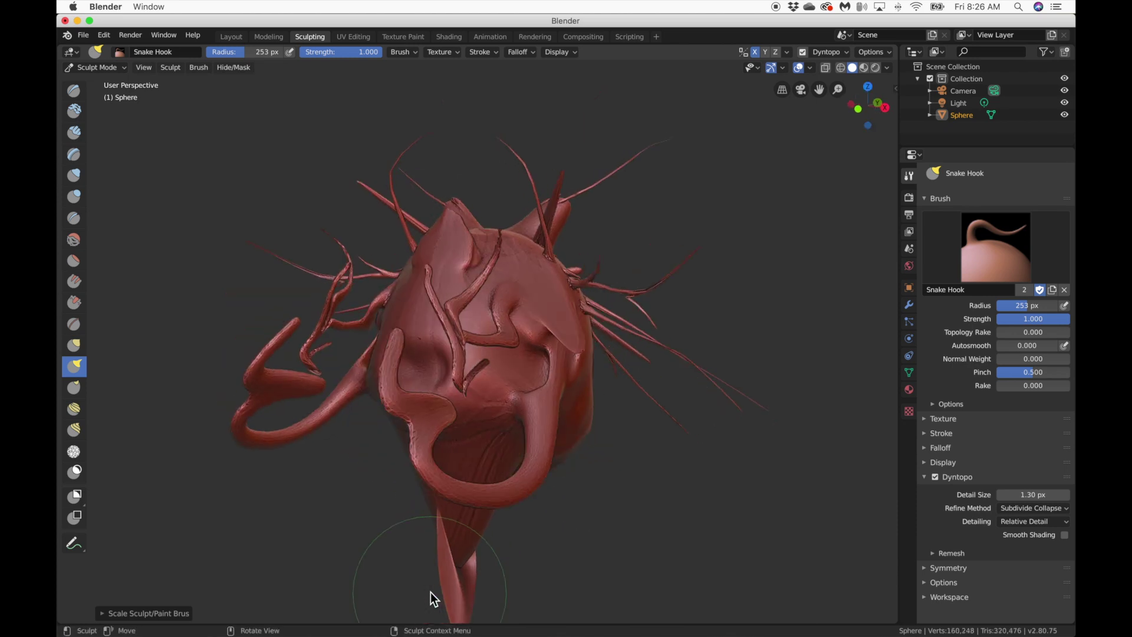
Step: Extend the lower end of the neck sideways into a curved, pointed tail with another Snake Hook stroke
scroll(430, 592, right, 5)
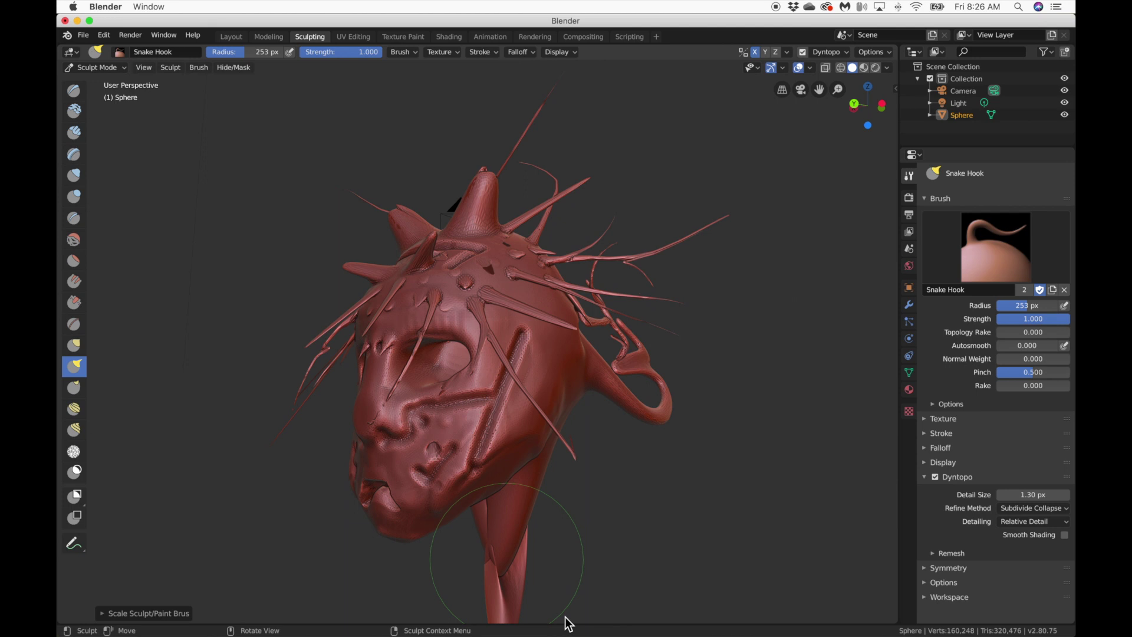
mouse_move(507, 559)
mouse_down()
mouse_move(631, 593)
mouse_move(621, 592)
mouse_up()
scroll(621, 593, right, 5)
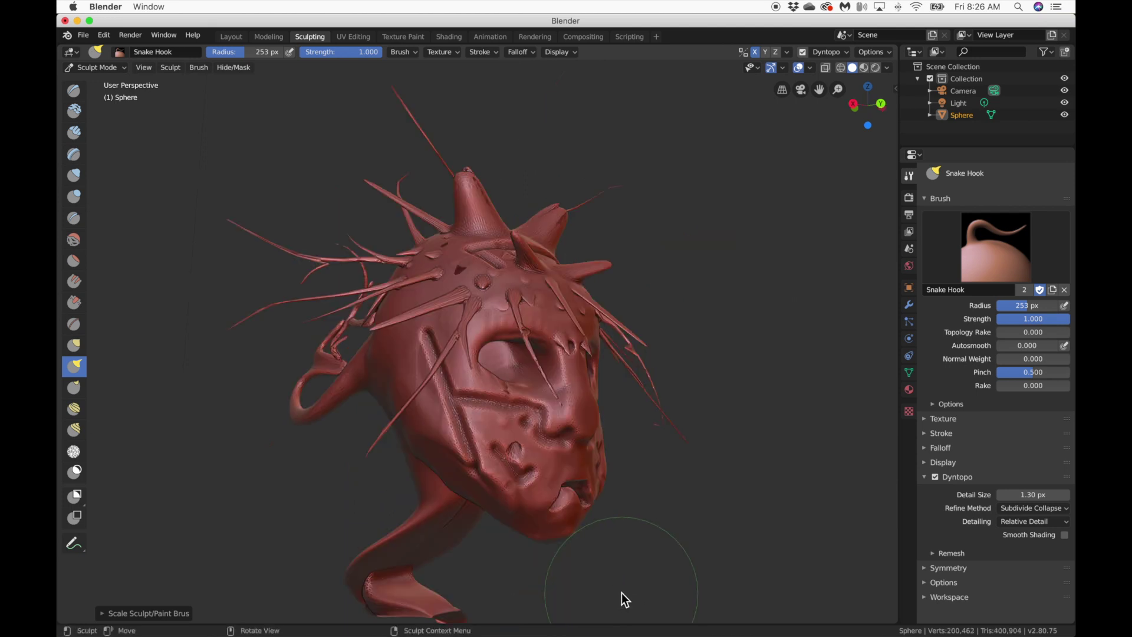
scroll(621, 593, right, 5)
scroll(621, 593, right, 8)
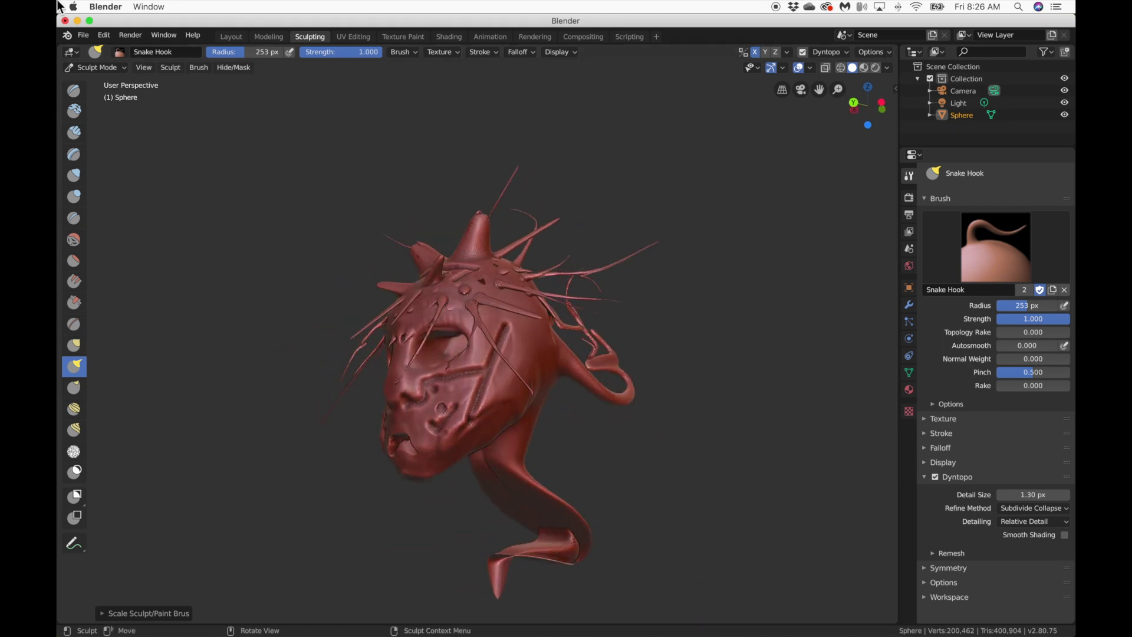
scroll(496, 405, right, 10)
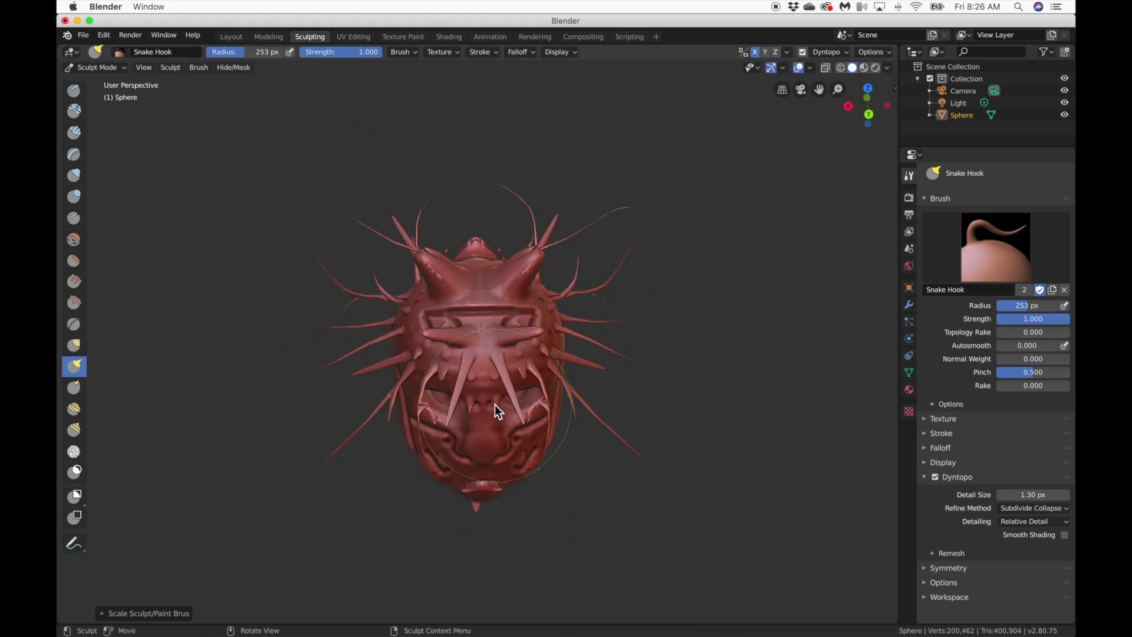
scroll(497, 405, right, 8)
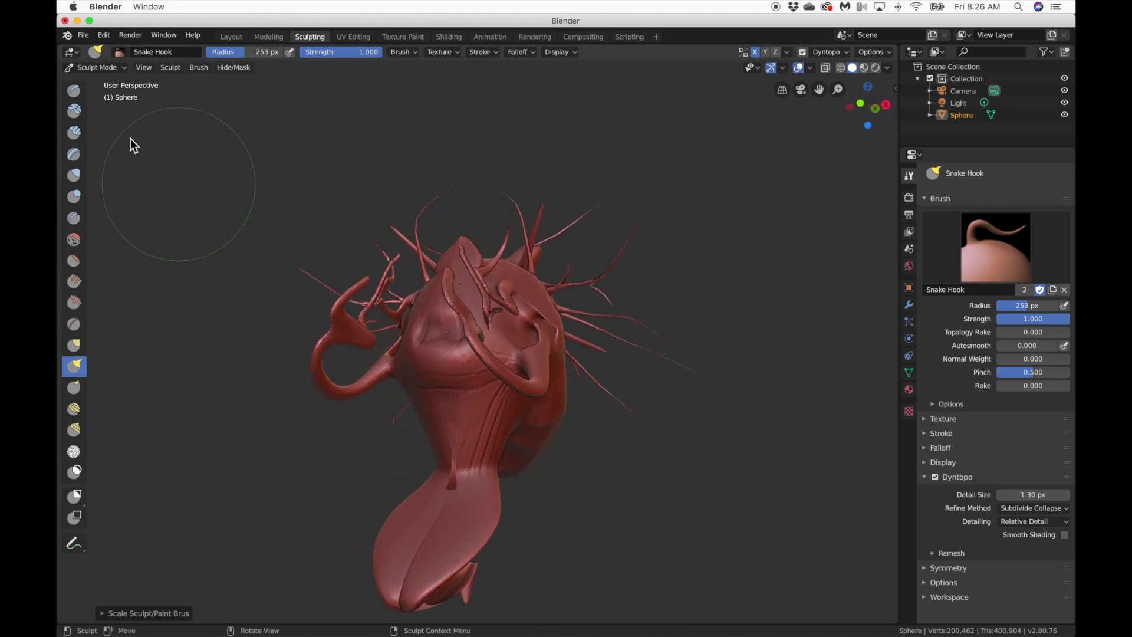
Step: Export the sculpture as an OBJ file to the Desktop under an incremented file name
click(84, 35)
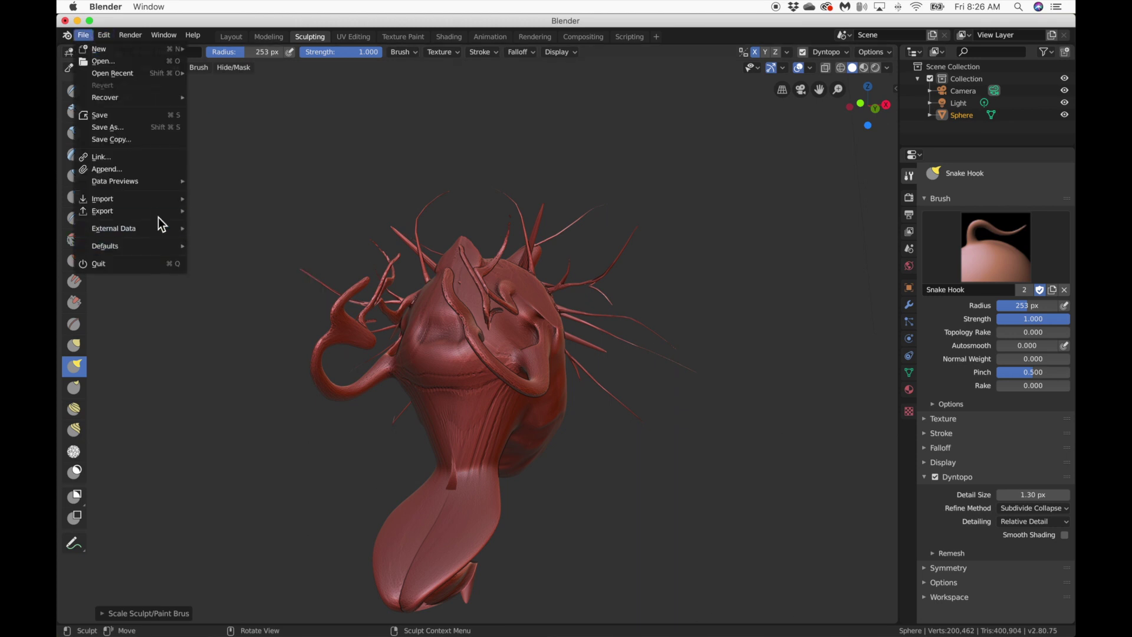
mouse_move(174, 211)
click(242, 270)
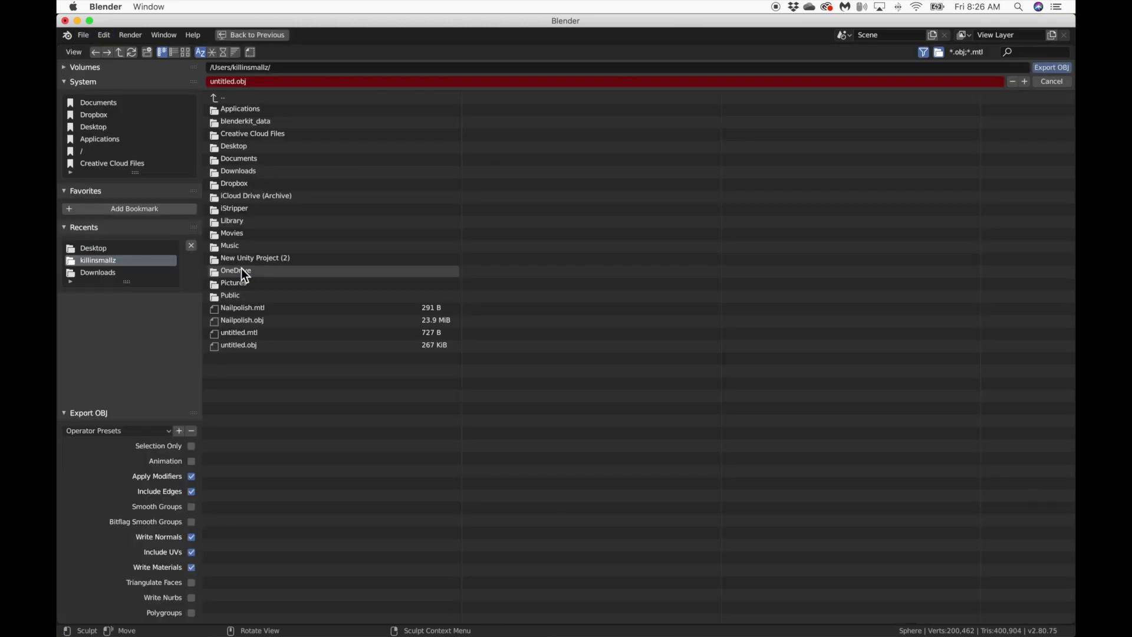
click(95, 128)
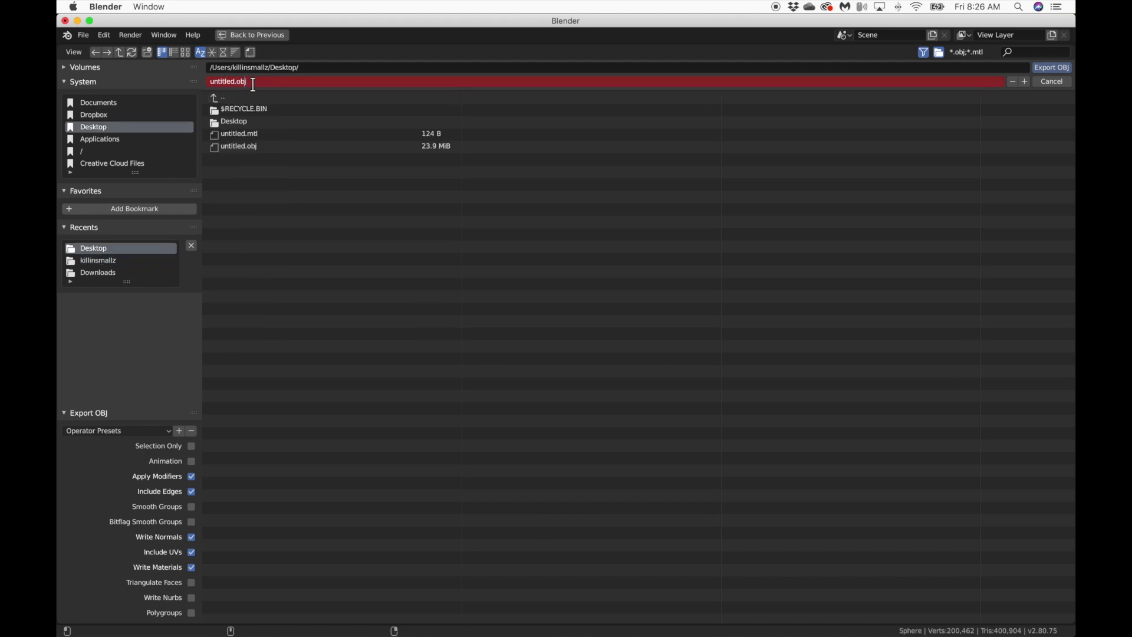
key(KP_Add)
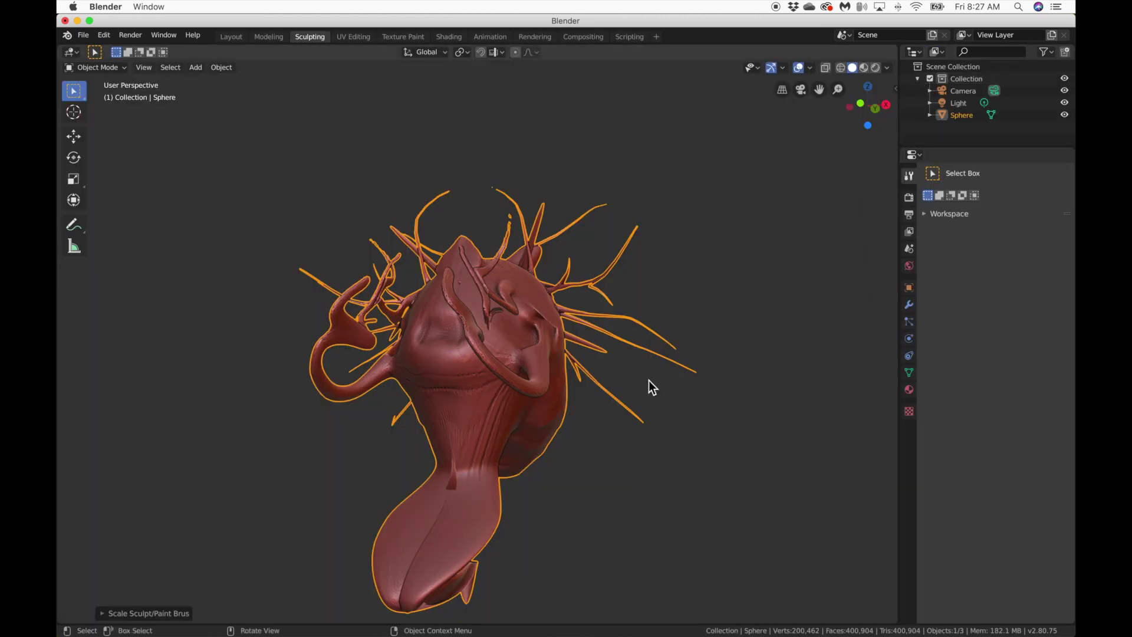
Step: Minimize Blender, switch to Adobe Dimension and hide the existing gold Sphere in the scene
scroll(650, 381, left, 10)
scroll(650, 380, left, 5)
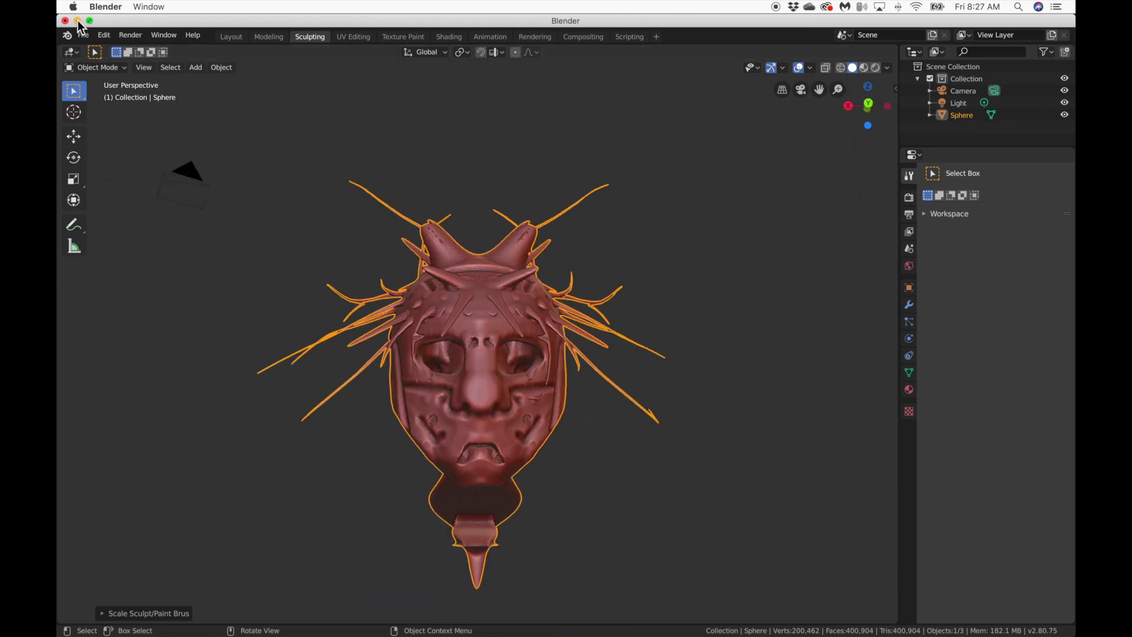
key(super+m)
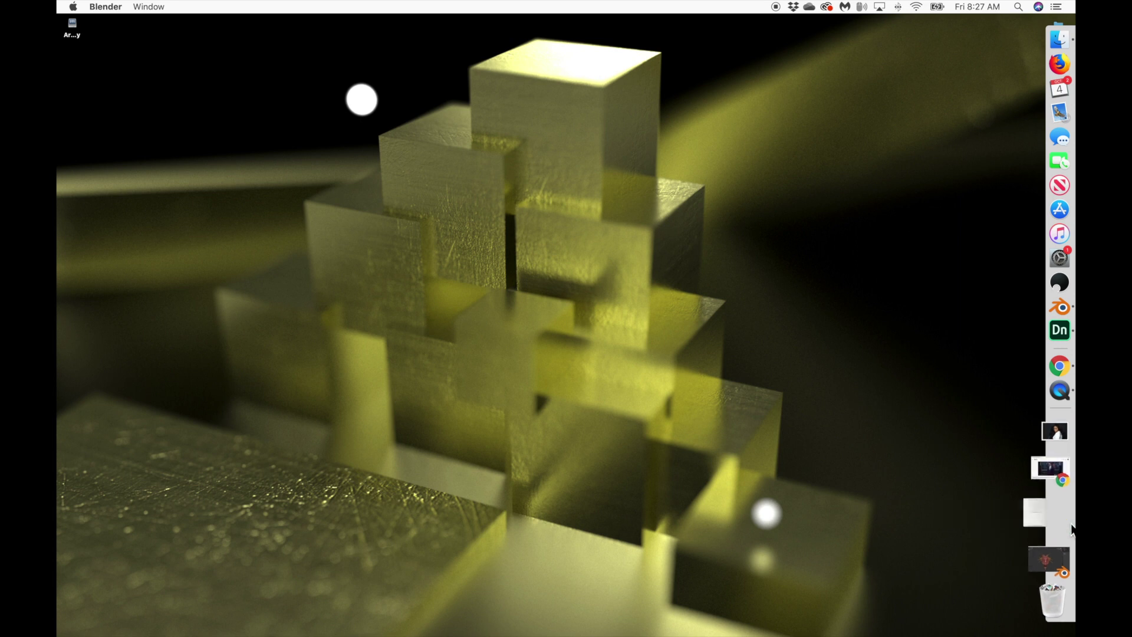
click(1048, 514)
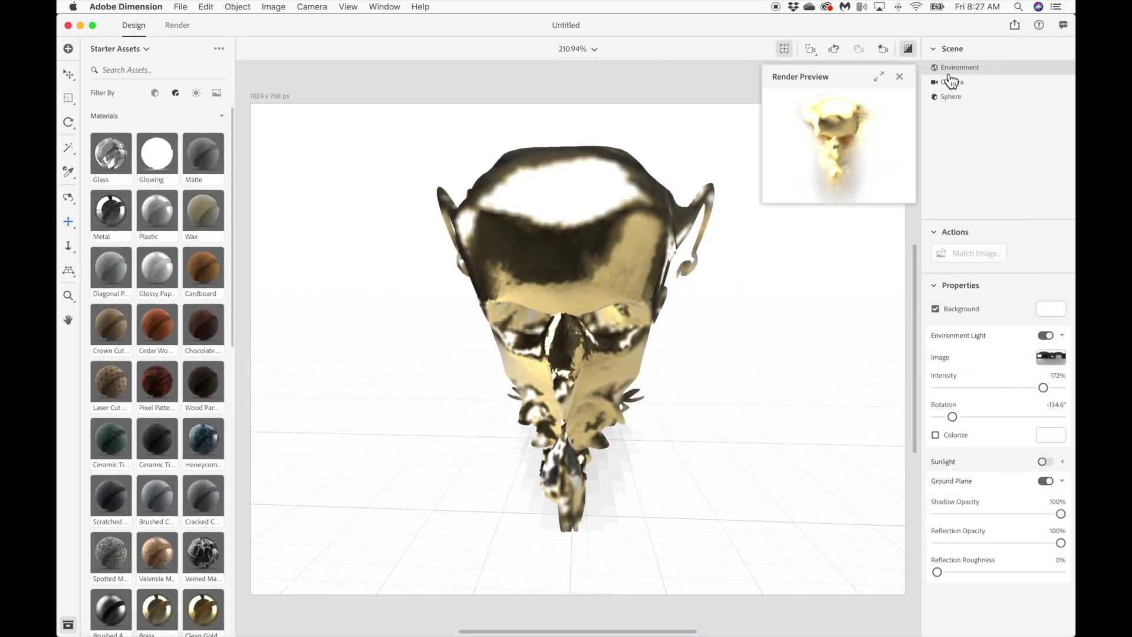
mouse_move(1003, 99)
click(1049, 98)
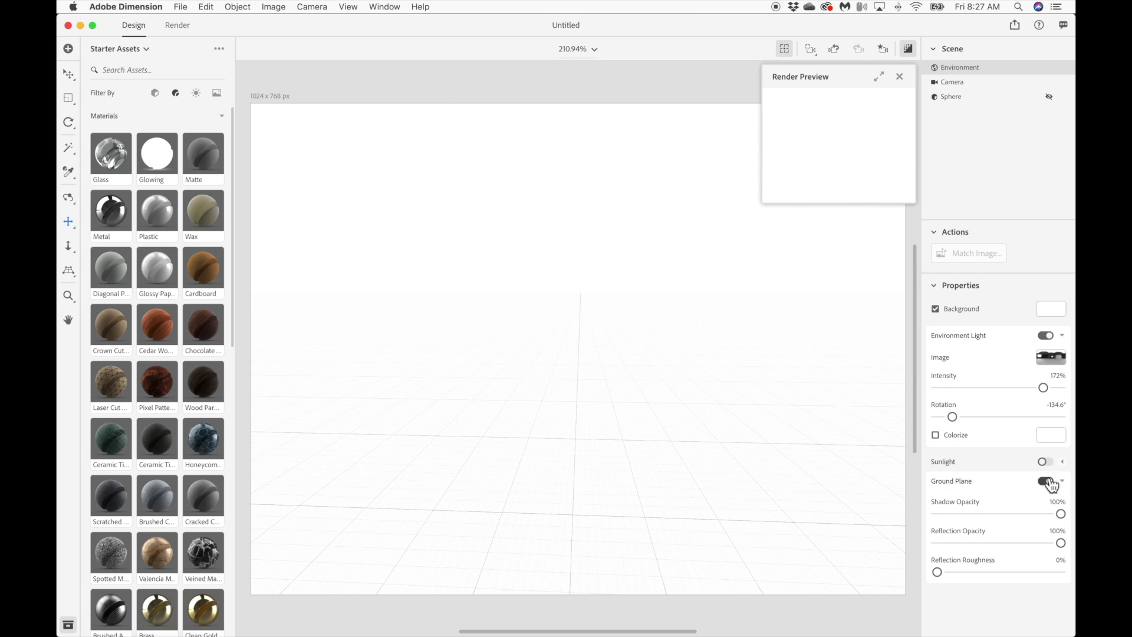
Step: Turn off the camera's focus effect and set its field of view to 20°
click(947, 82)
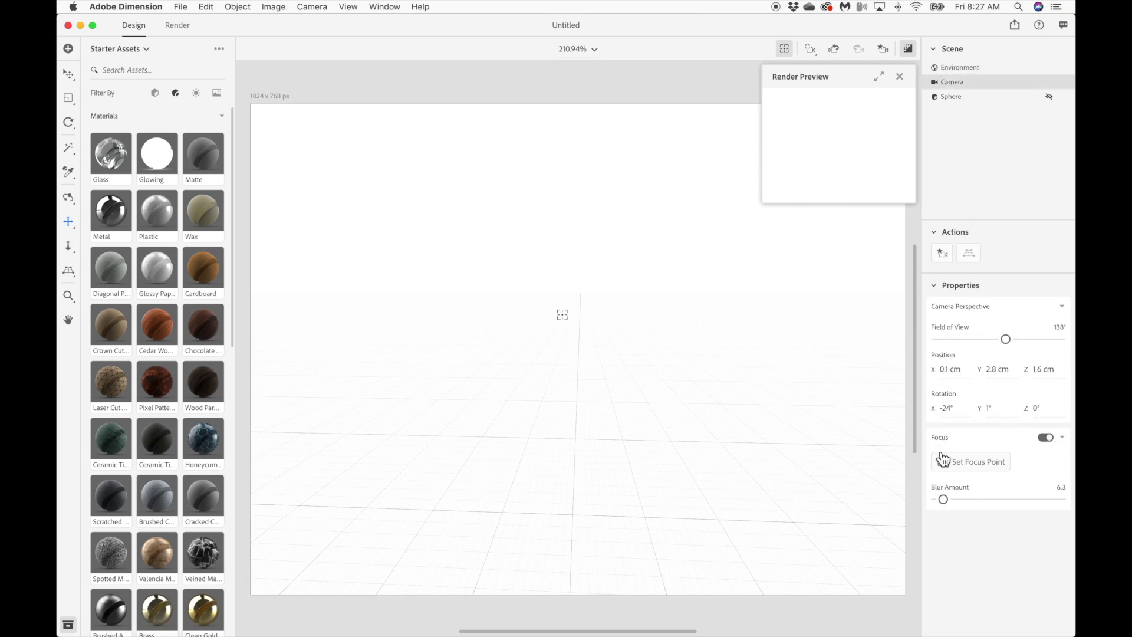
click(1046, 438)
click(950, 339)
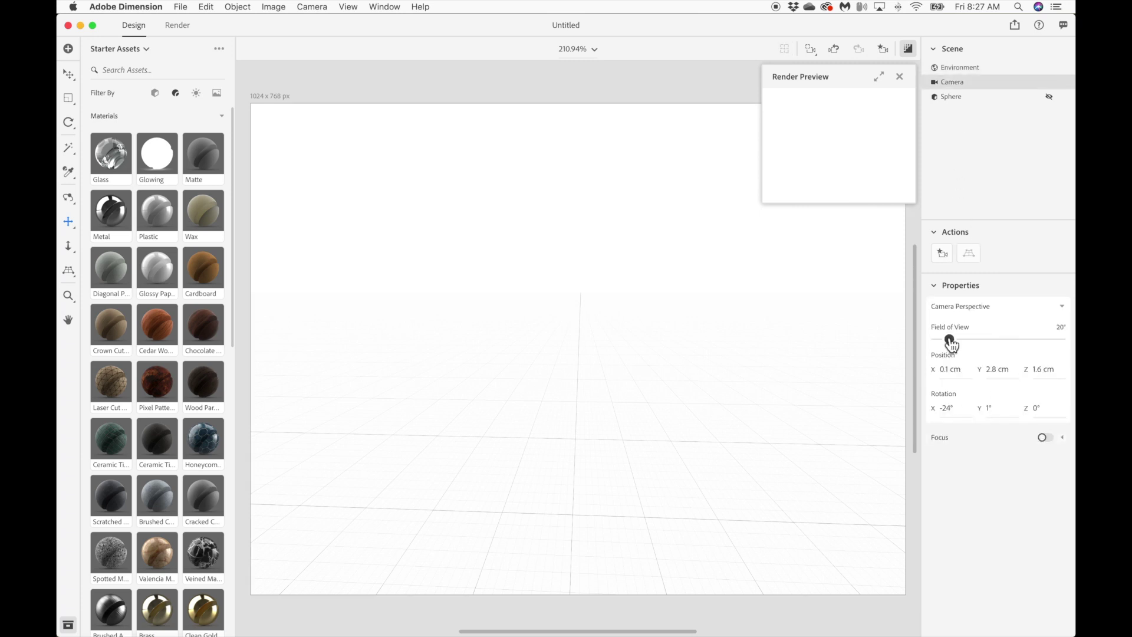
Step: Import the exported head model into the scene and frame it in the view
key(super+o)
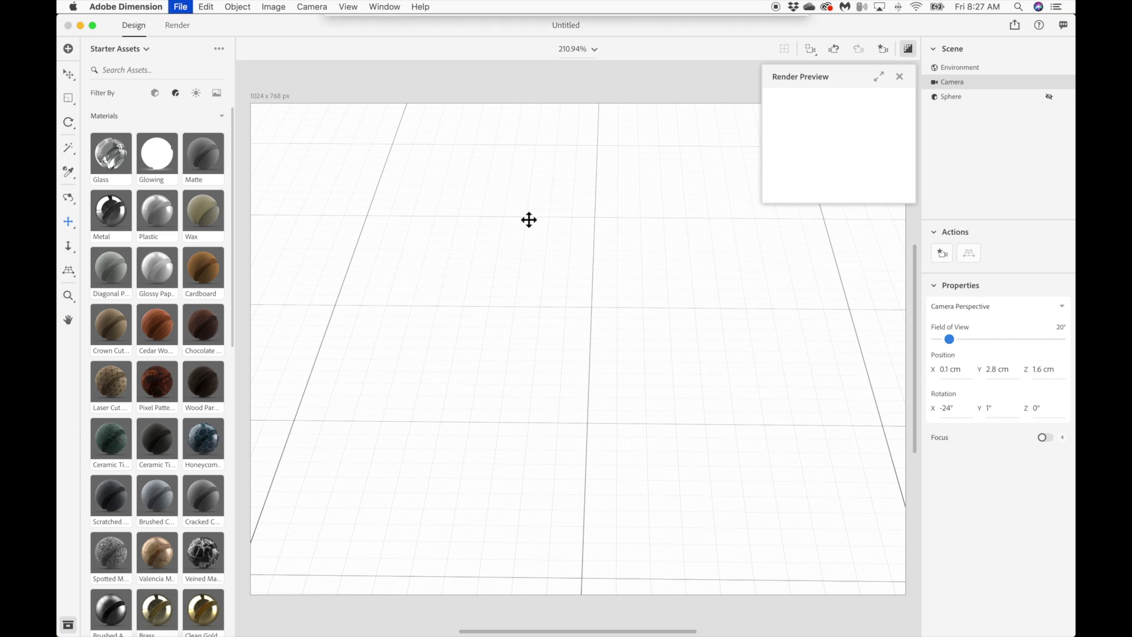
click(492, 91)
key(Return)
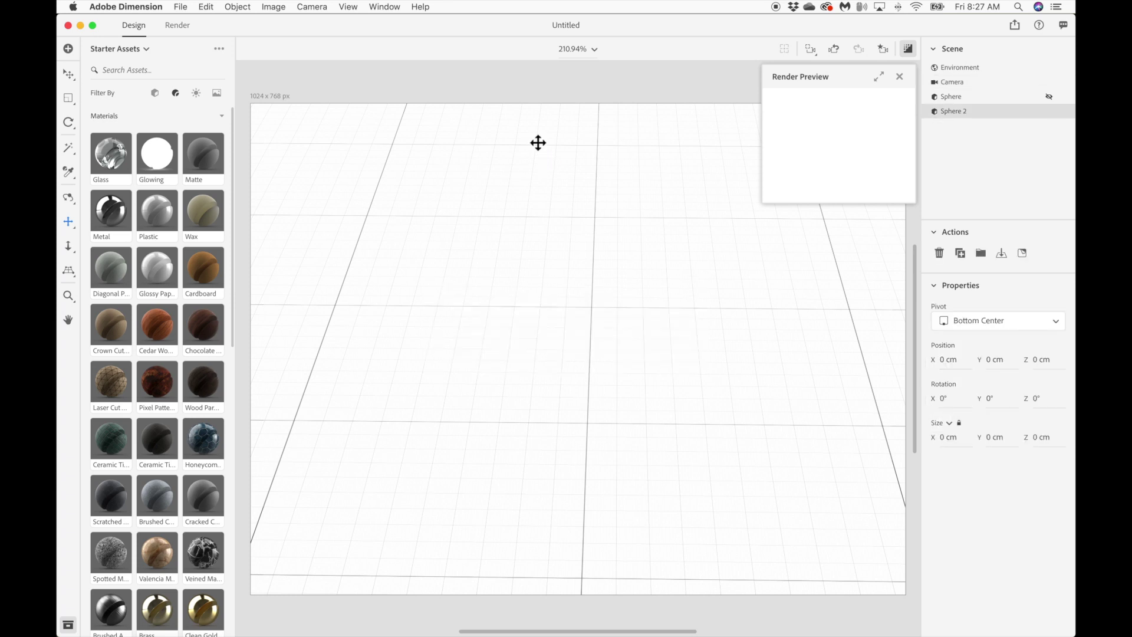
key(f)
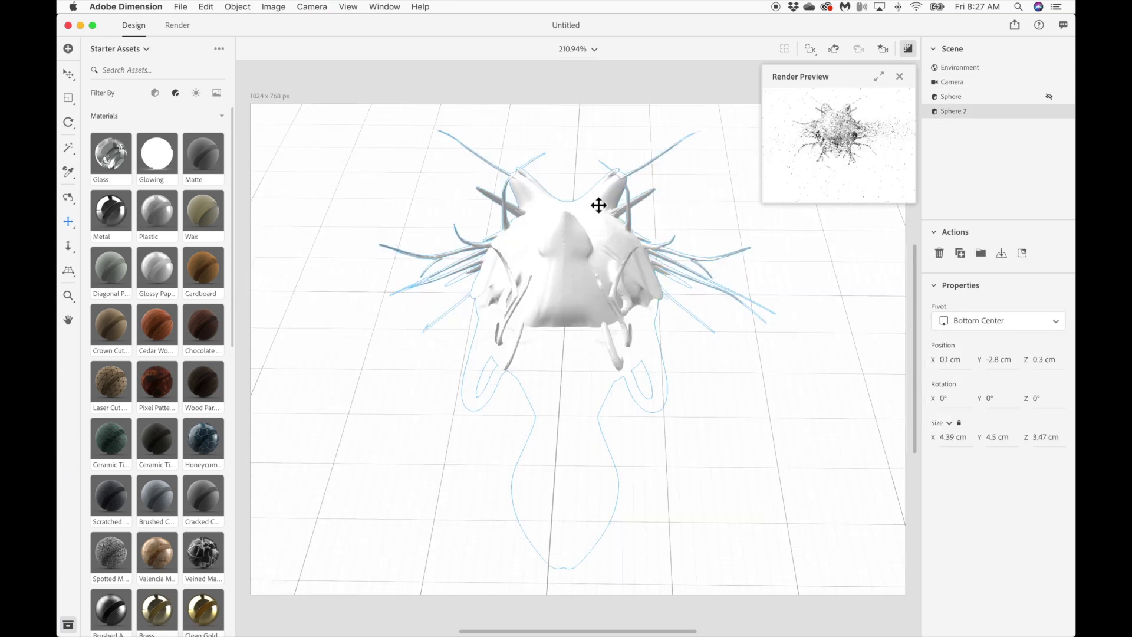
Step: Move the imported Sphere 2 model up to the ground plane so its Y position is 0 cm
middle_drag(598, 204, 462, 248)
middle_drag(536, 258, 662, 187)
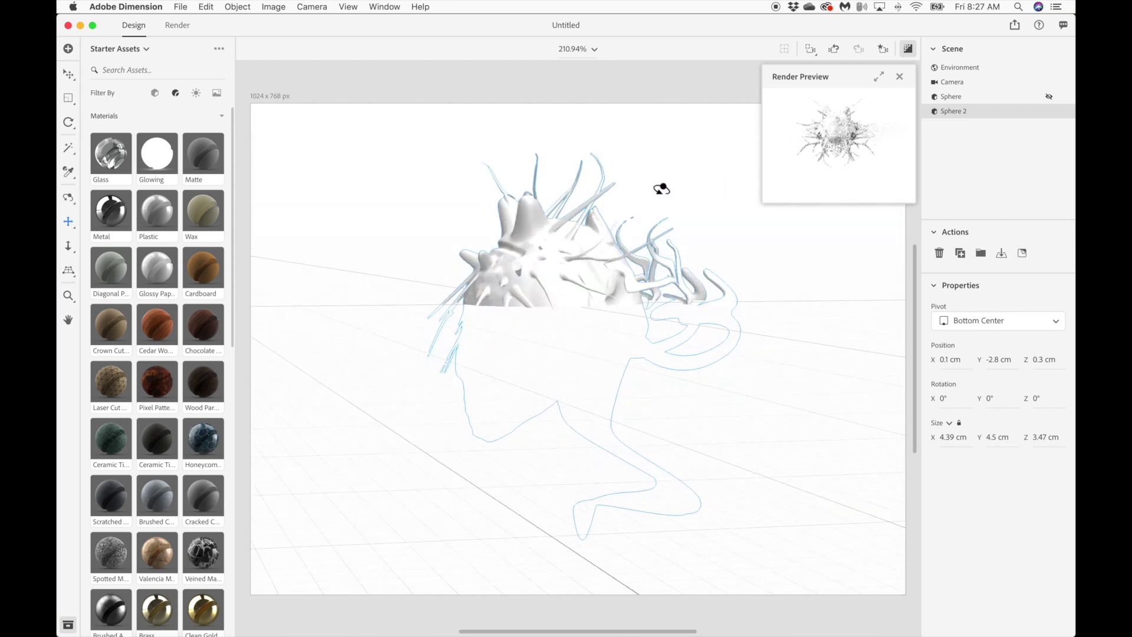
middle_drag(529, 287, 634, 336)
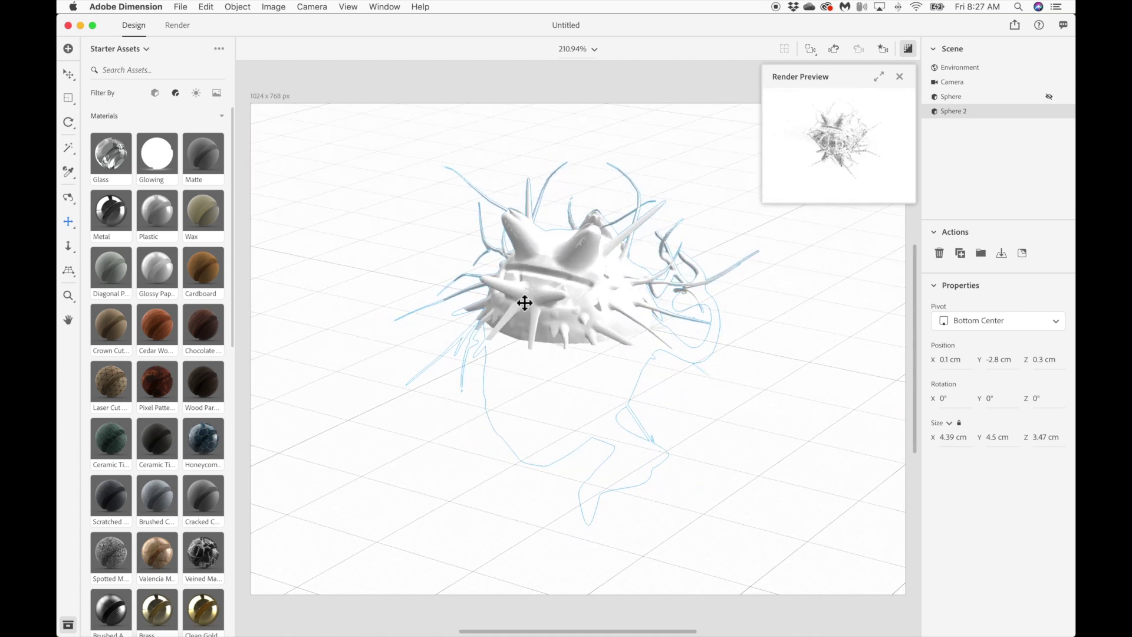
key(v)
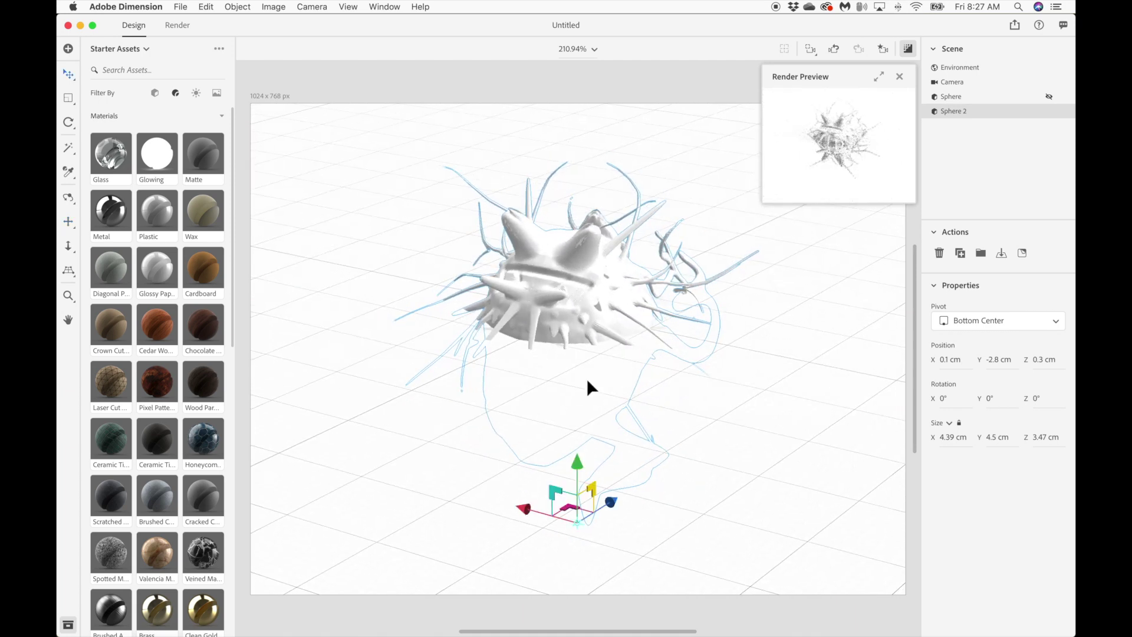
click(1003, 254)
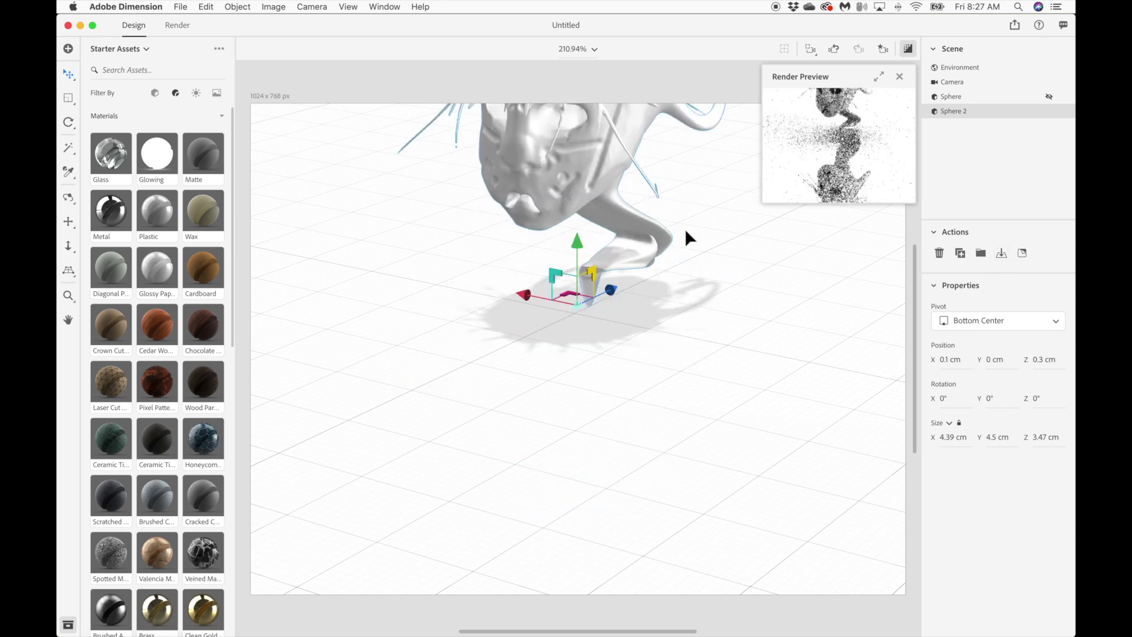
Step: Adjust the camera view to frame the whole head and neck together with the ground below
drag(606, 280, 630, 321)
scroll(631, 327, down, 5)
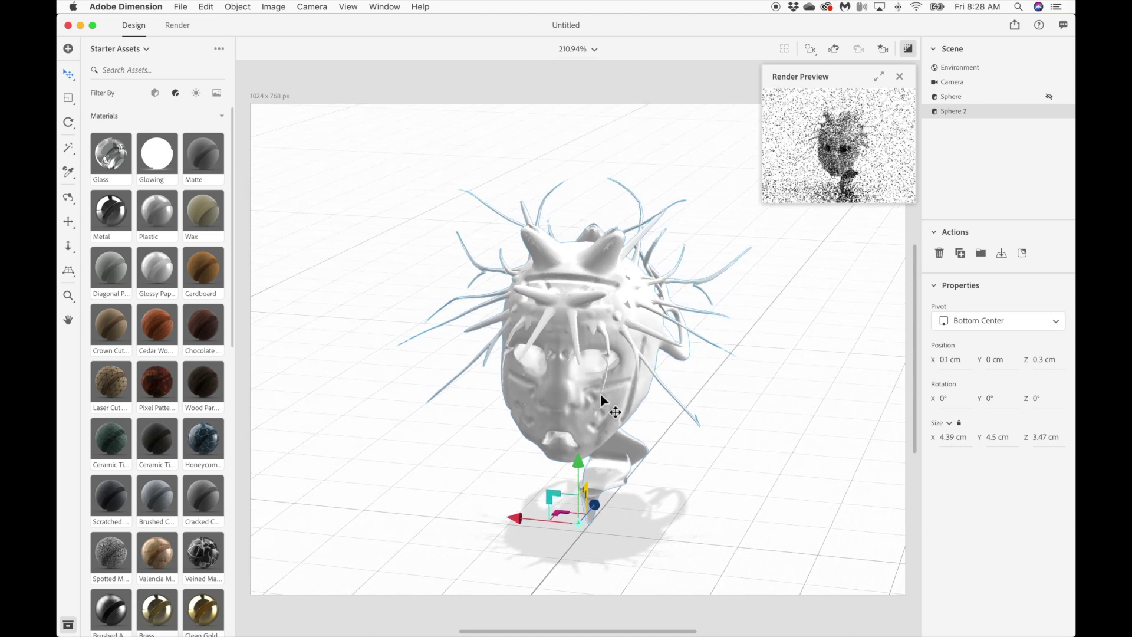
scroll(600, 394, down, 2)
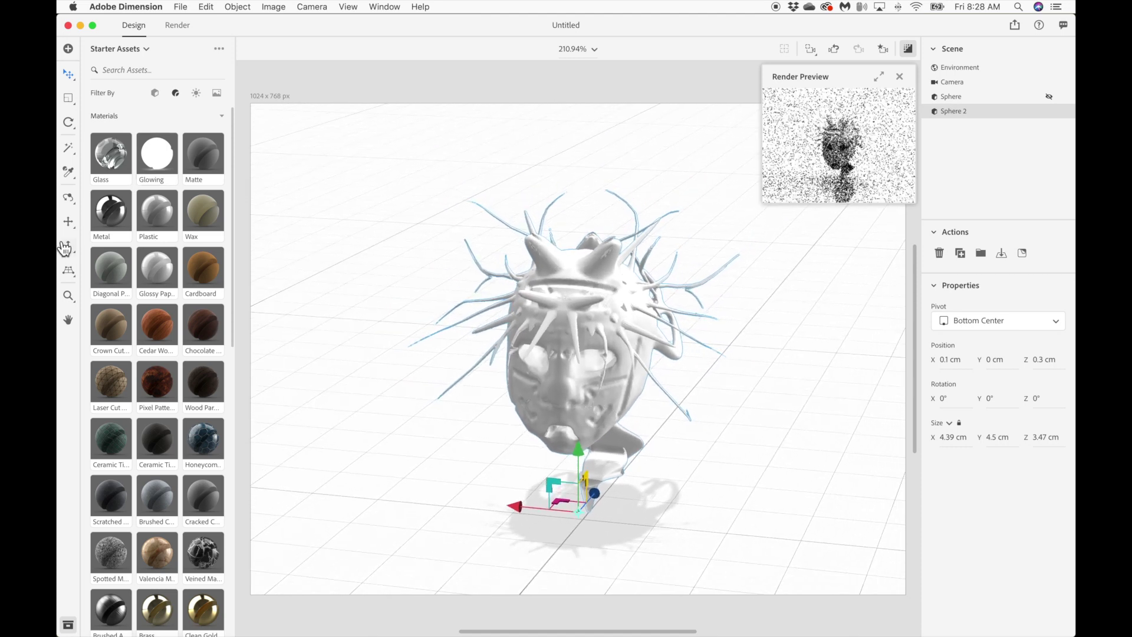
click(68, 221)
drag(523, 354, 525, 306)
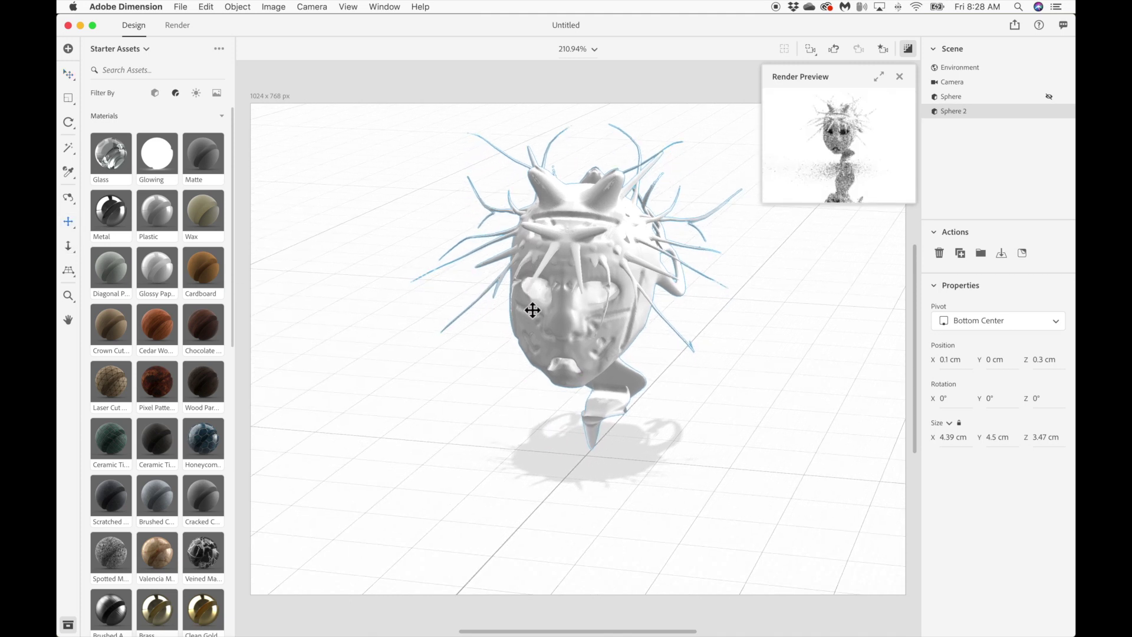
drag(543, 368, 545, 358)
Step: Apply the Clean Gold material to the imported head and check the enlarged render preview before and after
click(879, 77)
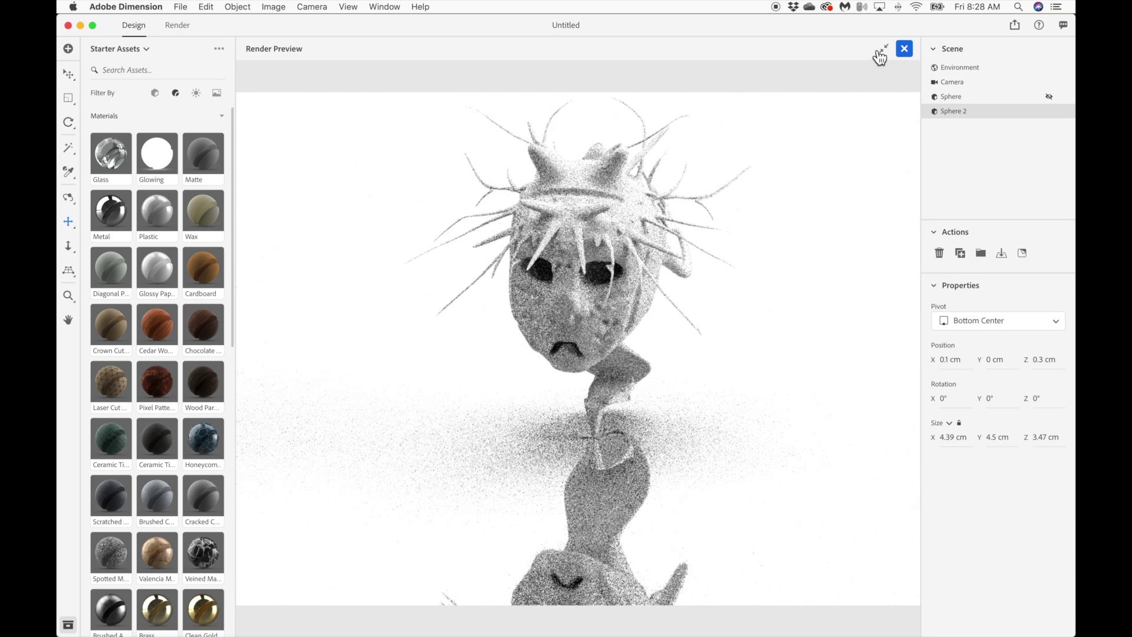
click(884, 49)
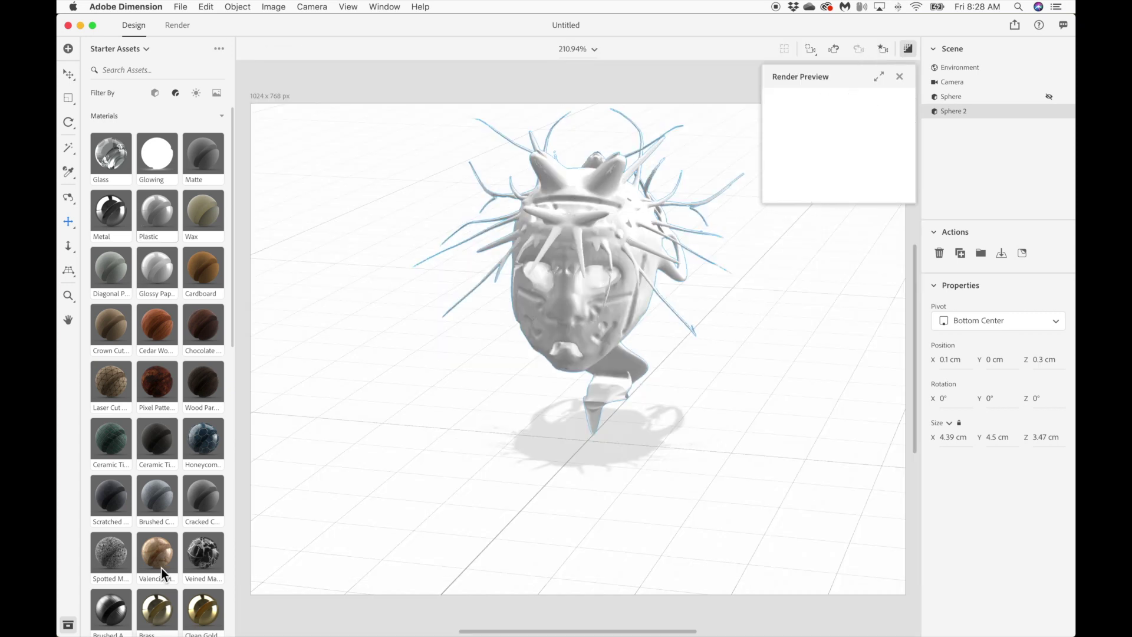
click(205, 613)
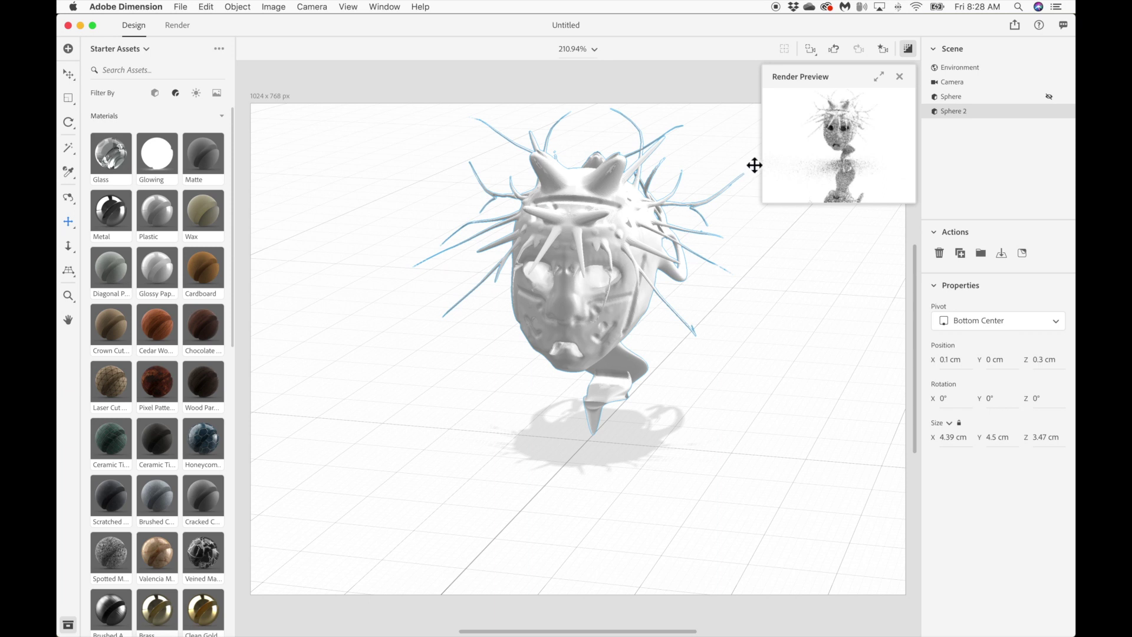
click(879, 77)
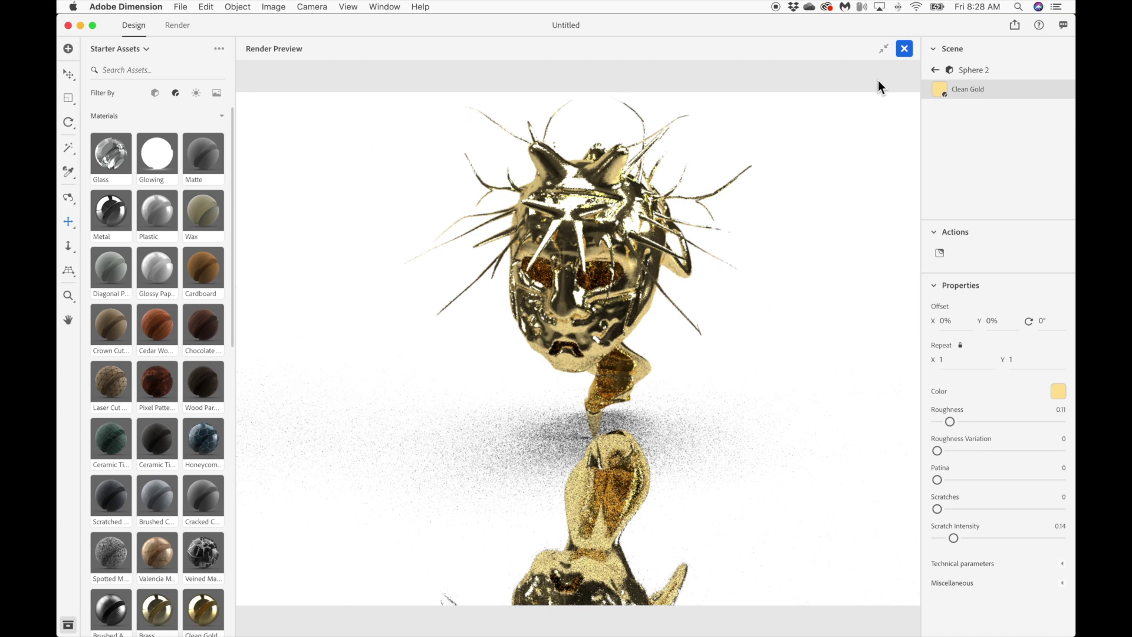
Step: Set the environment's ground plane reflection opacity to 25% and return the render preview to its small size
click(937, 73)
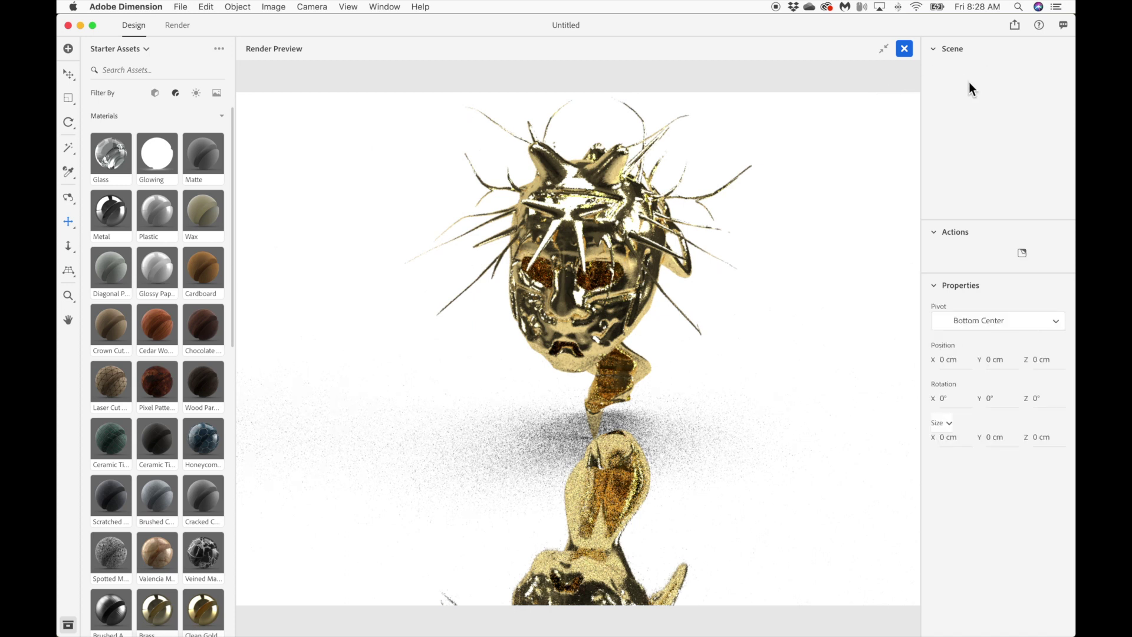
click(979, 71)
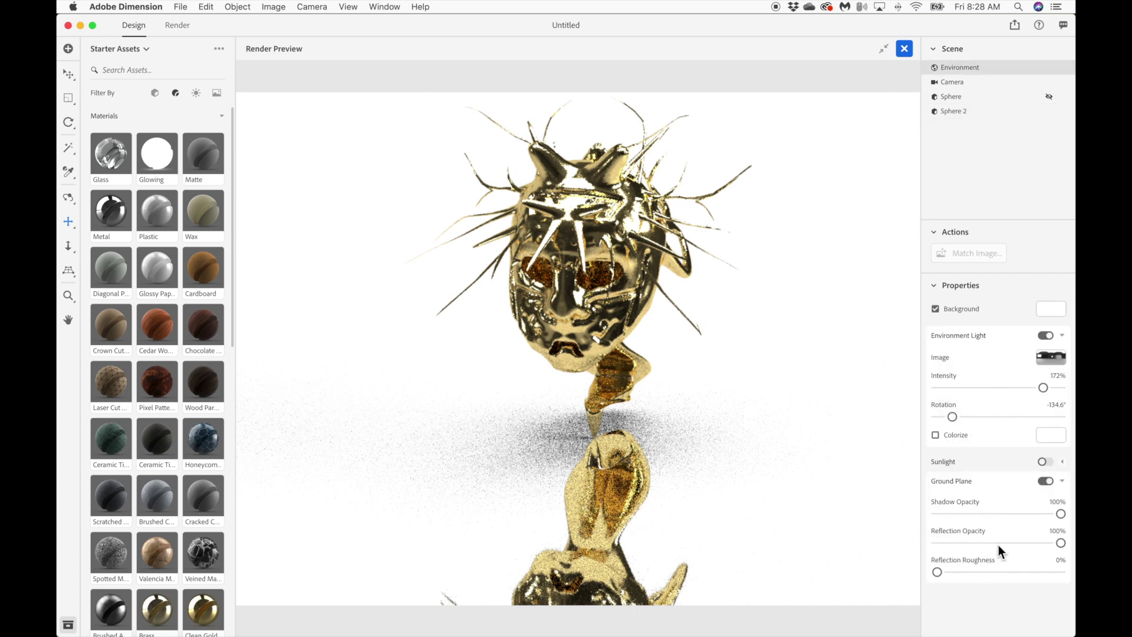
click(967, 543)
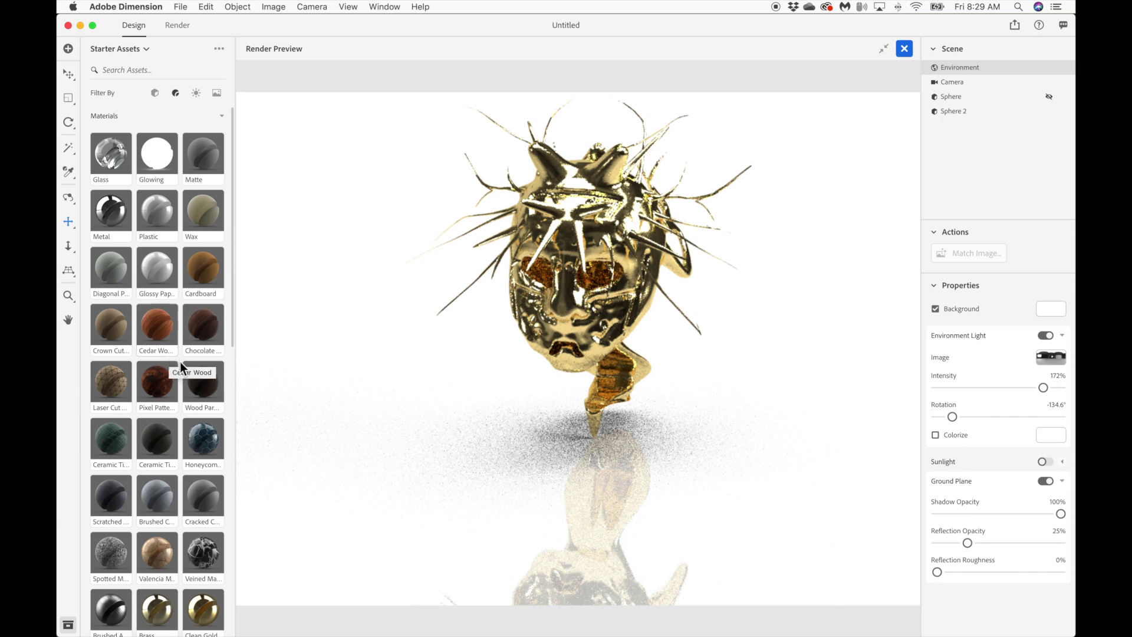
click(884, 50)
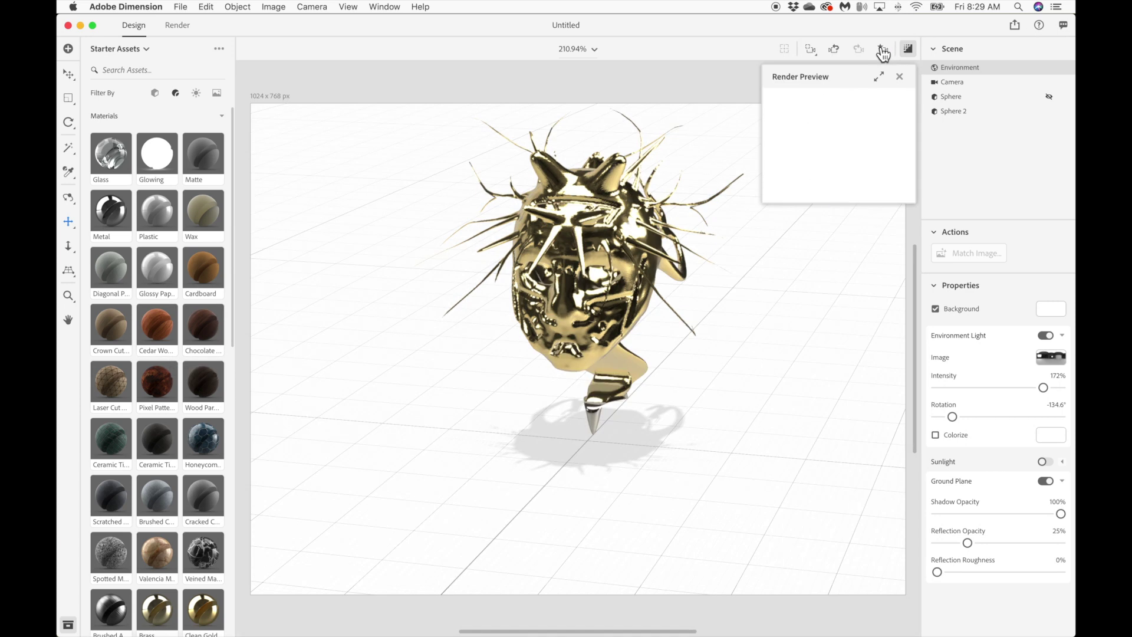
Step: Apply the Honeycomb Tile material to the Sphere 2 head
click(967, 112)
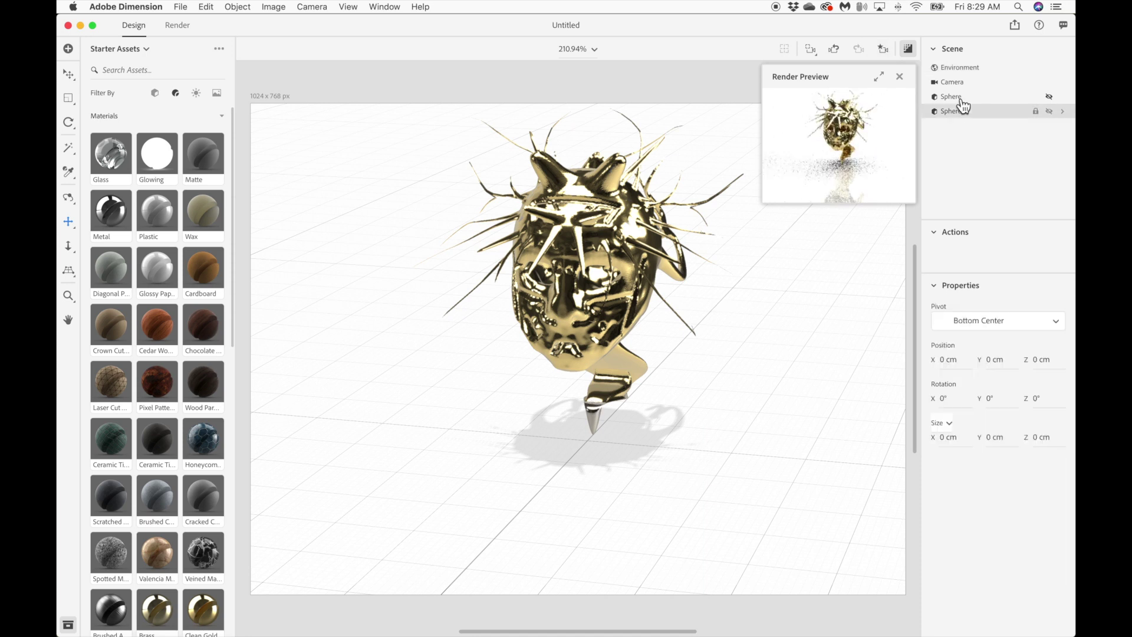
click(207, 436)
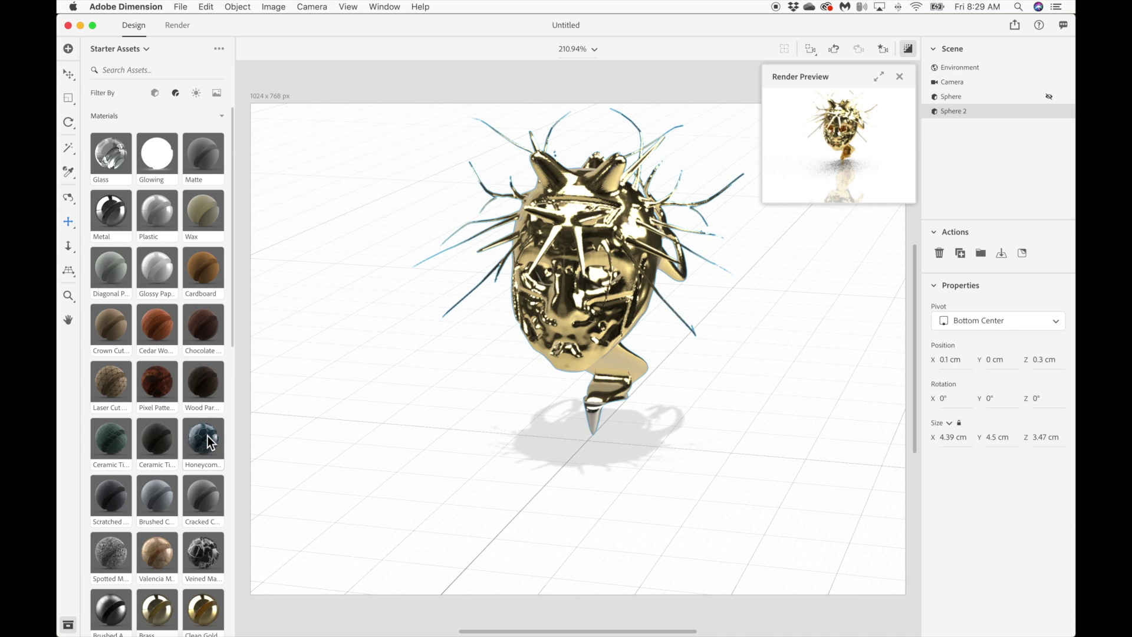
drag(210, 443, 611, 290)
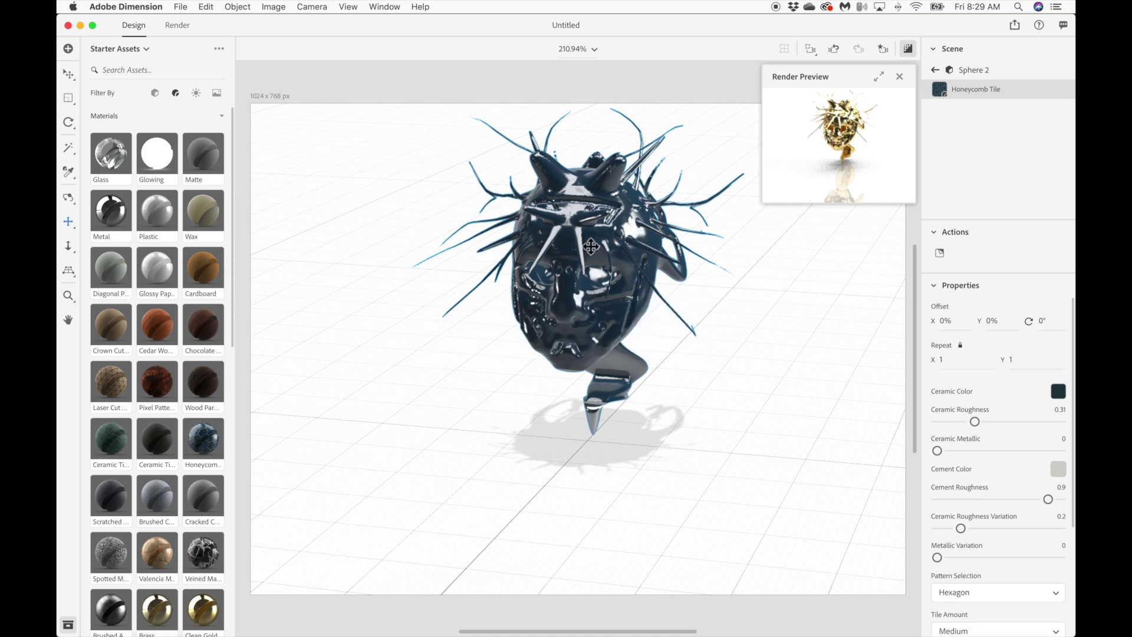
Step: Add a Cube model, scale it to about 2.06 cm and place it beside the head at about X 2.7 cm
click(161, 118)
scroll(155, 204, down, 5)
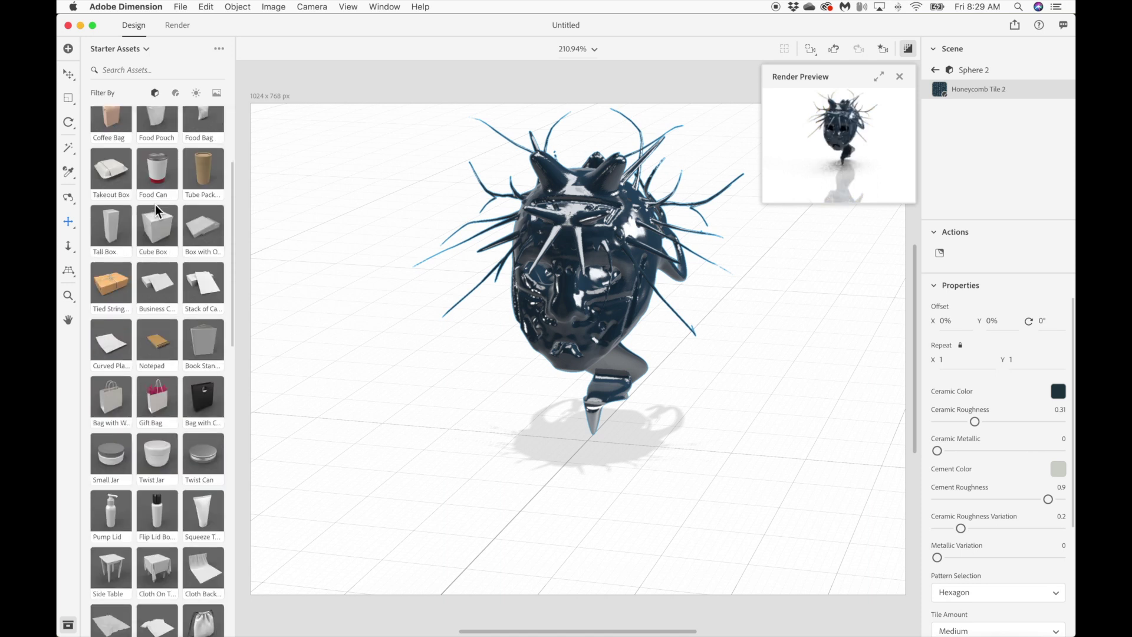
scroll(154, 204, down, 2)
scroll(190, 370, down, 2)
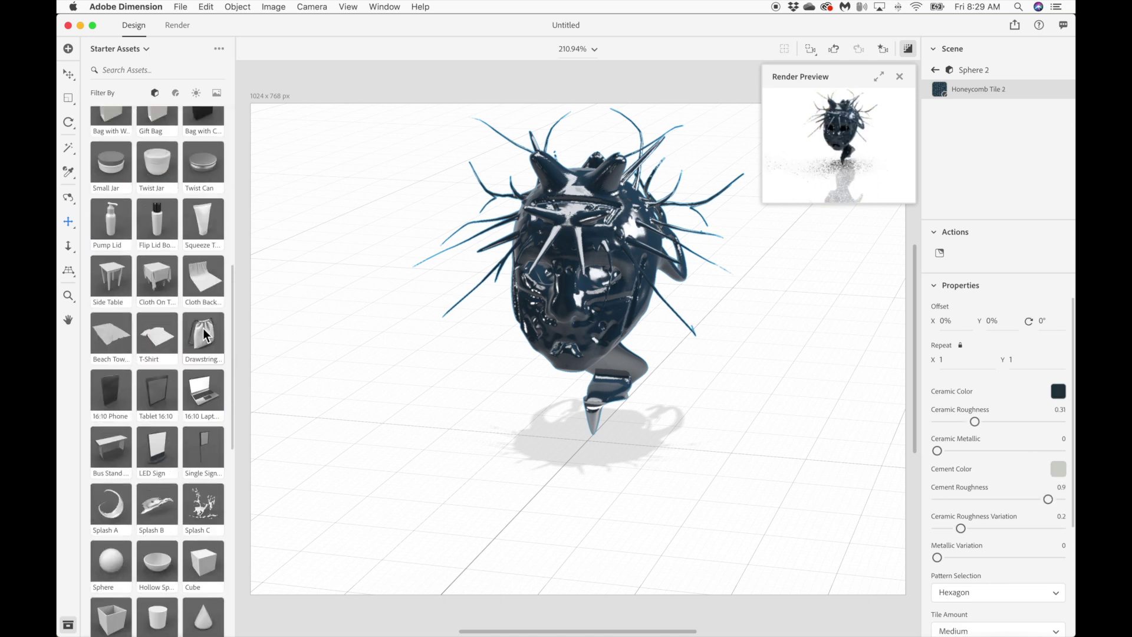
scroll(197, 419, down, 3)
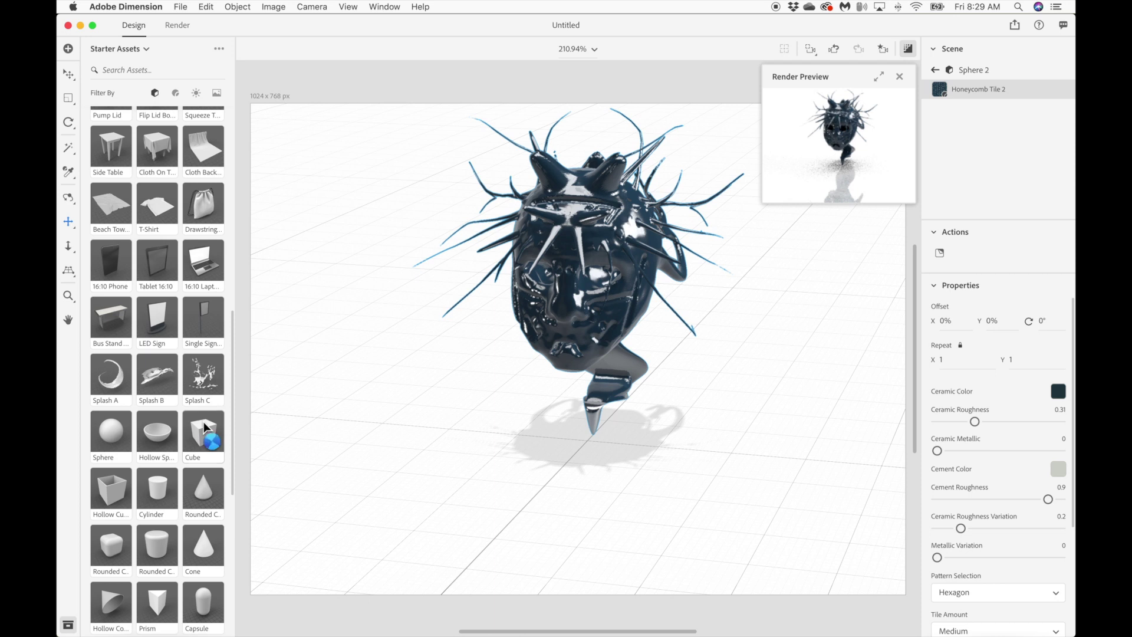
drag(206, 429, 777, 393)
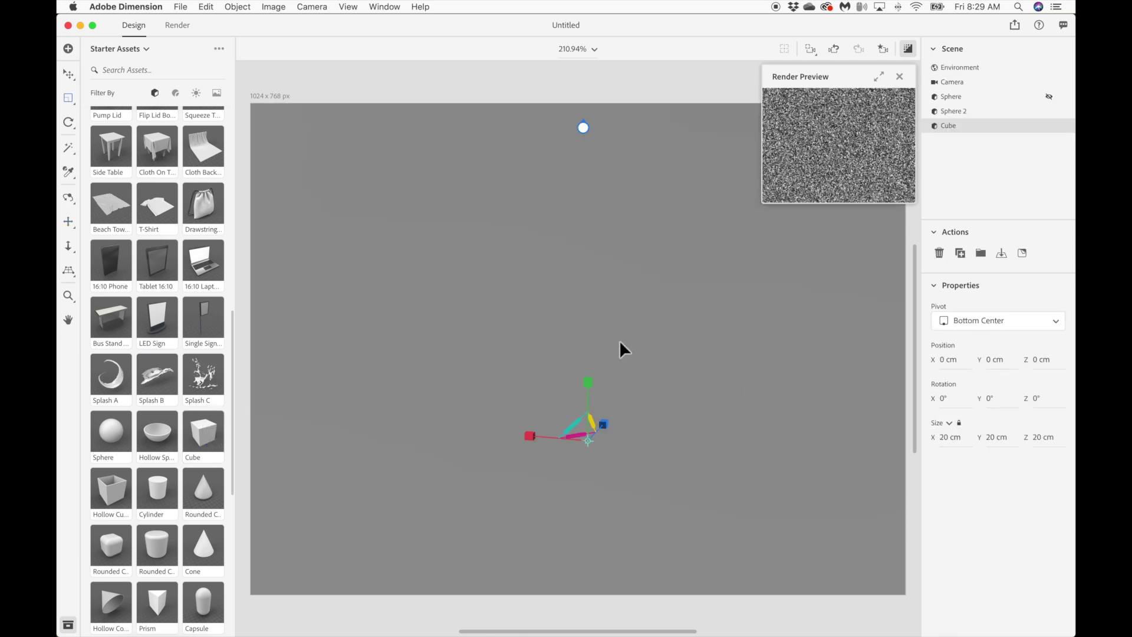
drag(586, 382, 350, 387)
Step: Apply the Honeycomb Tile material to the cube
click(174, 93)
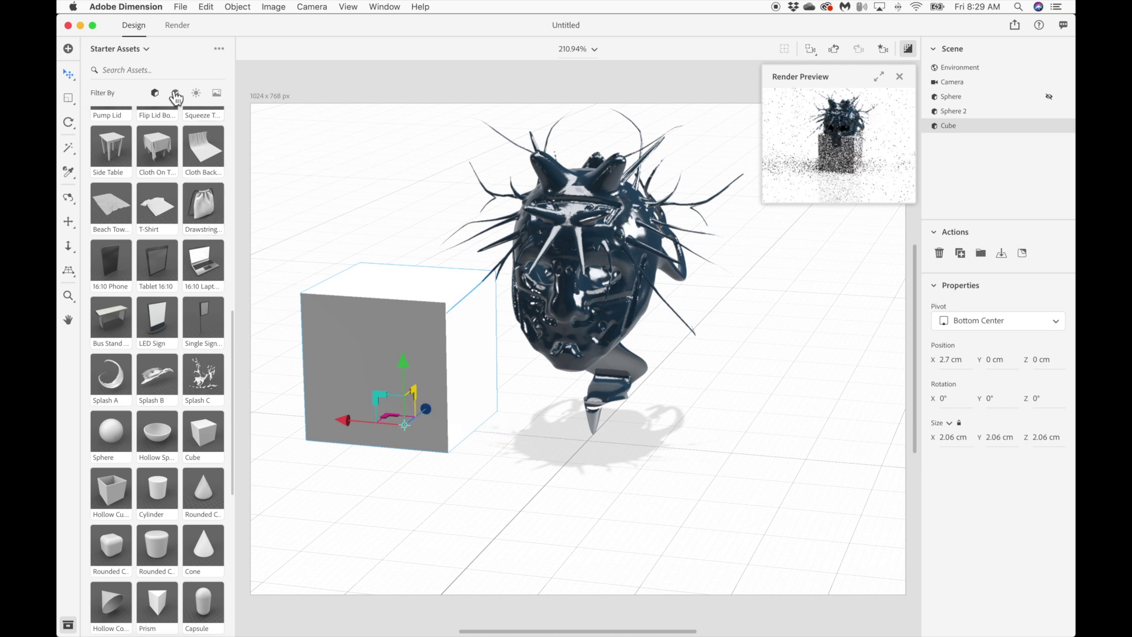
scroll(193, 502, down, 3)
scroll(192, 502, up, 10)
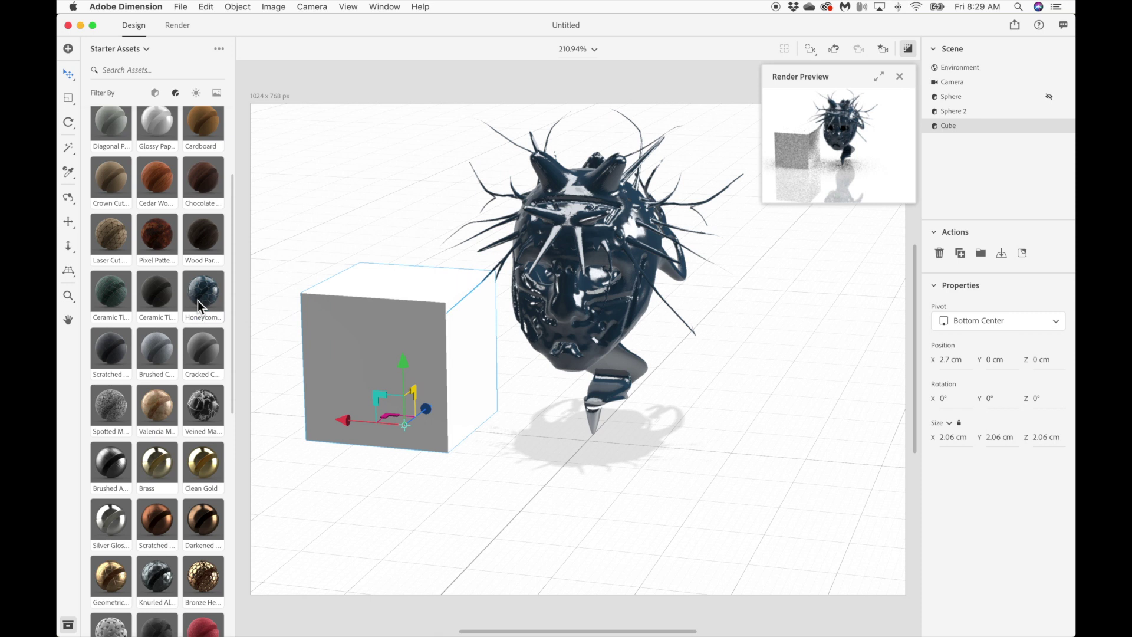
drag(197, 300, 336, 351)
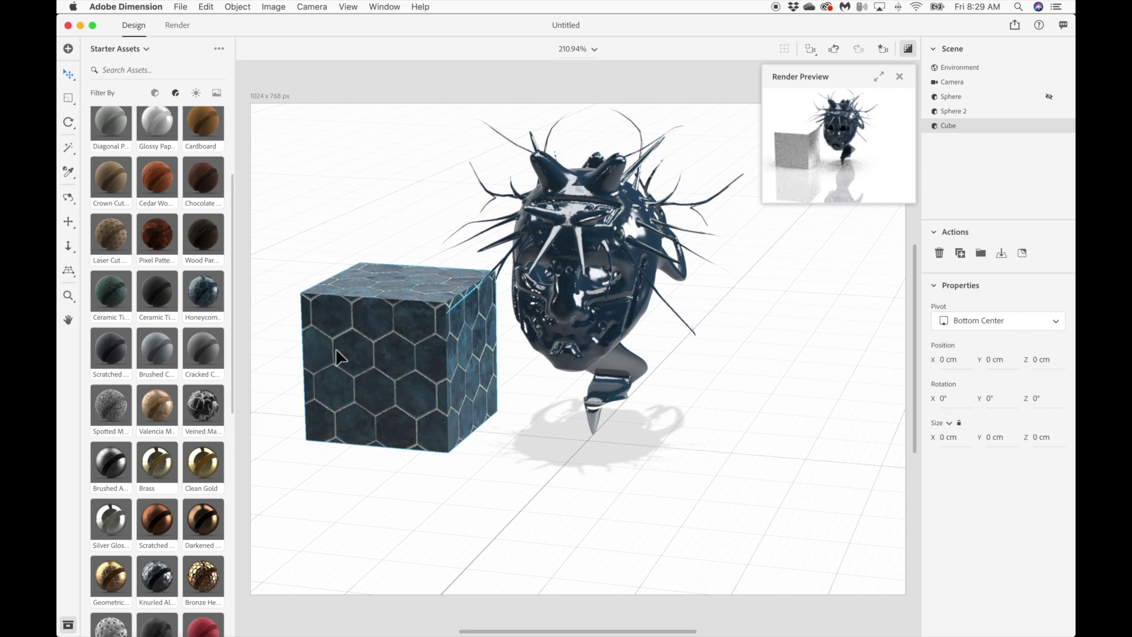
Step: Generate UVs for the Sphere 2 head and check the tile pattern from the side and front
click(616, 290)
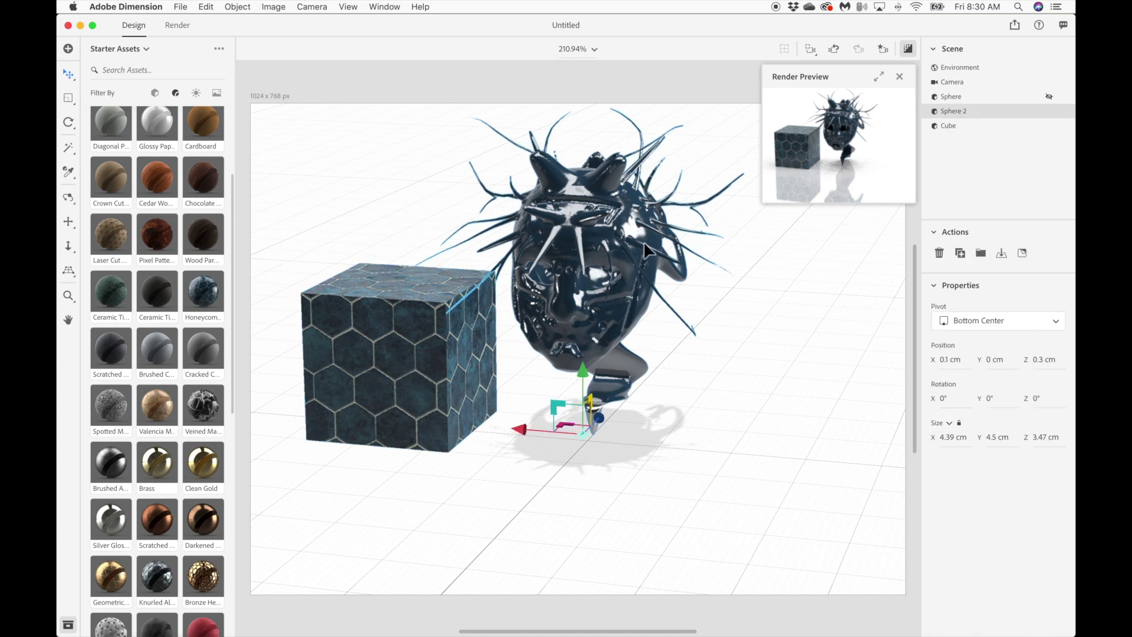
click(234, 7)
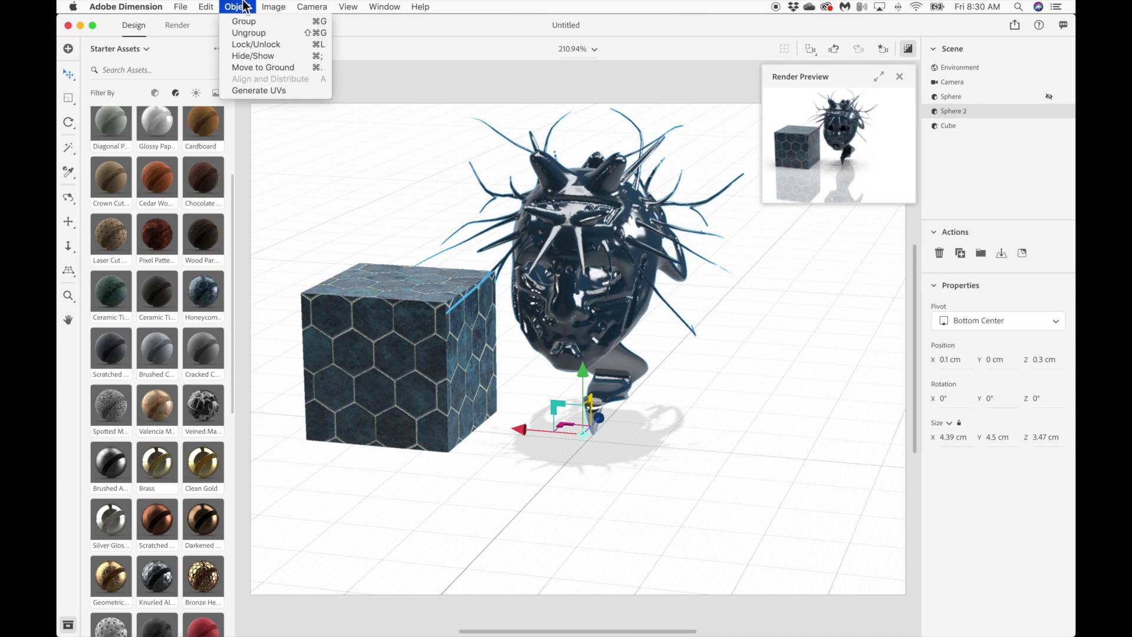
click(250, 88)
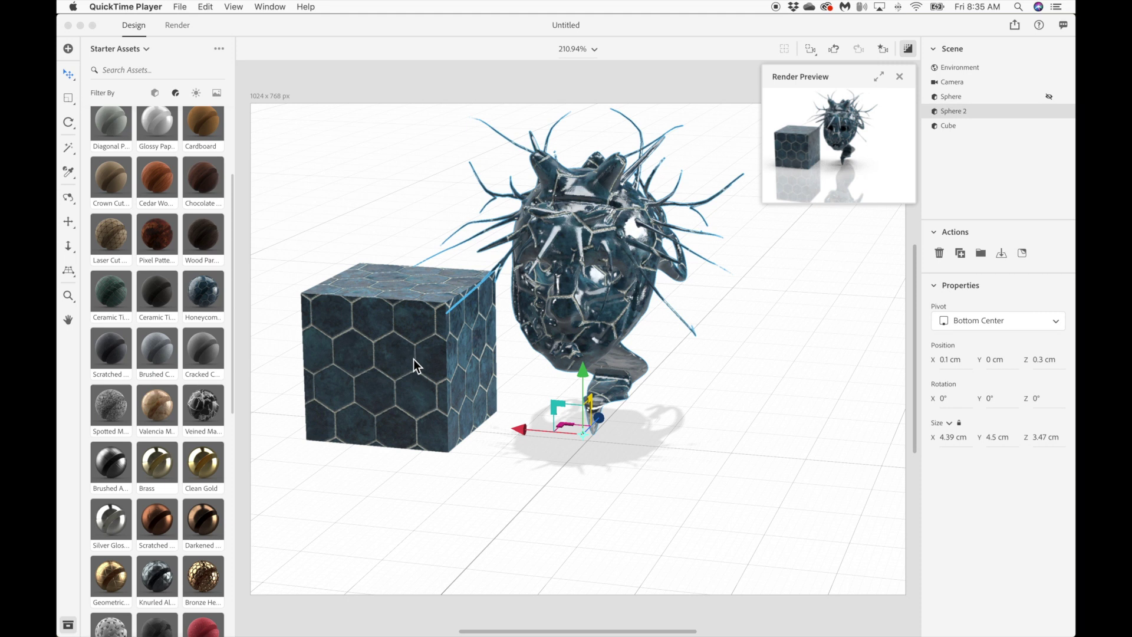
drag(619, 257, 493, 227)
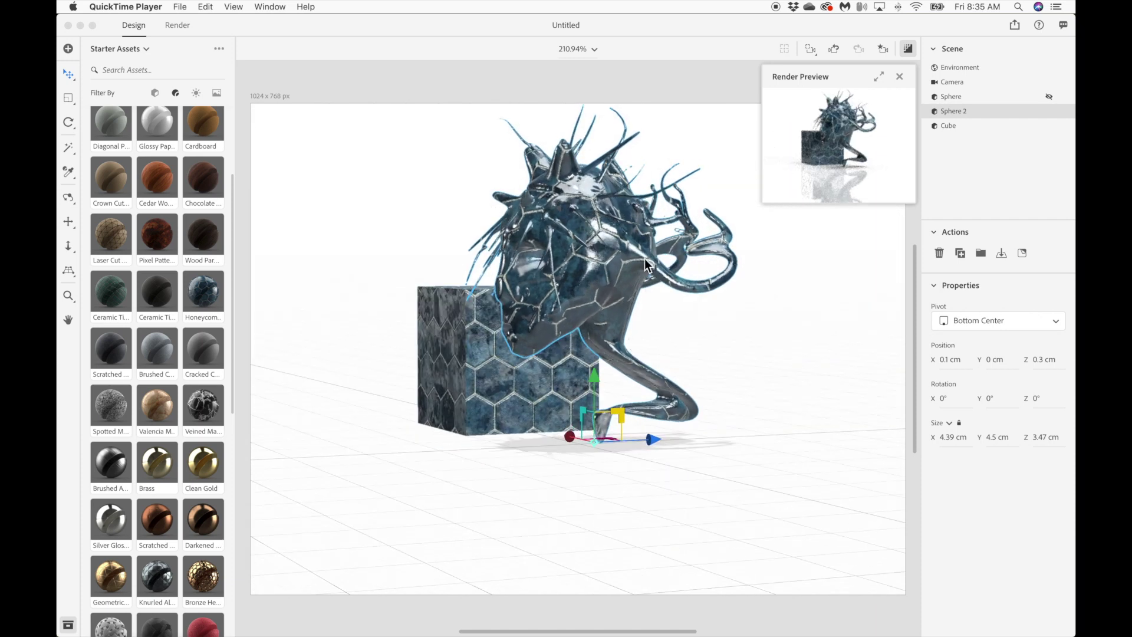
drag(613, 282, 724, 299)
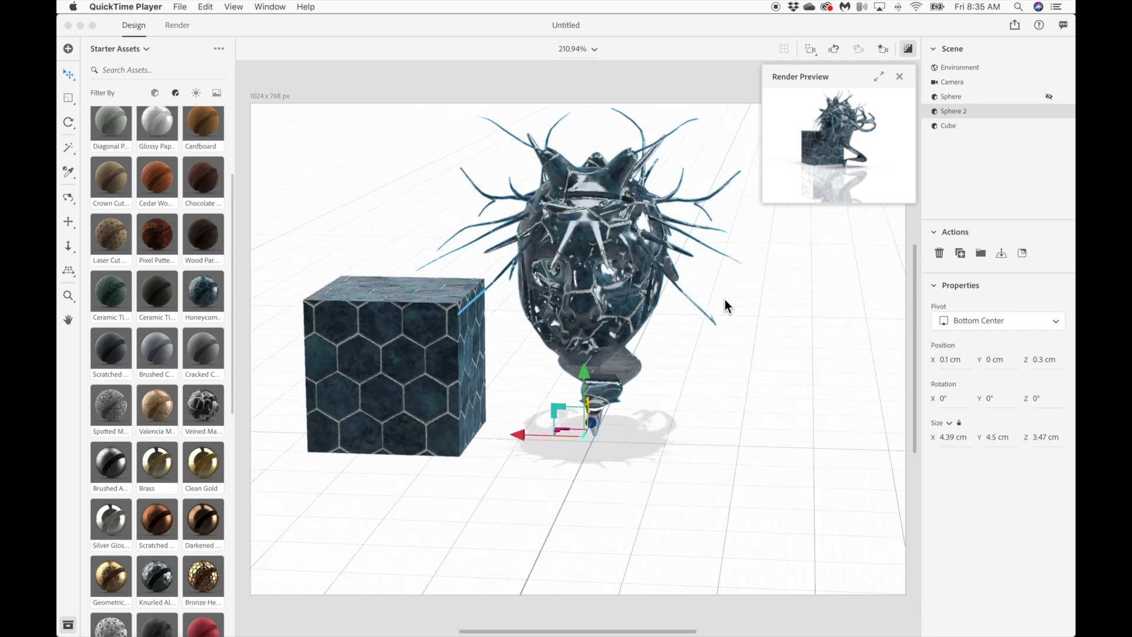
Step: Set the repeat of the head's honeycomb tile material to 2 in X and Y and examine the pattern up close
click(1065, 111)
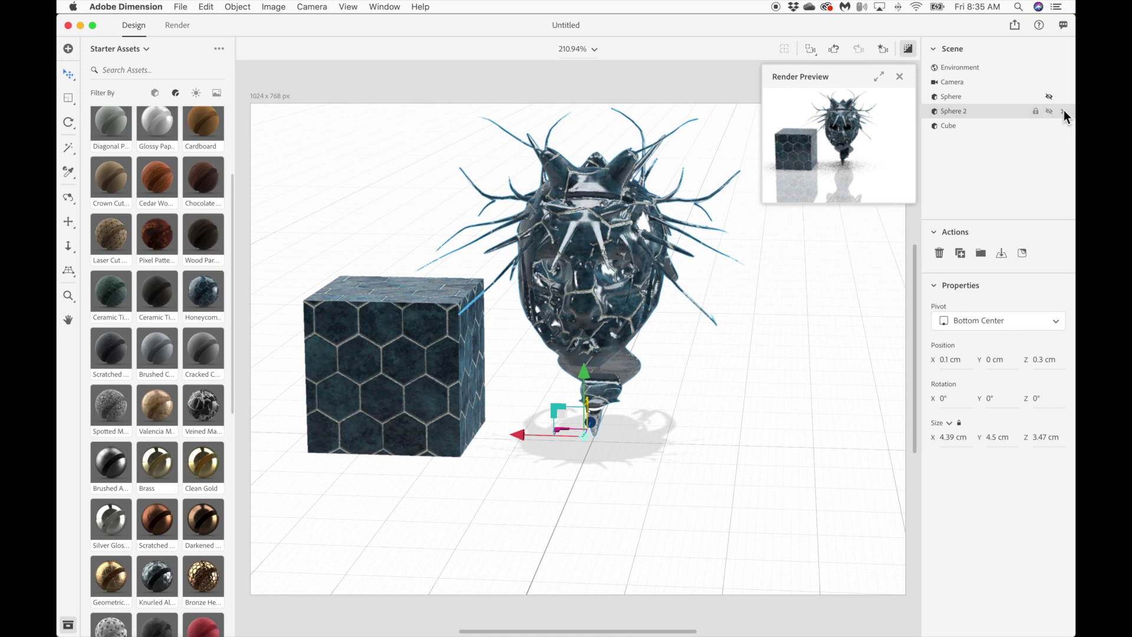
click(1064, 112)
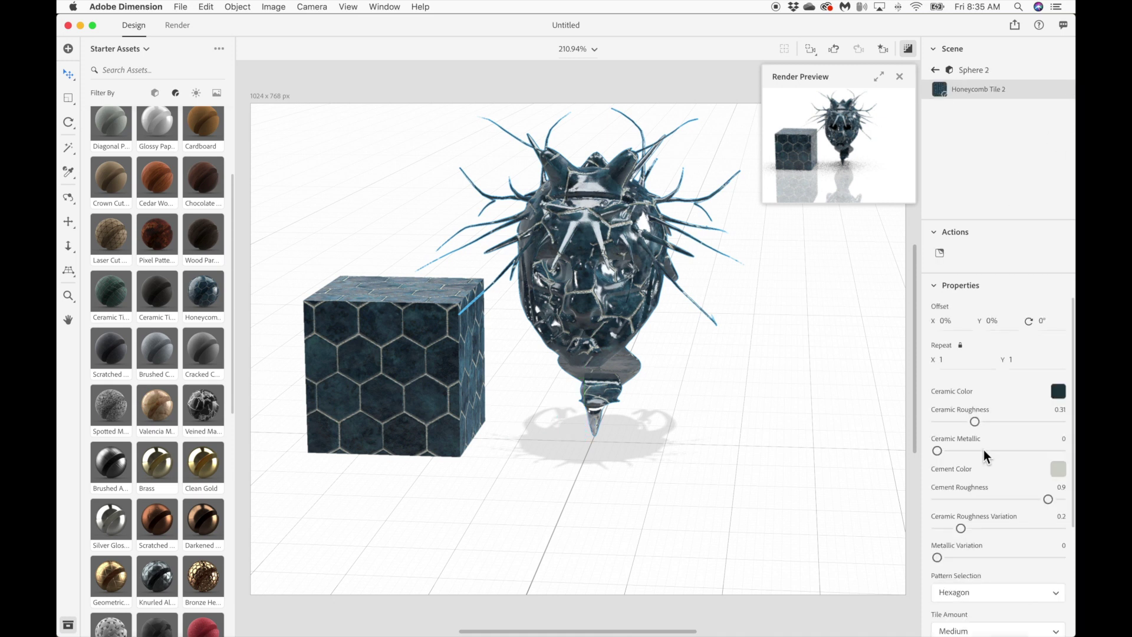
click(978, 368)
text(2)
key(Tab)
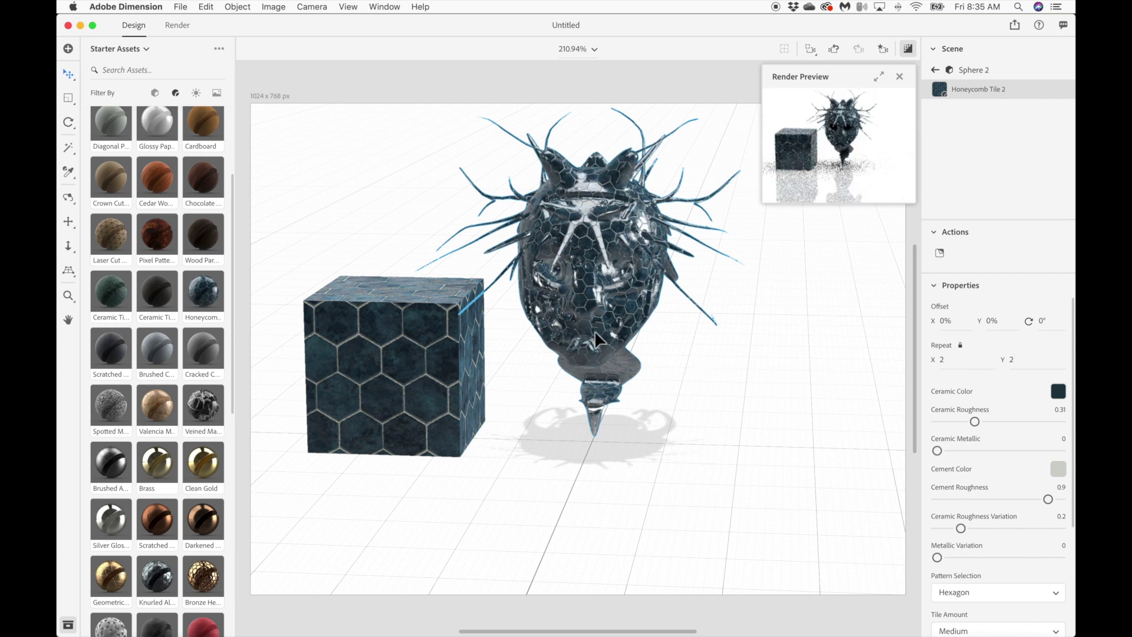
scroll(597, 337, up, 5)
right_drag(615, 341, 616, 309)
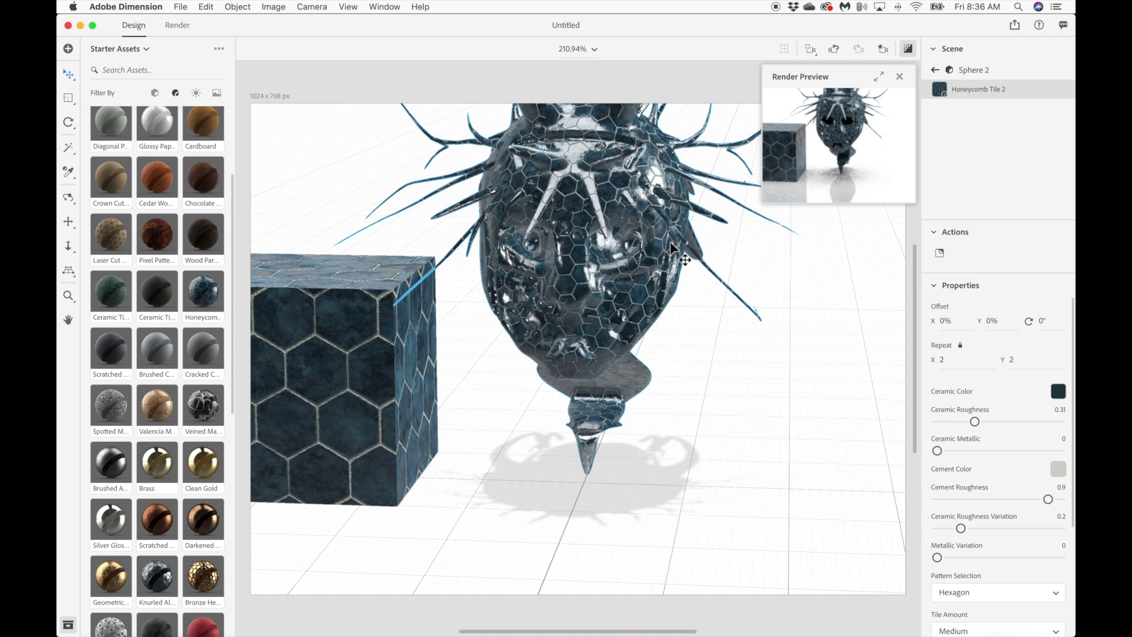
right_drag(678, 252, 672, 248)
scroll(672, 246, down, 5)
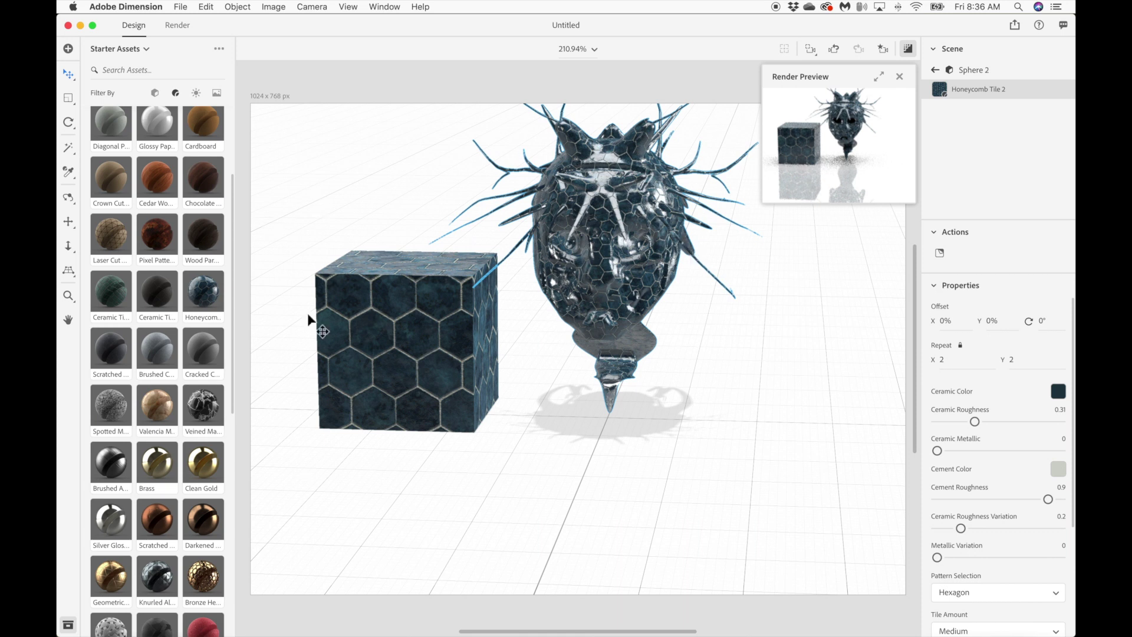
Step: Delete the cube and unhide the gold Sphere model
click(382, 337)
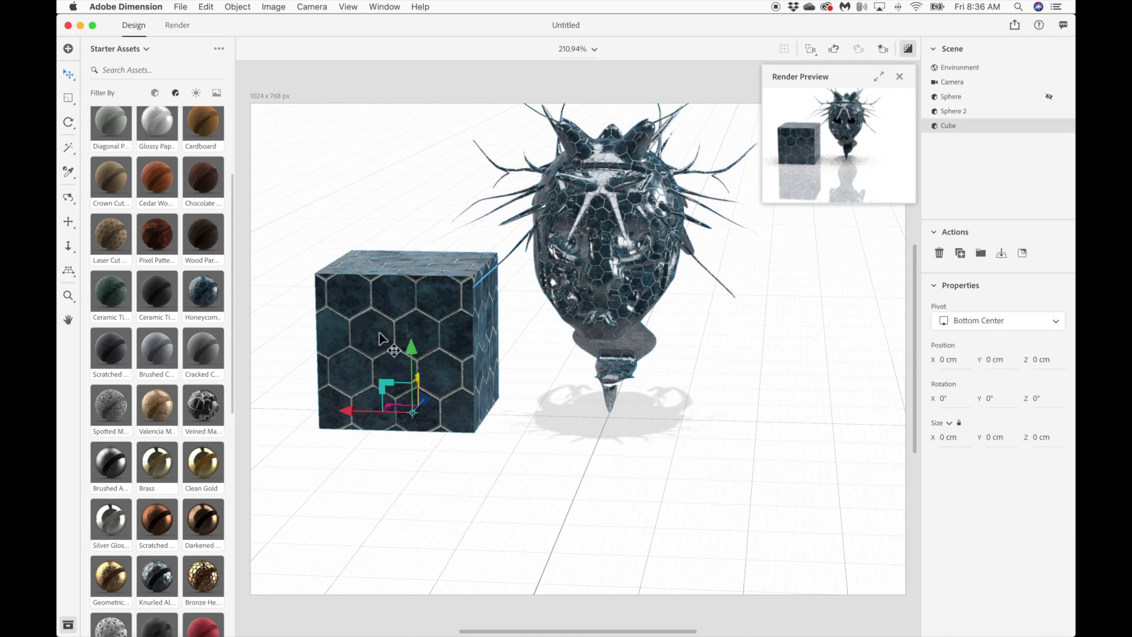
key(Delete)
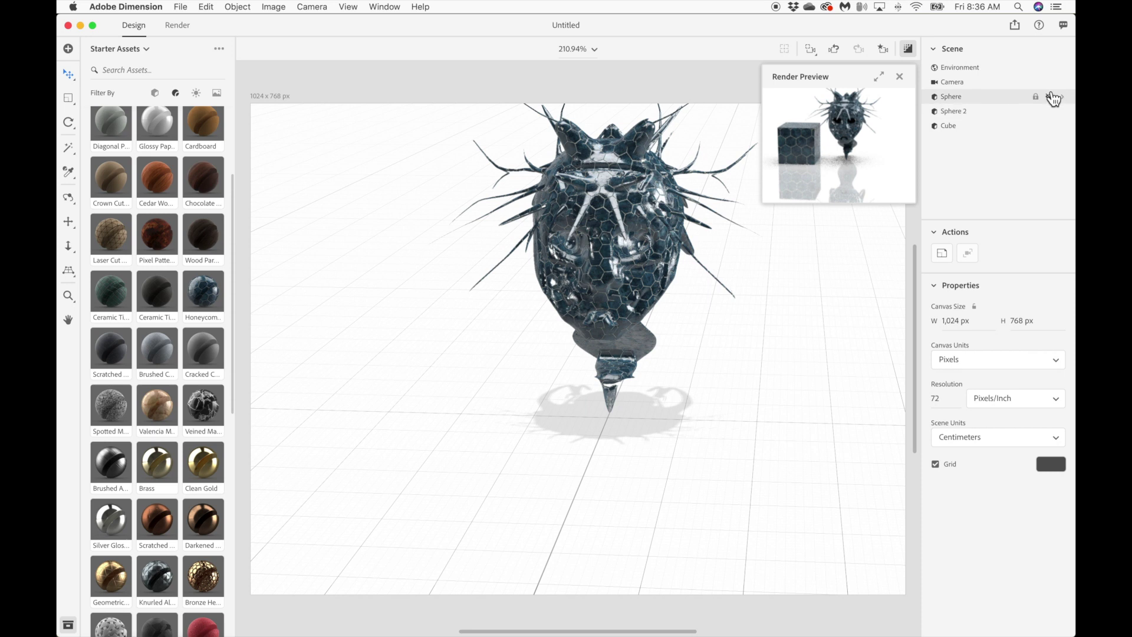
click(1053, 100)
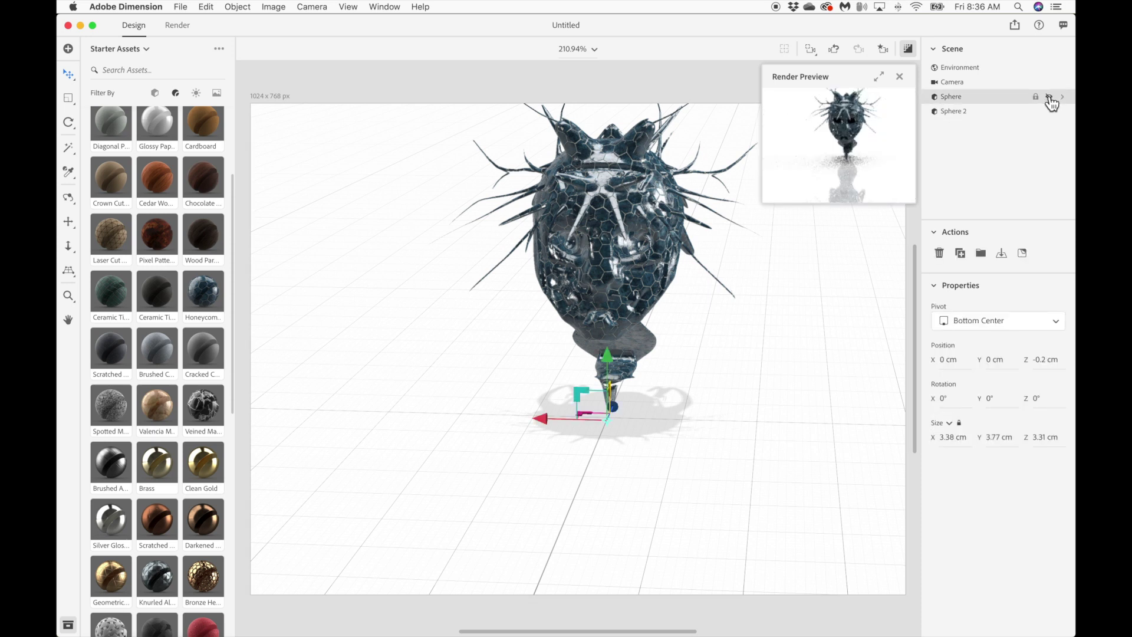
click(1049, 111)
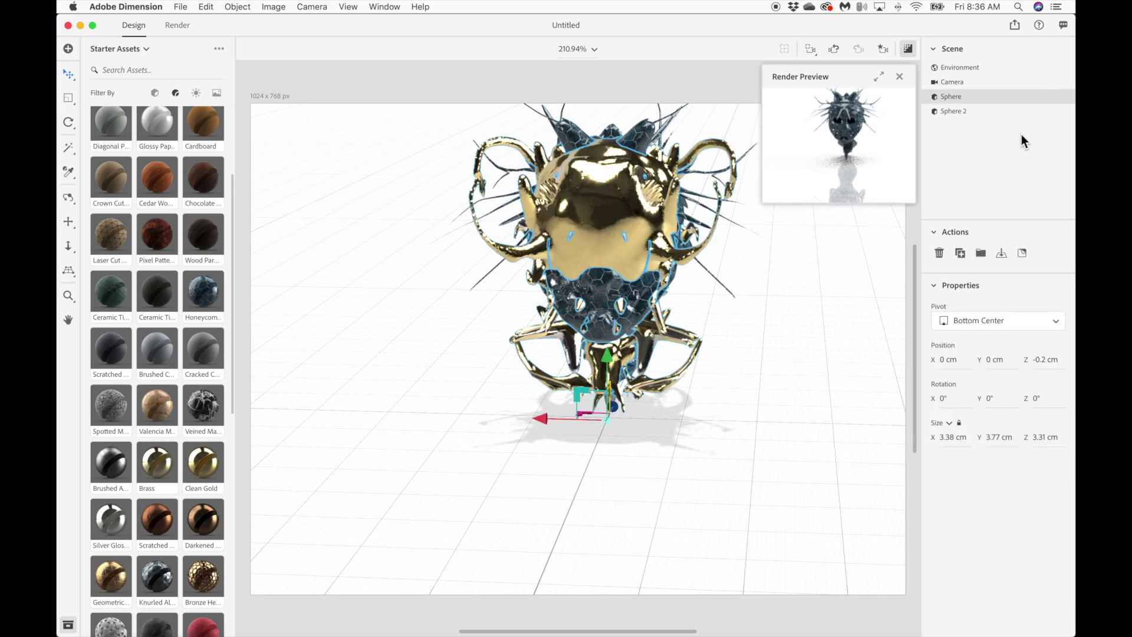
Step: Move the tiled Sphere 2 head along the X axis to about 2.5 cm, beside the gold head
click(993, 115)
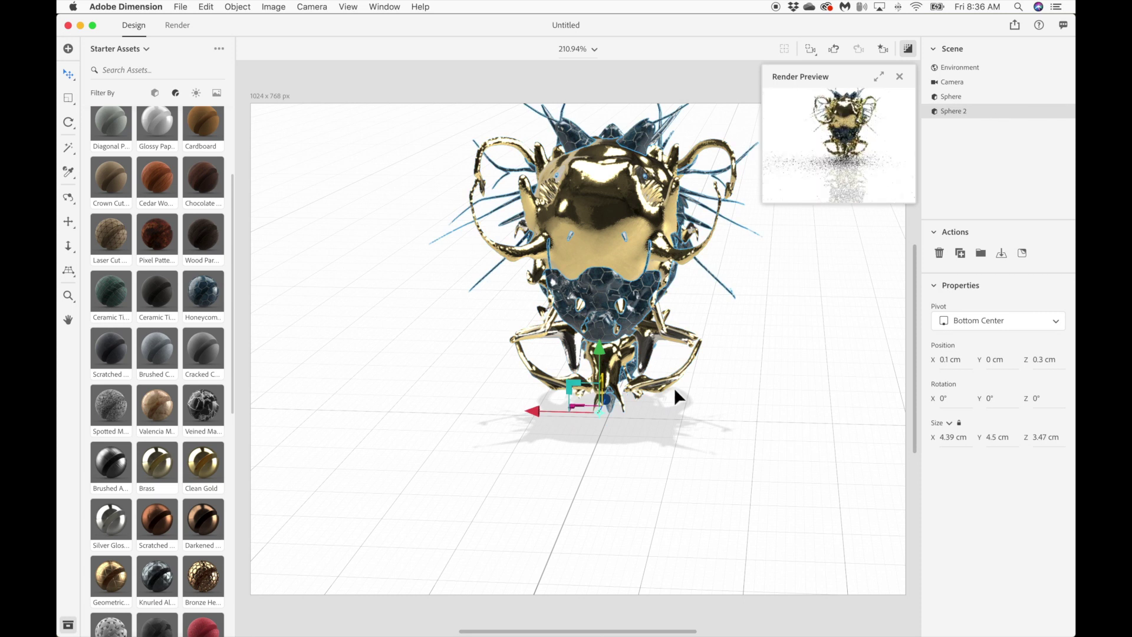
drag(529, 408, 361, 413)
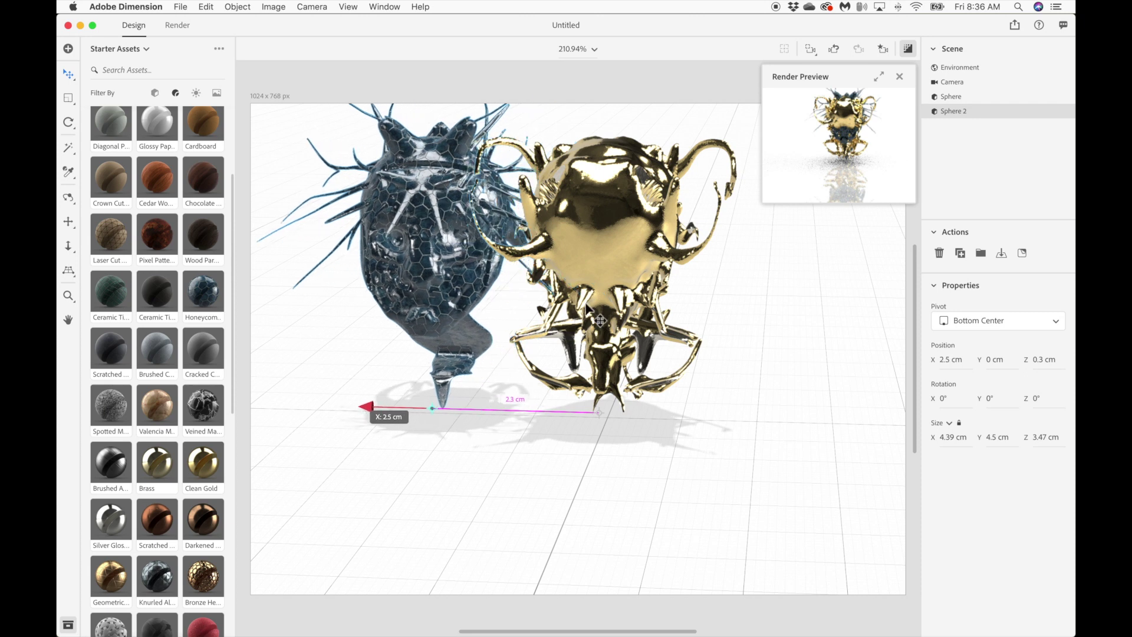
Step: Rotate the gold Sphere head about 173° around the Y axis so that its face points forward
click(652, 276)
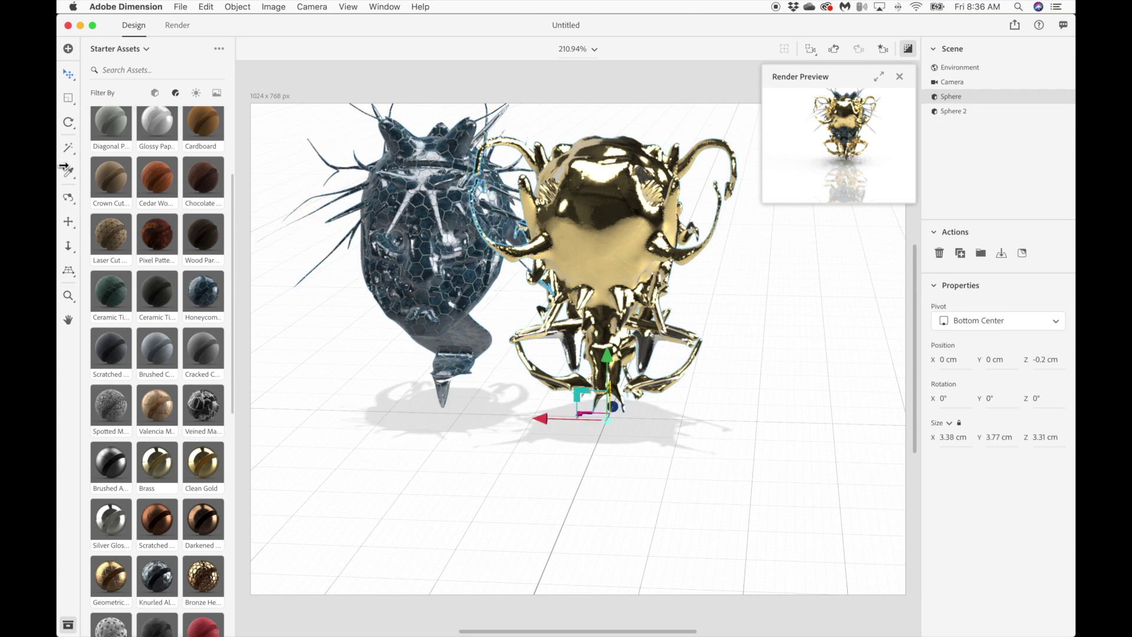
click(68, 122)
drag(640, 434, 430, 399)
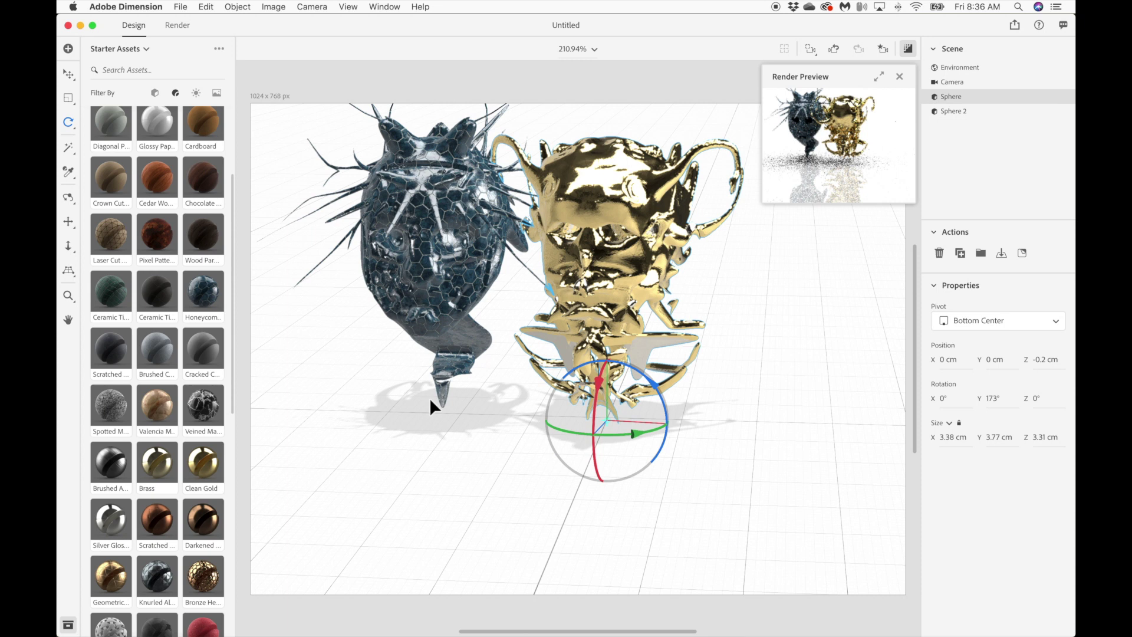
Step: Shift the tiled head slightly closer to the gold head, frame both heads and check them in the enlarged render preview
click(411, 328)
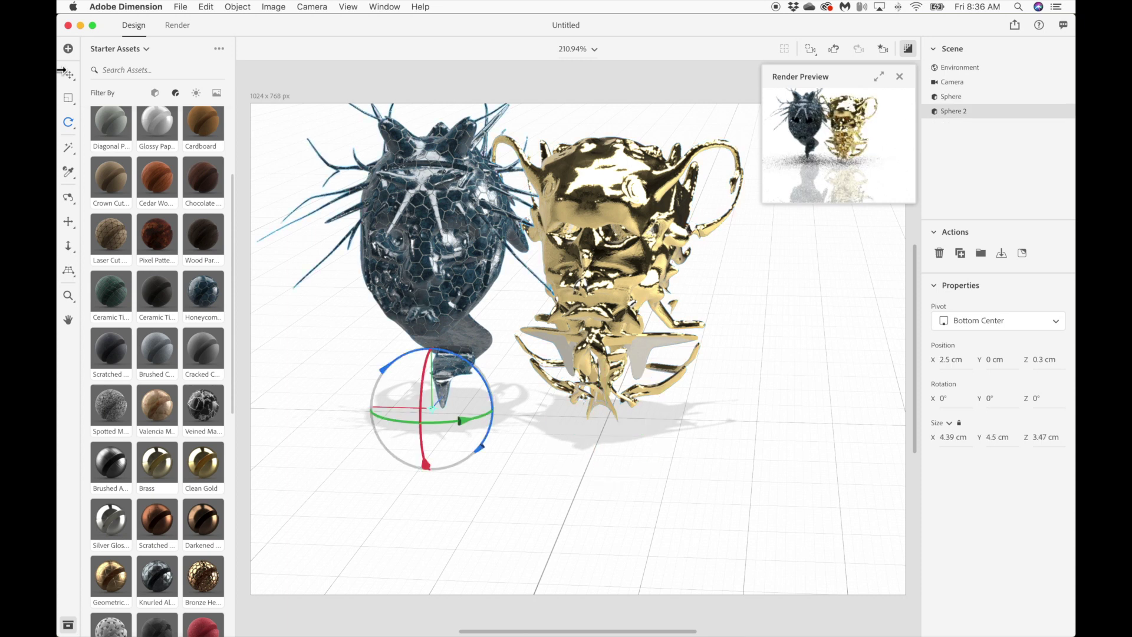
click(68, 73)
drag(374, 405, 388, 405)
click(879, 76)
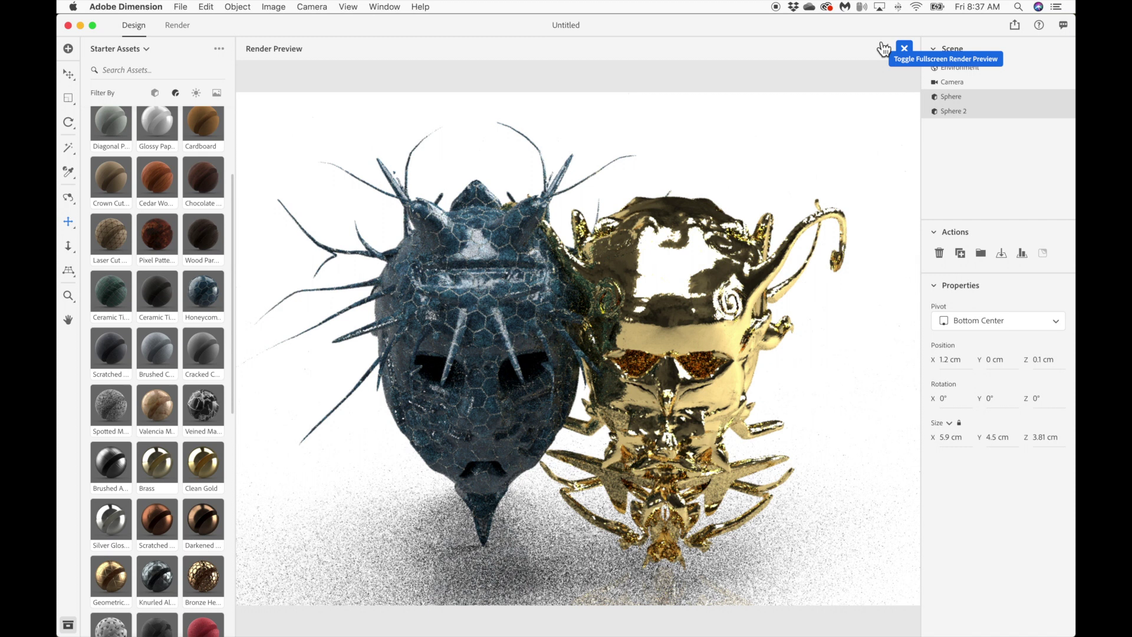
click(884, 49)
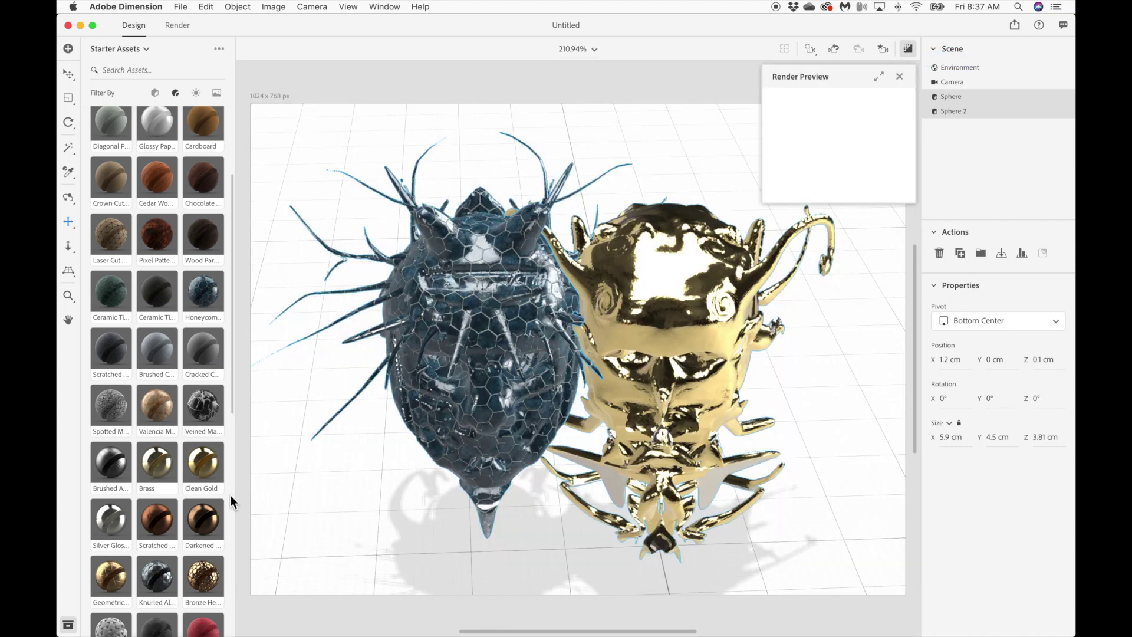
Step: Apply the Clean Gold material to both selected sphere heads
click(198, 469)
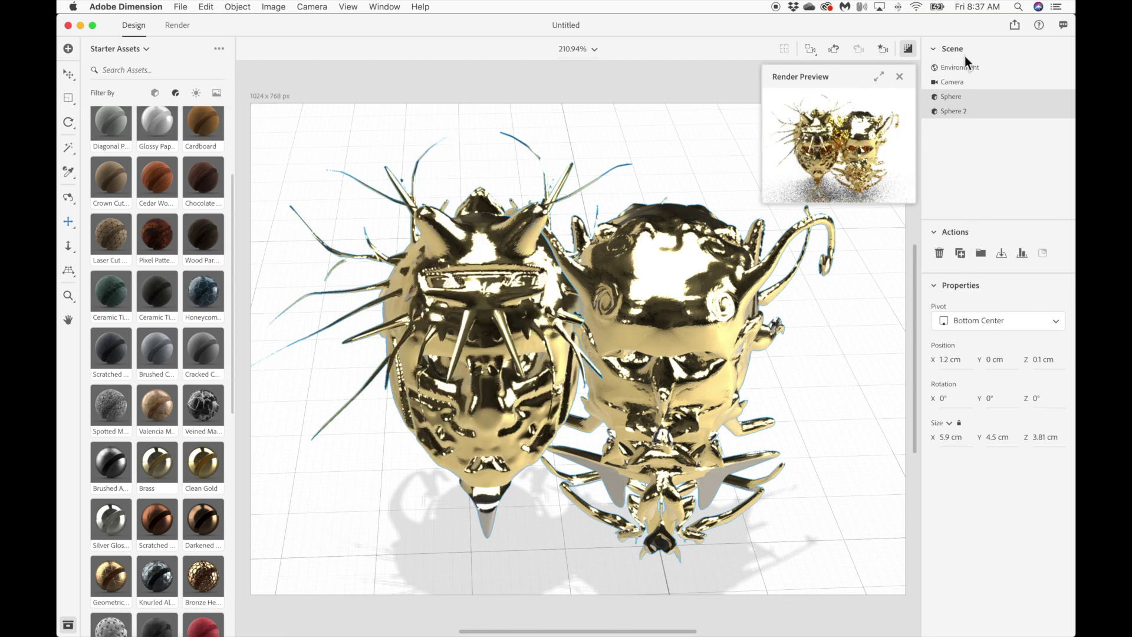
Step: Enable the camera's focus and place its focus point where the two heads meet, at the horned head's inner brow
click(952, 83)
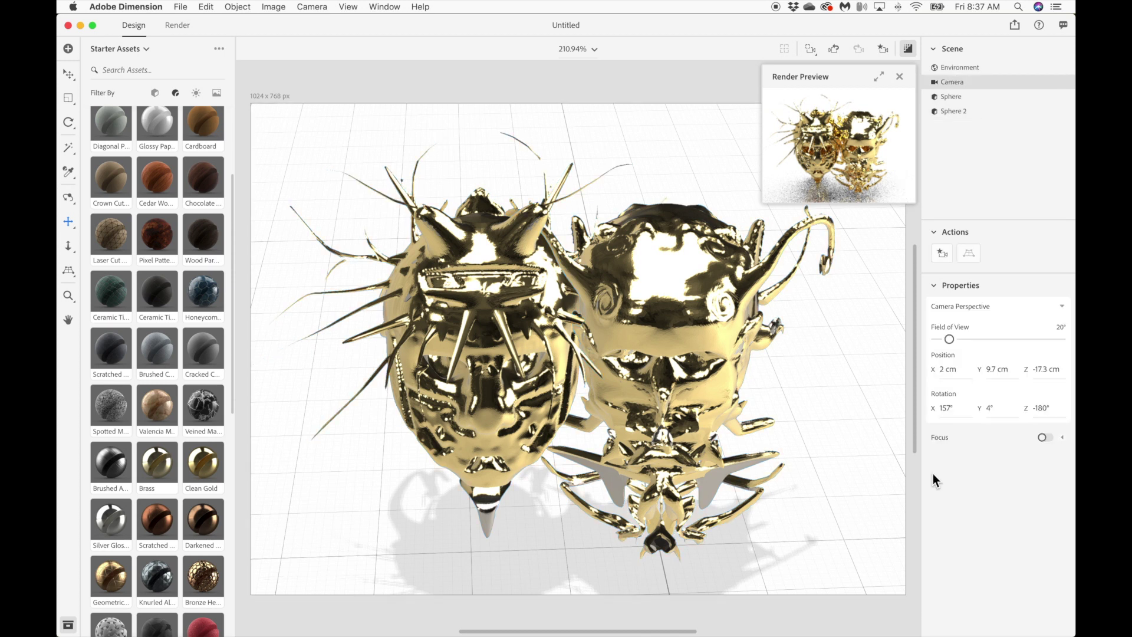
click(1045, 437)
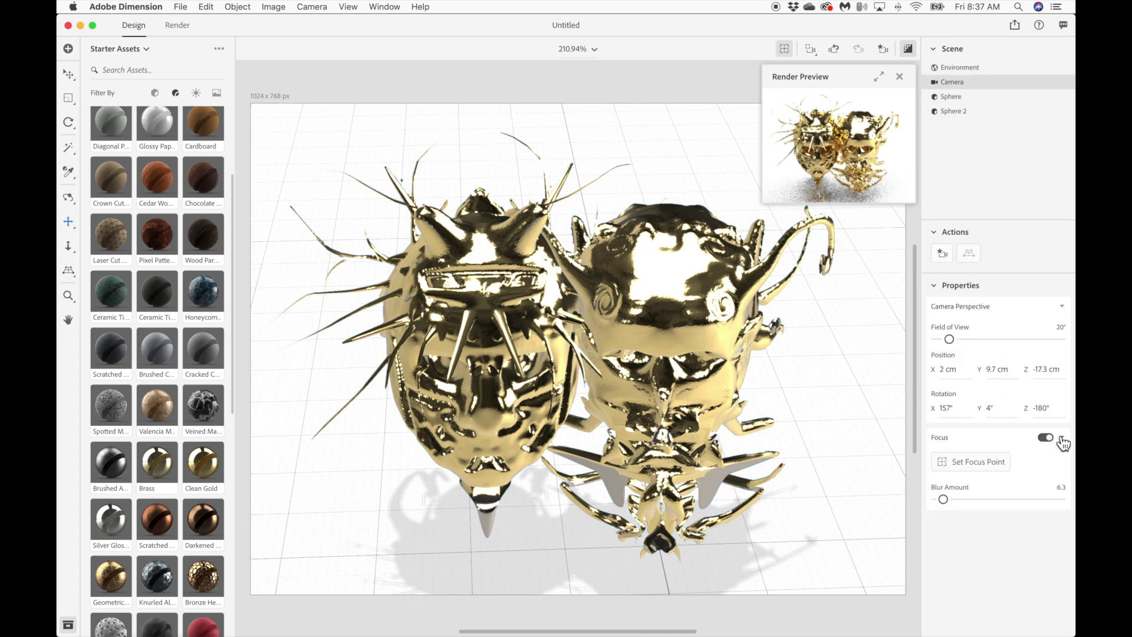
click(947, 465)
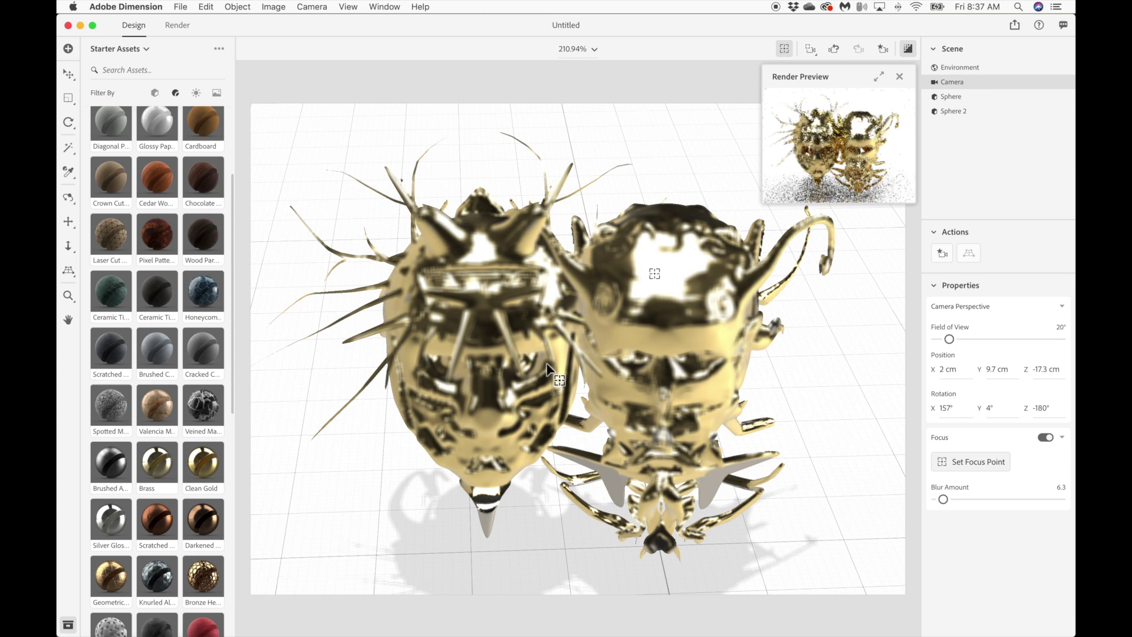
click(962, 465)
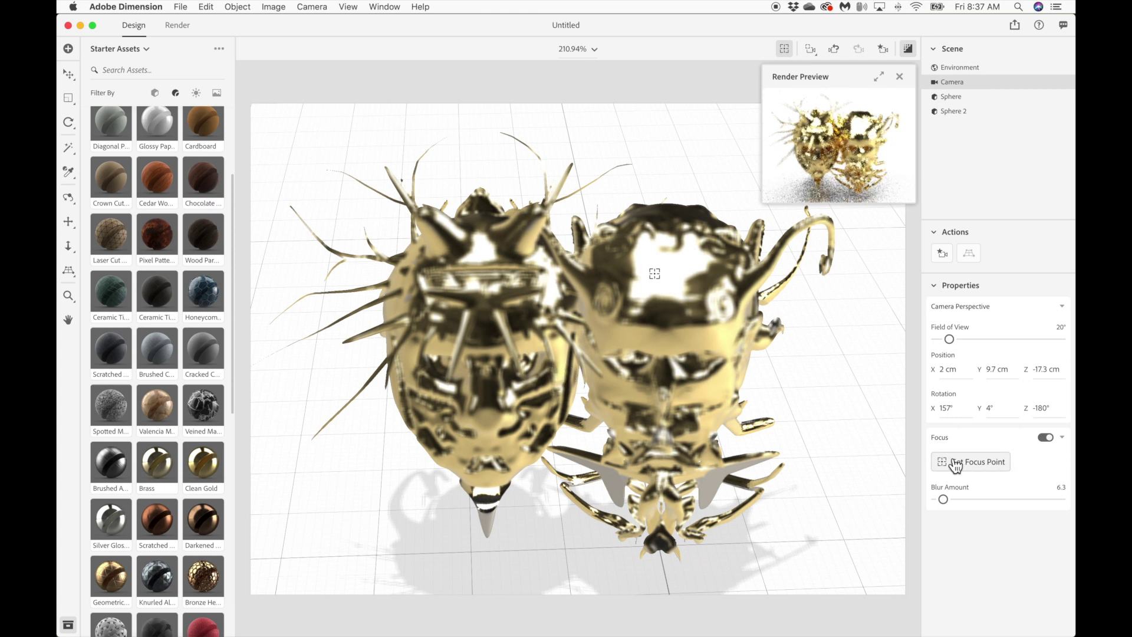
click(597, 357)
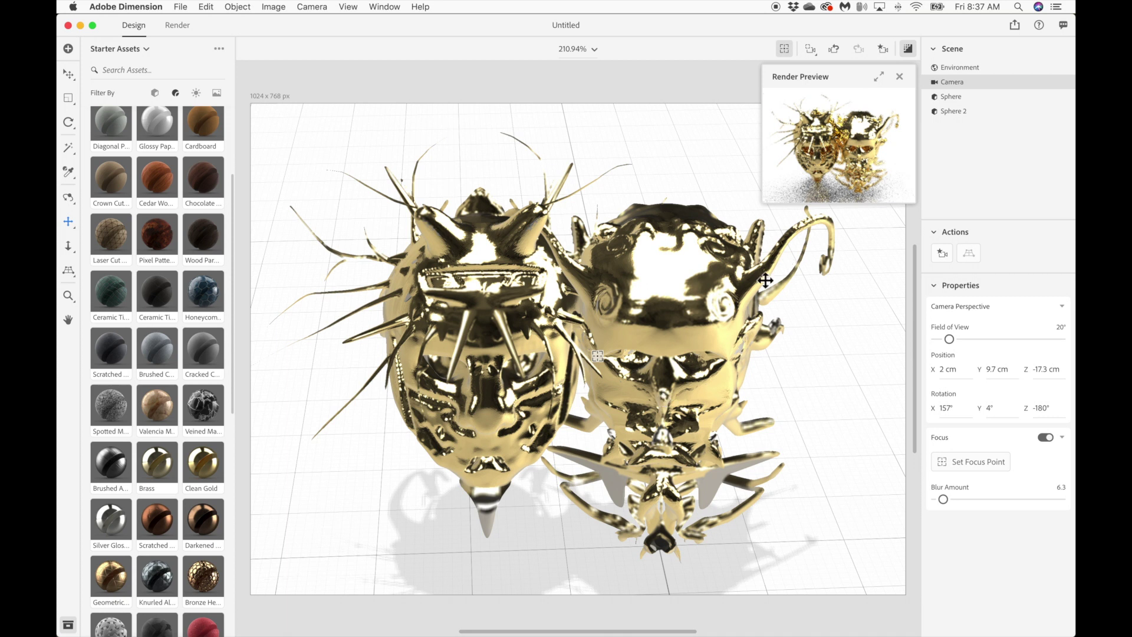
Step: Enlarge the render preview and compare camera blur amounts of 0 and 100, ending at 0
click(877, 77)
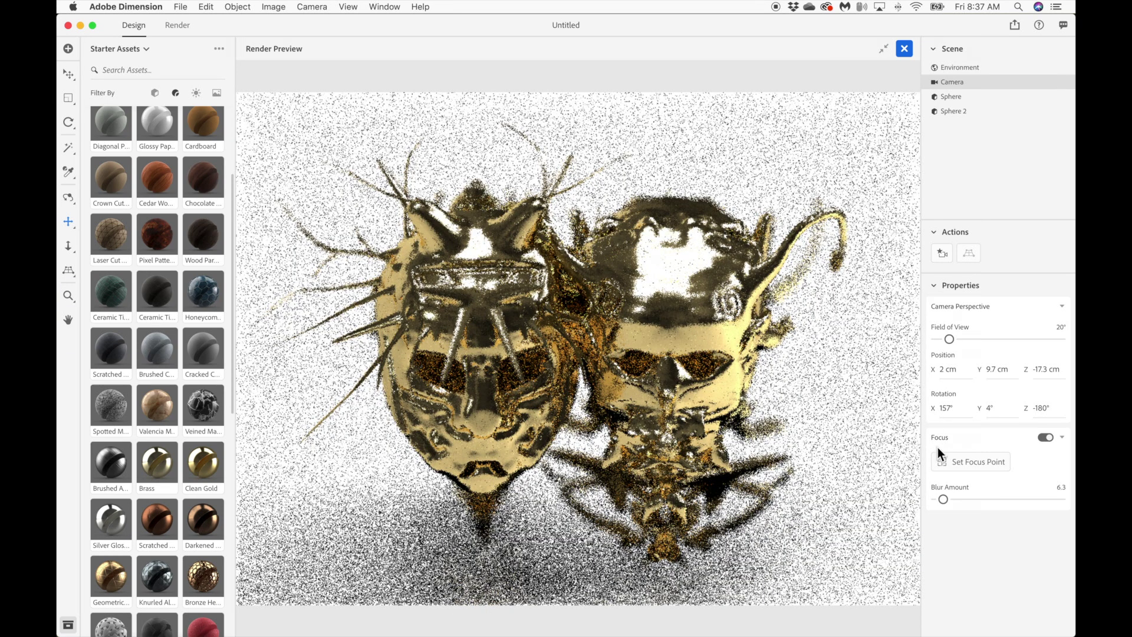
drag(943, 499, 880, 504)
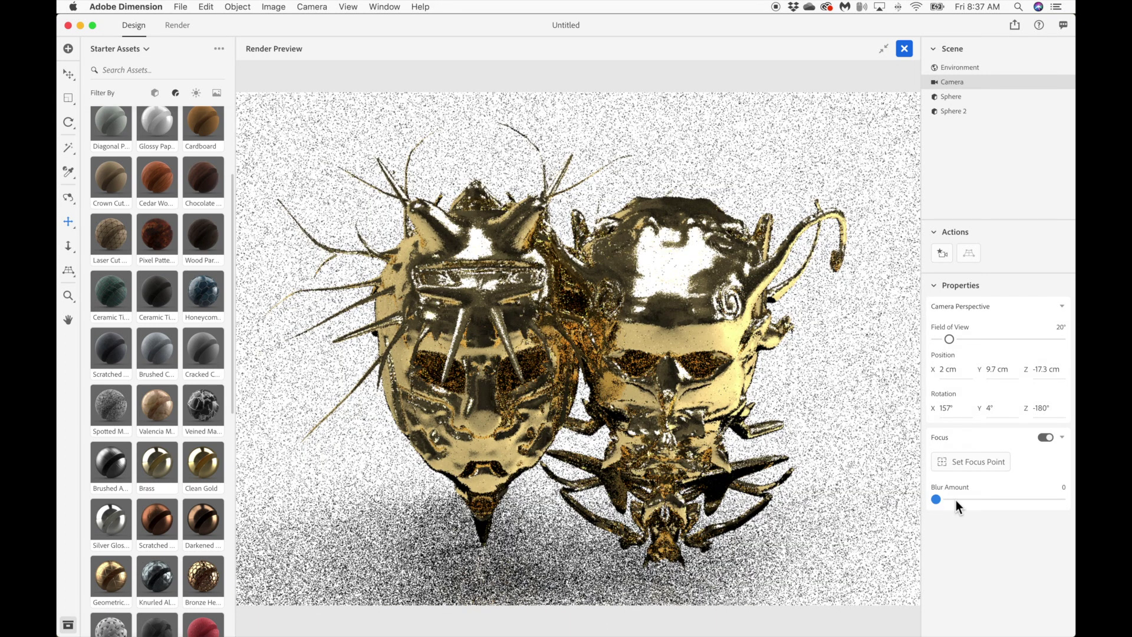
mouse_move(1070, 504)
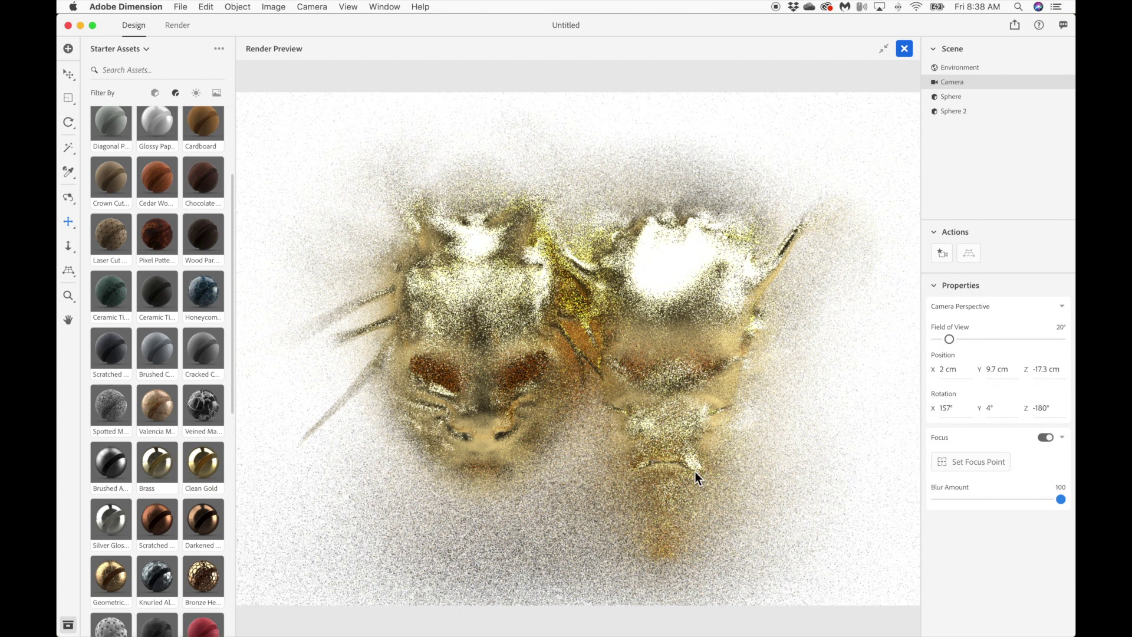
drag(983, 499, 878, 498)
Step: Widen the camera's field of view to 139° and frame both heads
click(1014, 339)
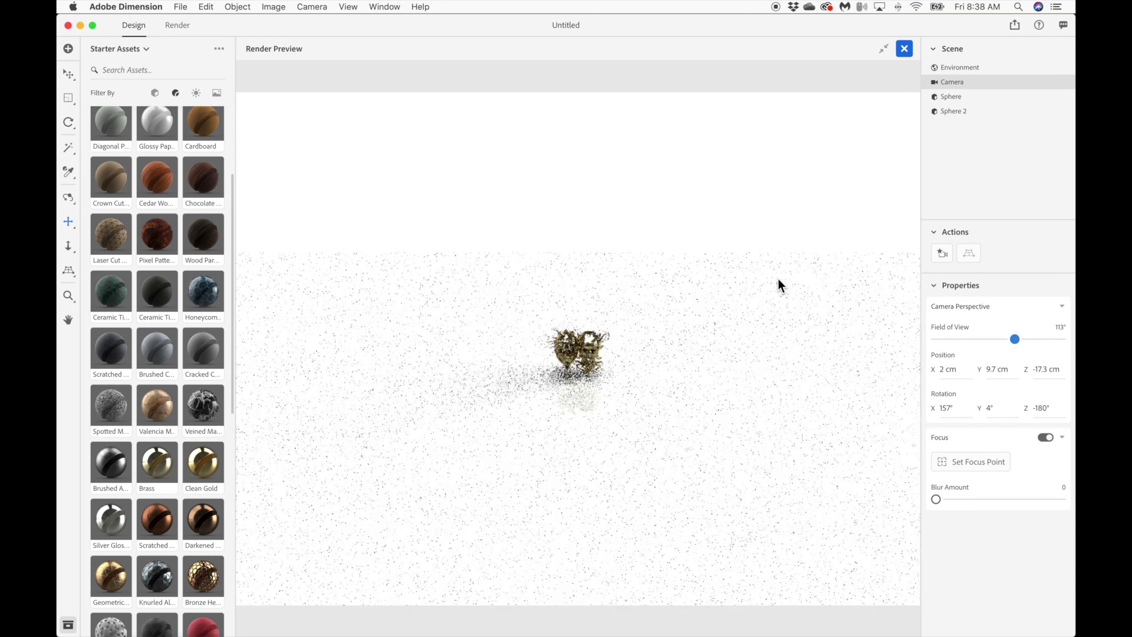
click(1033, 336)
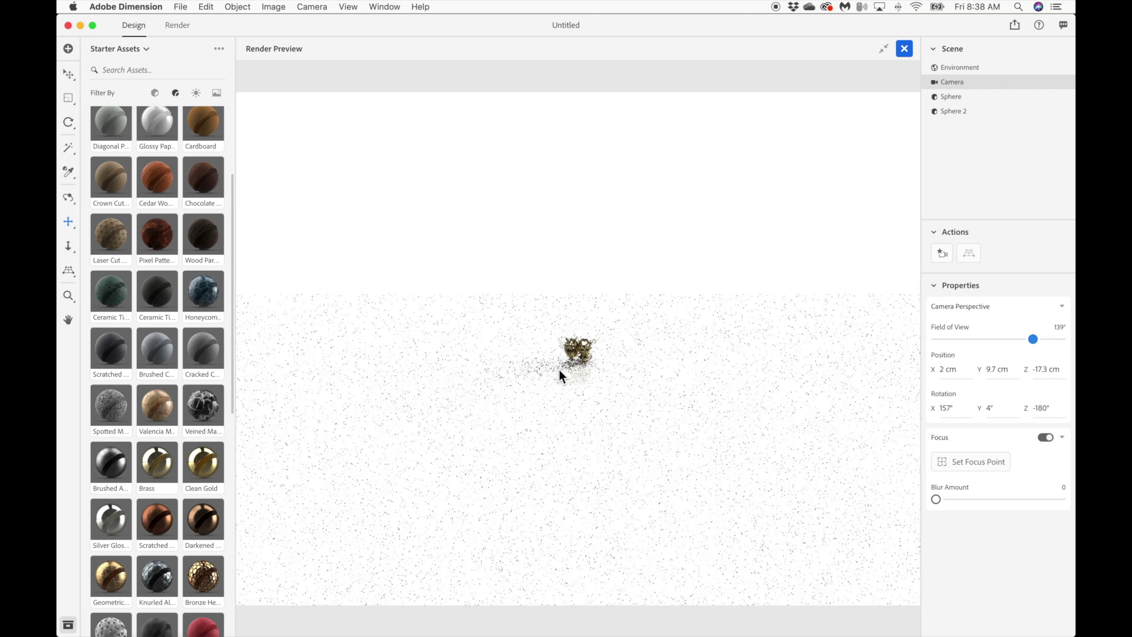
key(f)
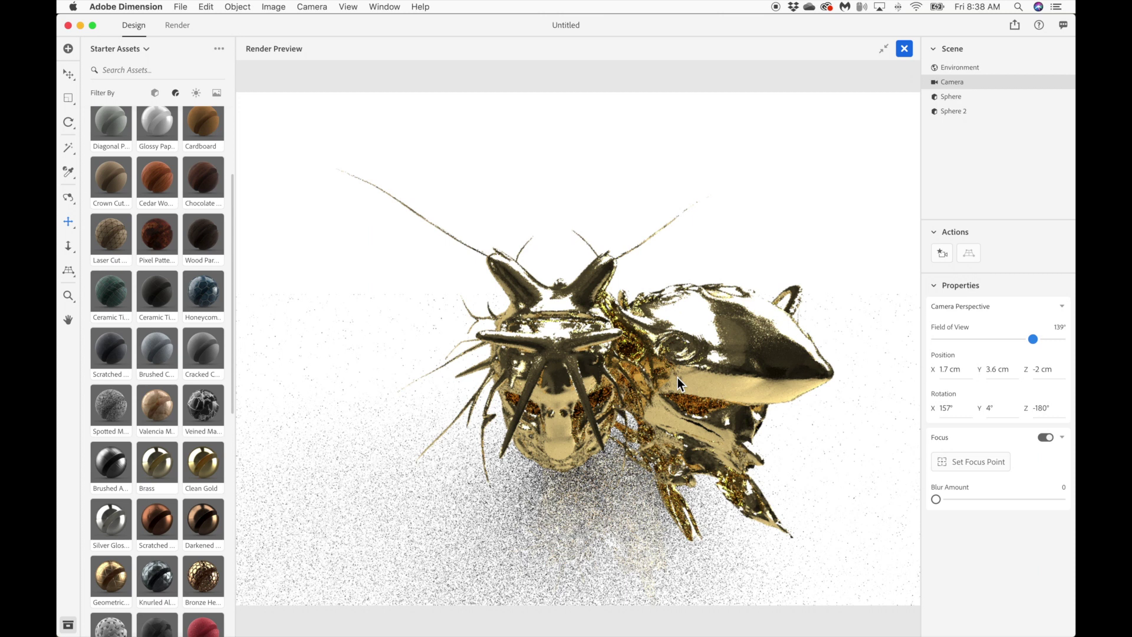
Step: Recompose the camera in the canvas as a low, distorted close-up of both faces at about X 1.1, Y 2.6, Z -1.8 cm
click(884, 49)
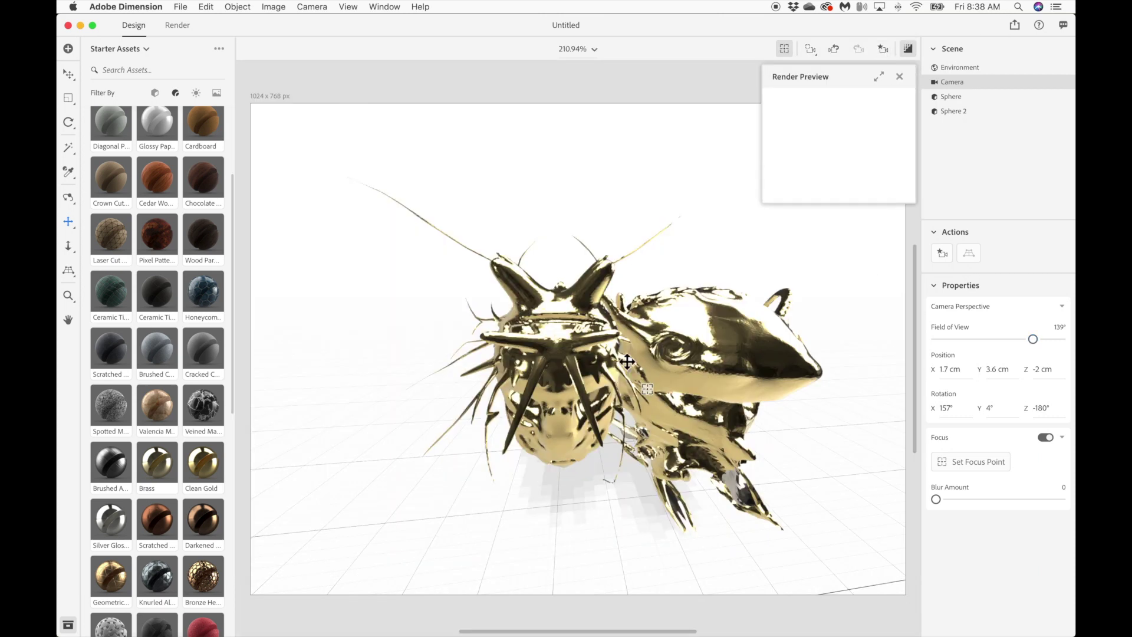
scroll(627, 363, up, 10)
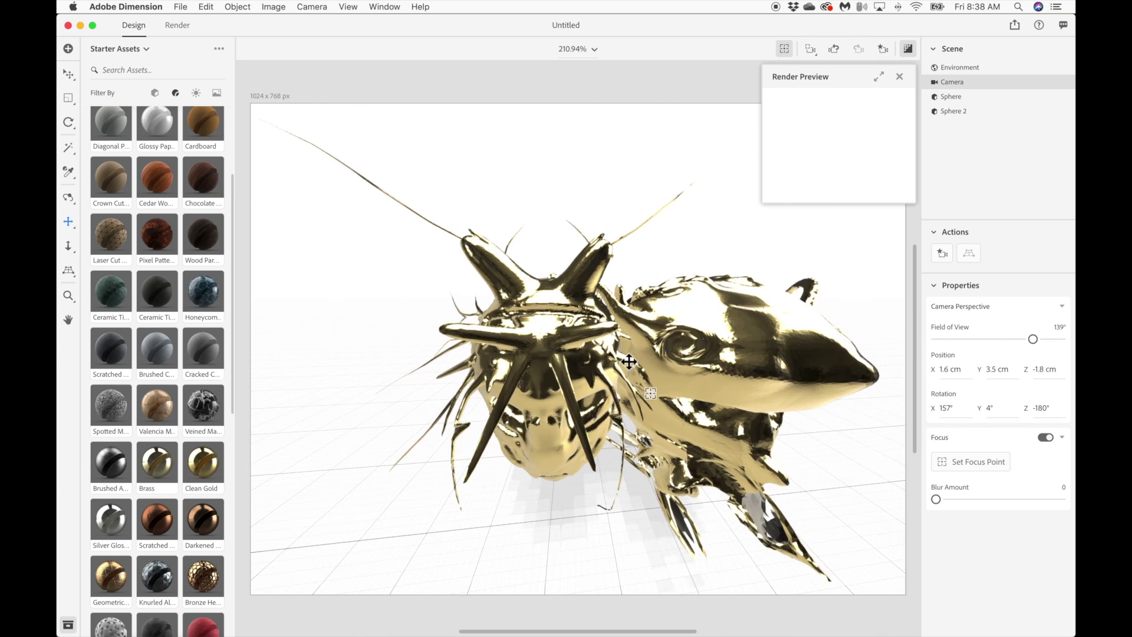
drag(633, 360, 603, 357)
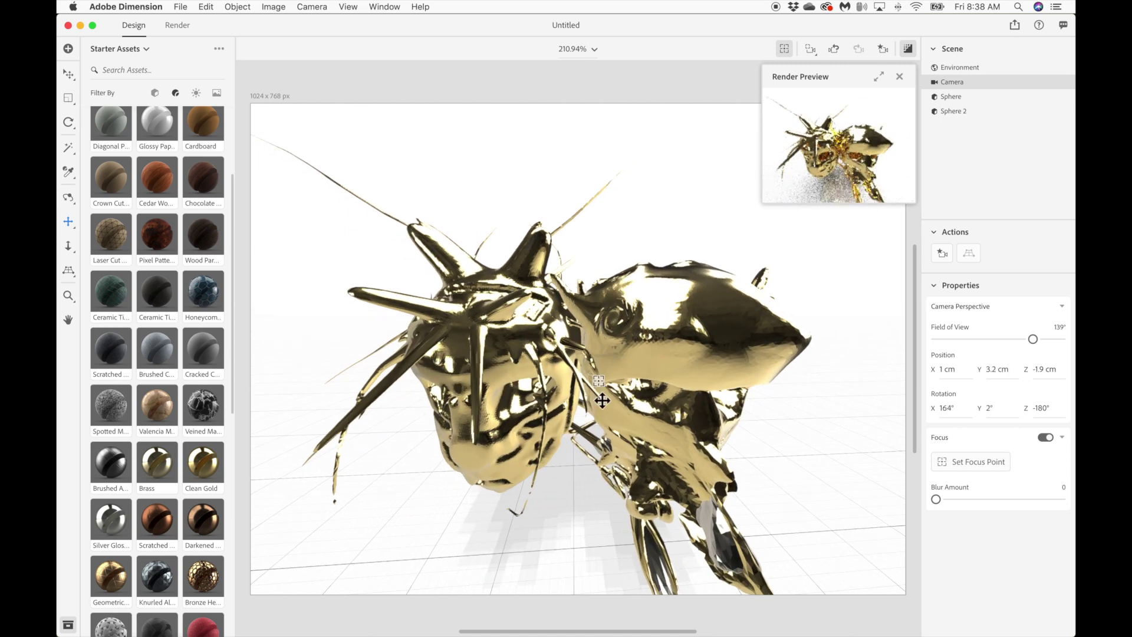
drag(602, 383, 605, 358)
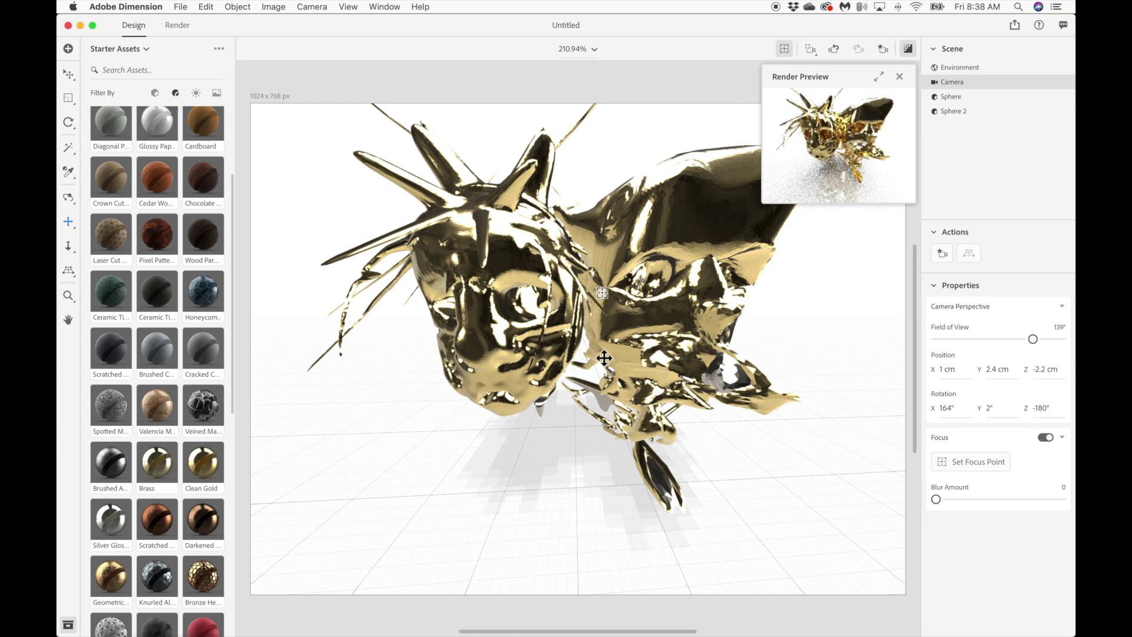
scroll(605, 358, up, 6)
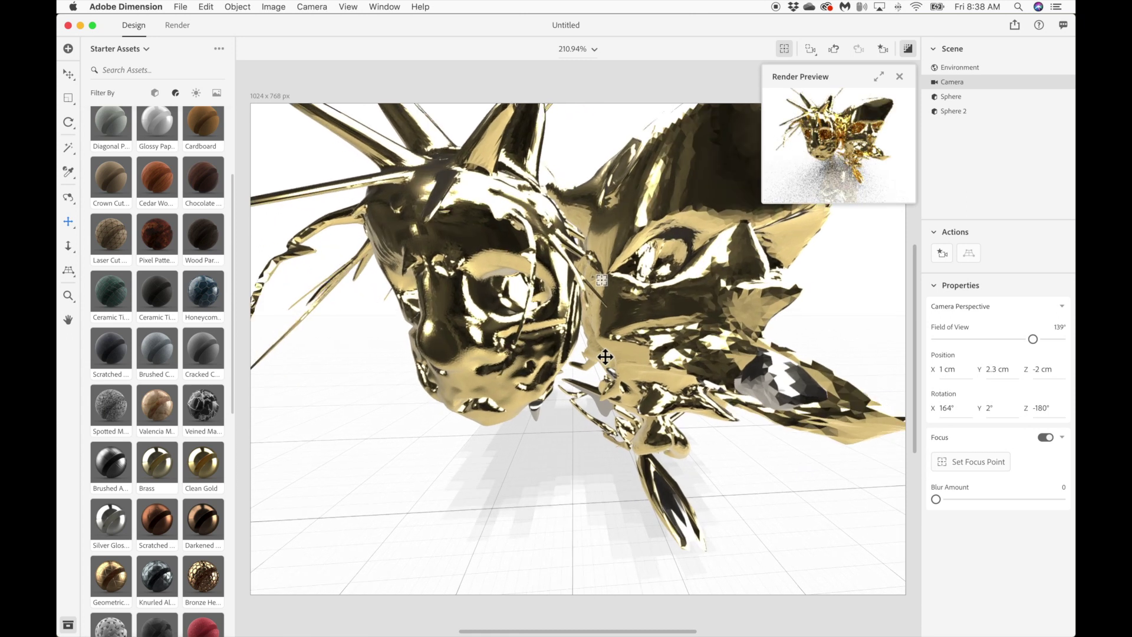
scroll(605, 357, up, 1)
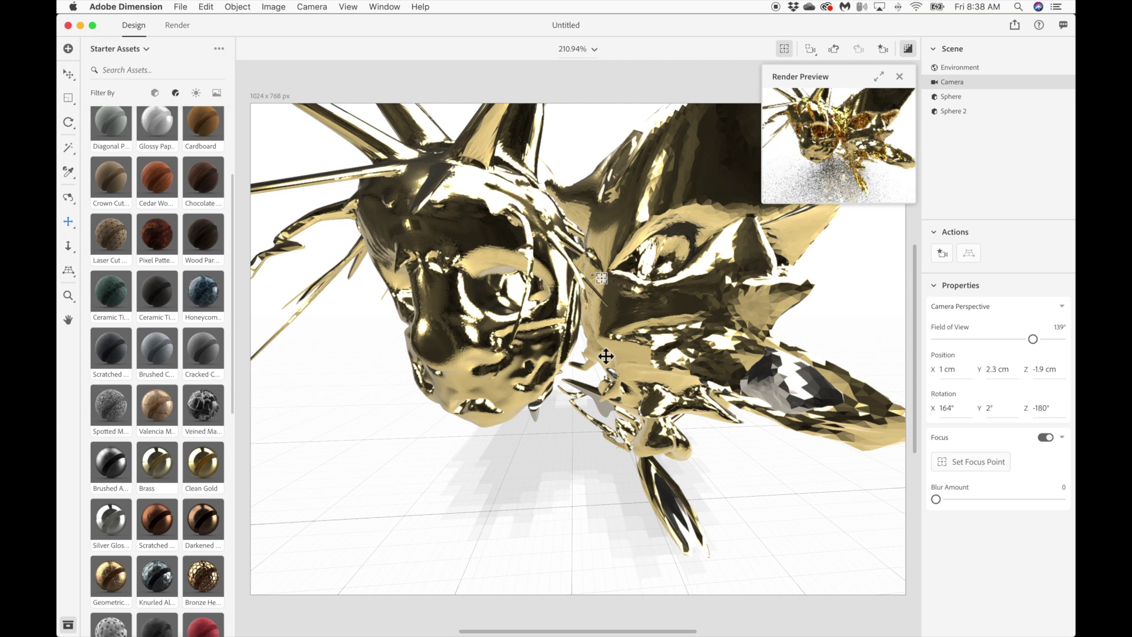
drag(627, 350, 647, 356)
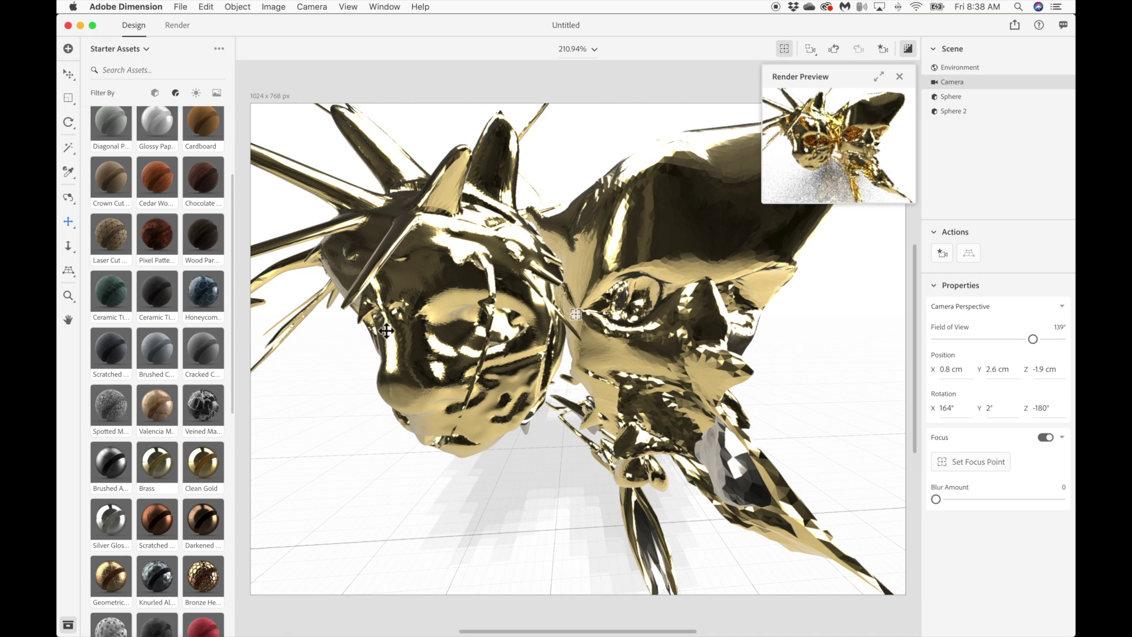
right_drag(386, 331, 434, 335)
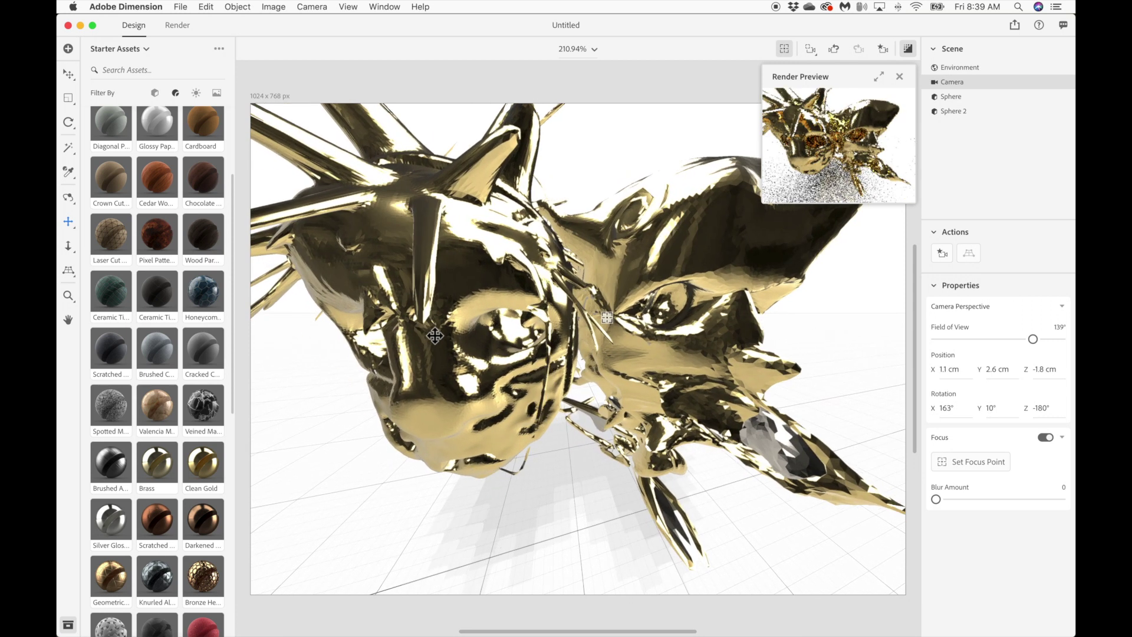
Step: Raise the camera's blur amount to 47.6 while checking it in the enlarged render preview
click(879, 77)
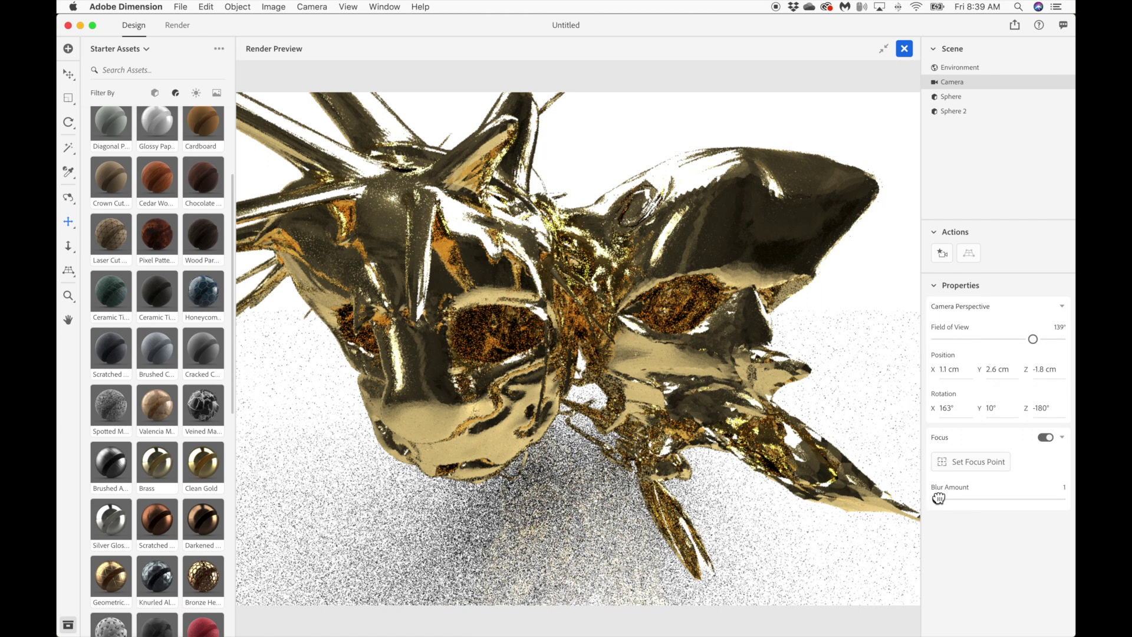
drag(938, 498, 942, 500)
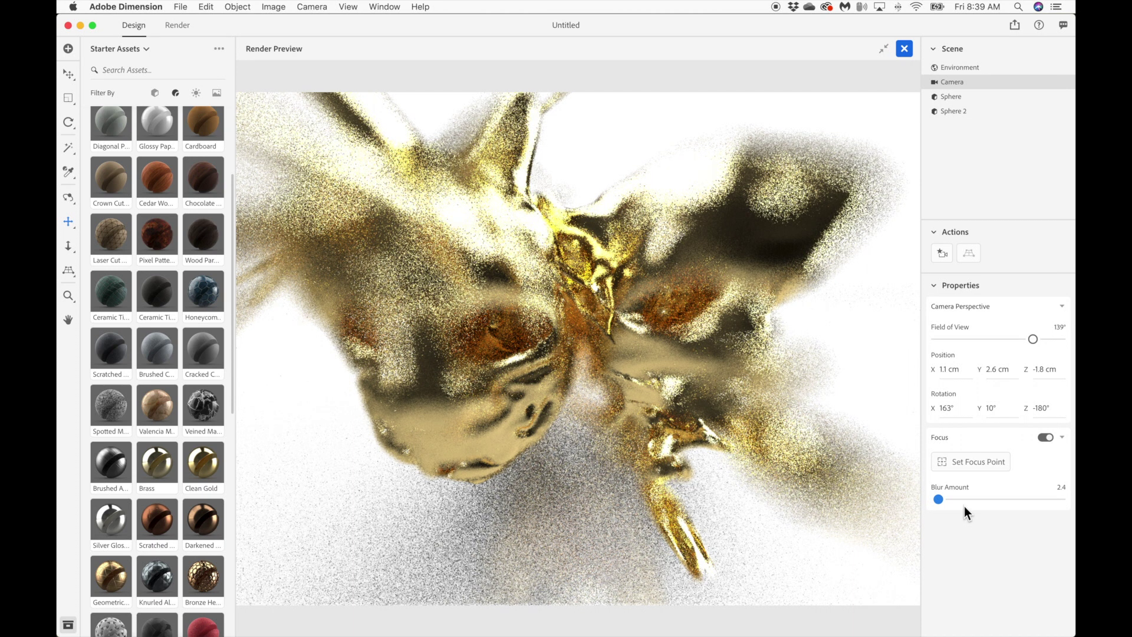
click(996, 496)
Step: Try several focus points across the two faces, settle on the curled-horn head's brow beside its eye, and enlarge the render preview
click(883, 49)
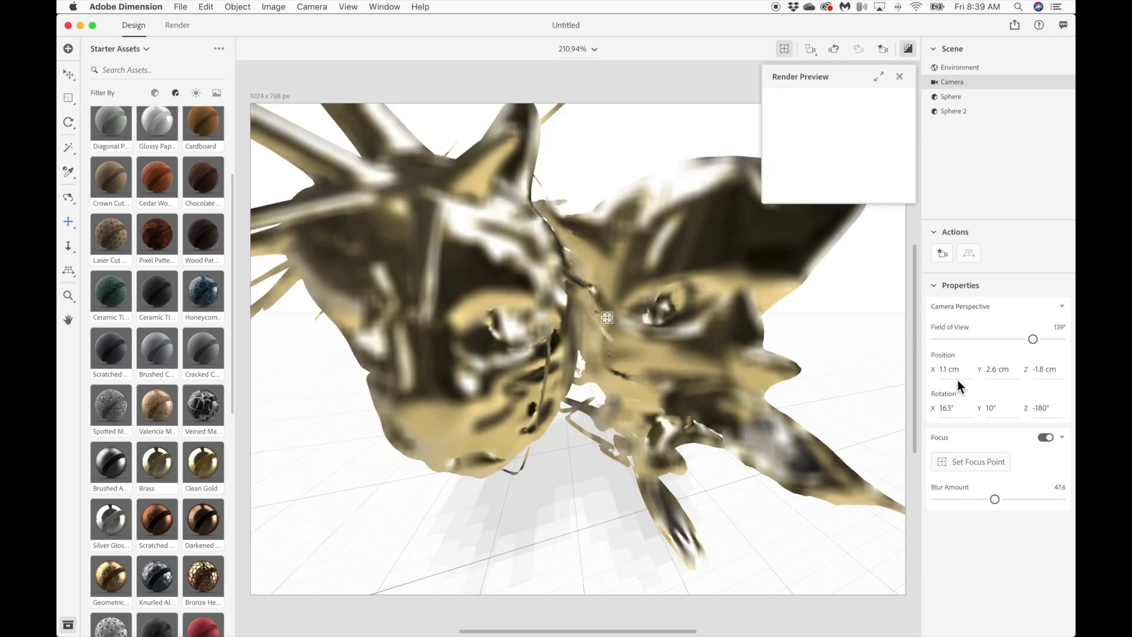
click(965, 462)
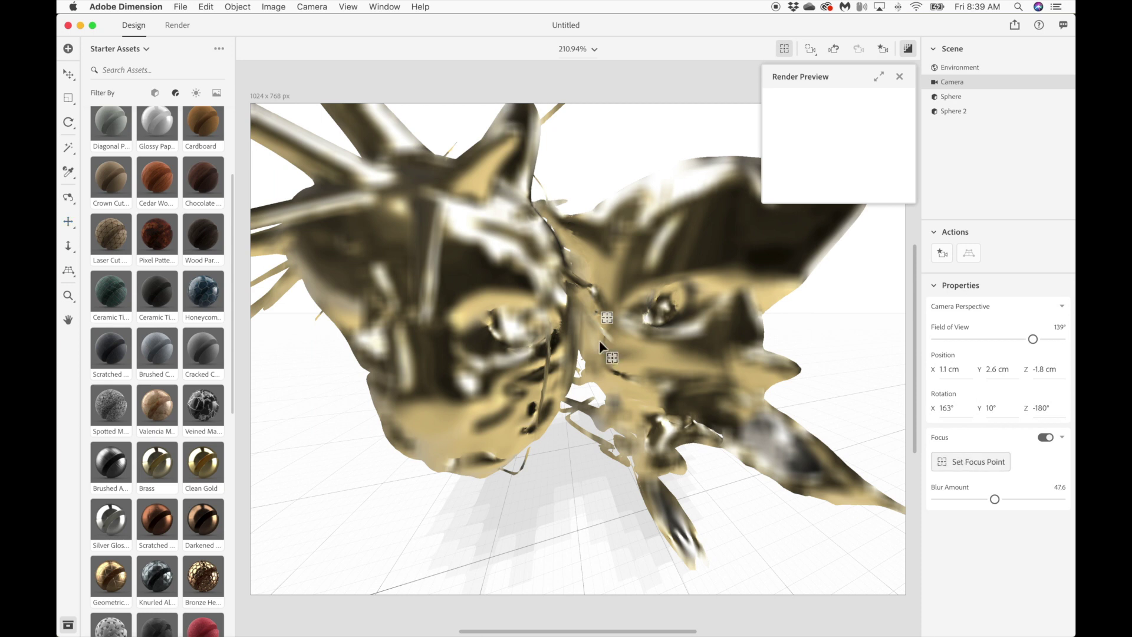
click(552, 311)
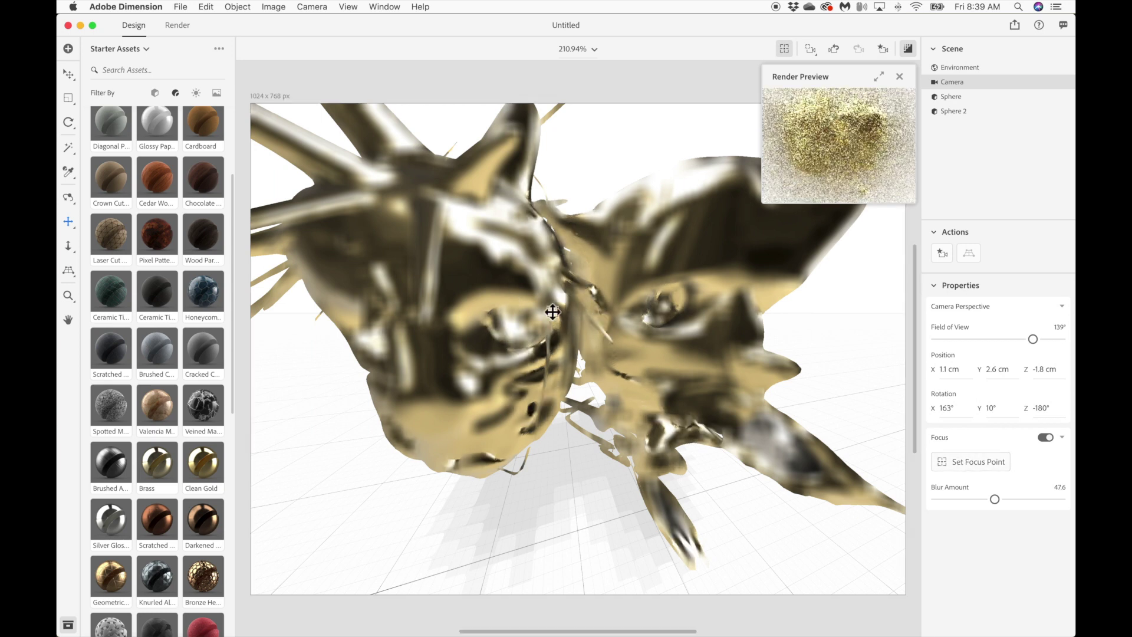
click(979, 466)
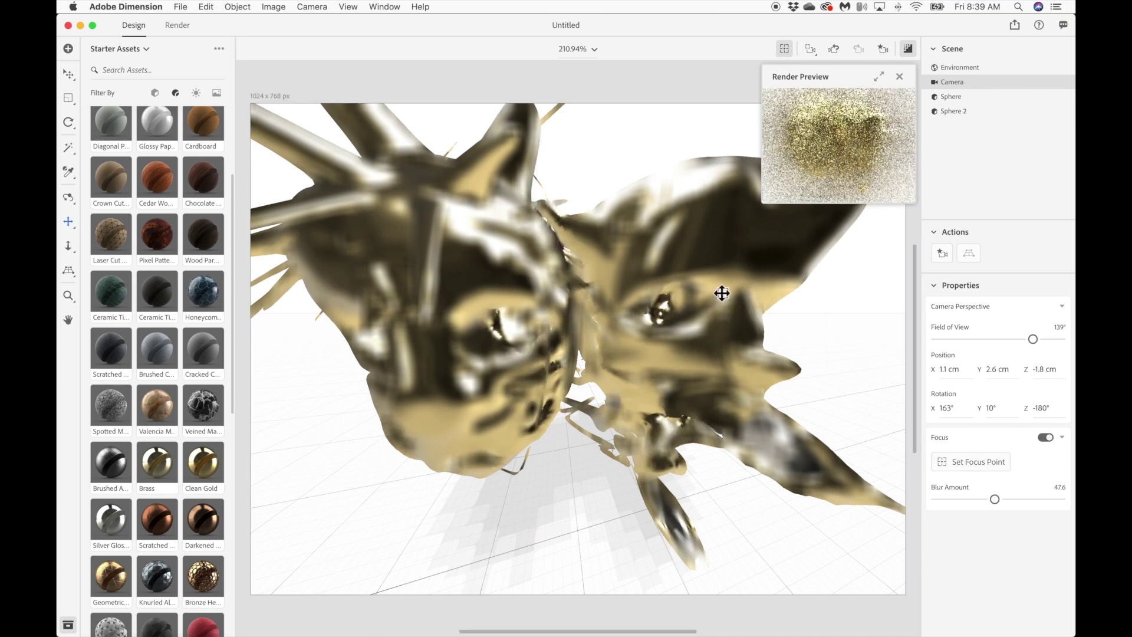
click(979, 462)
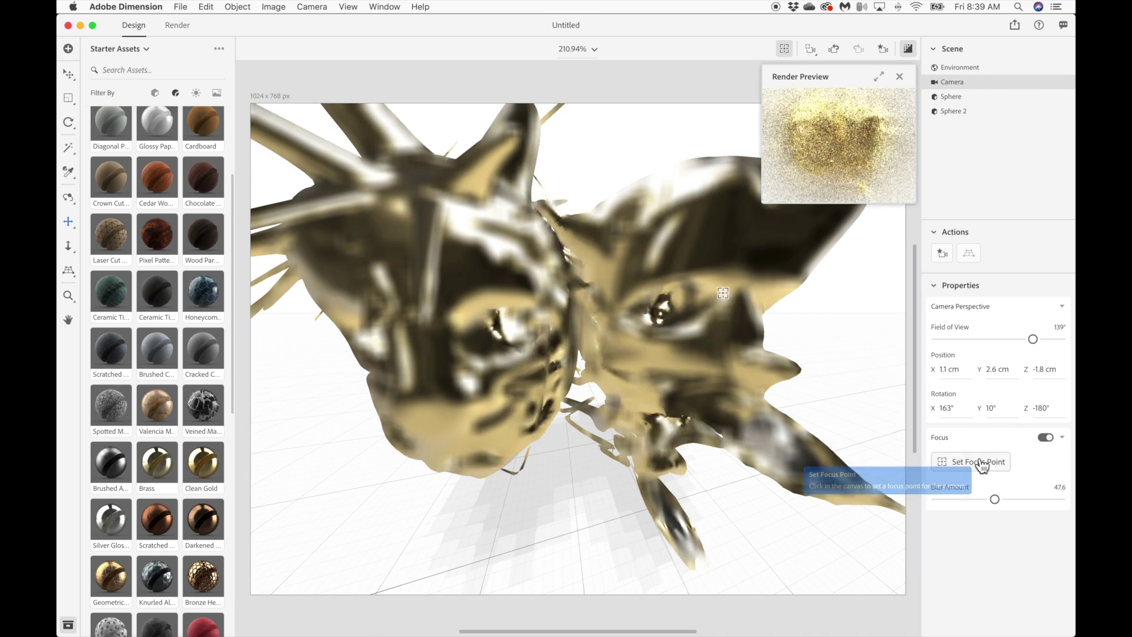
click(741, 290)
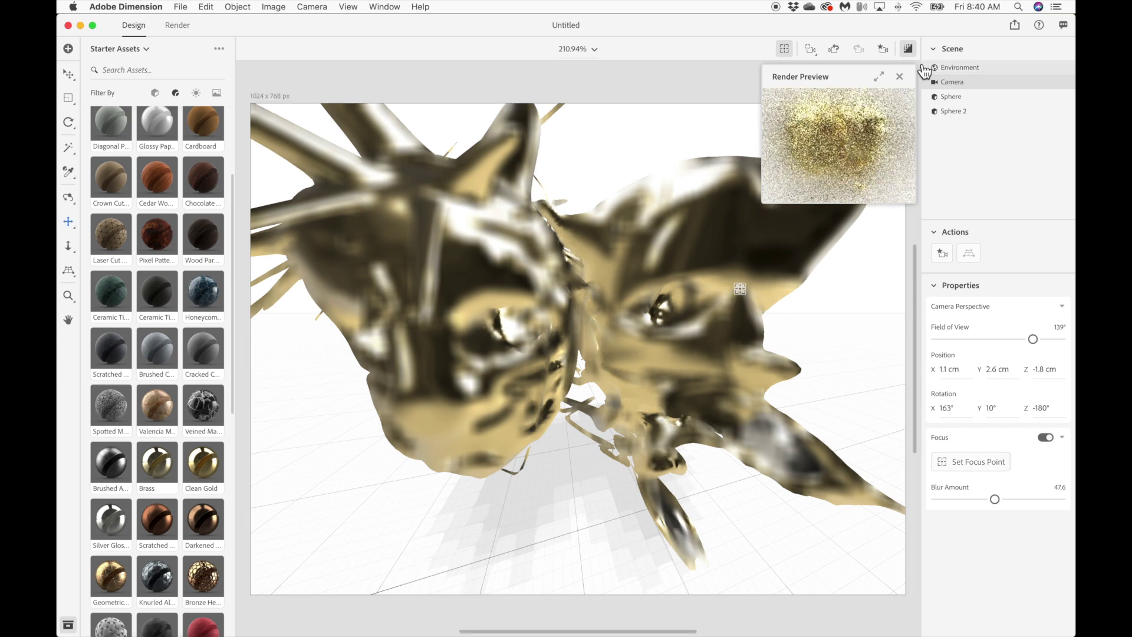
click(878, 76)
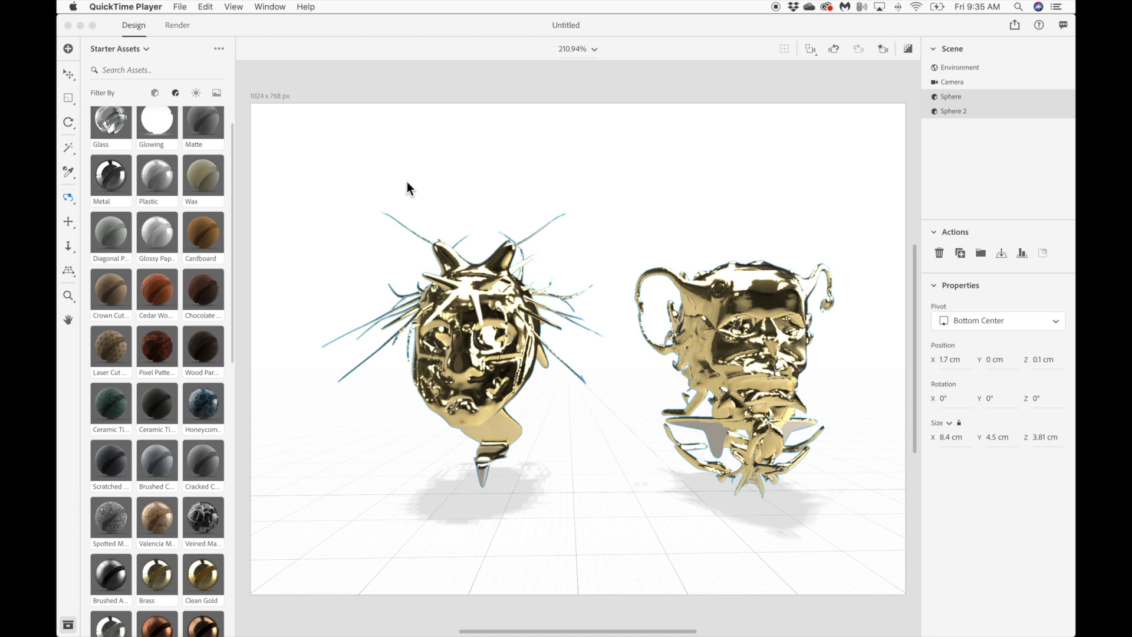
Step: Orbit the camera around the two separated gold heads to view them from the side
mouse_move(628, 363)
mouse_down()
mouse_move(554, 395)
mouse_move(644, 442)
mouse_move(731, 434)
mouse_move(728, 375)
mouse_move(693, 366)
mouse_move(620, 385)
mouse_up()
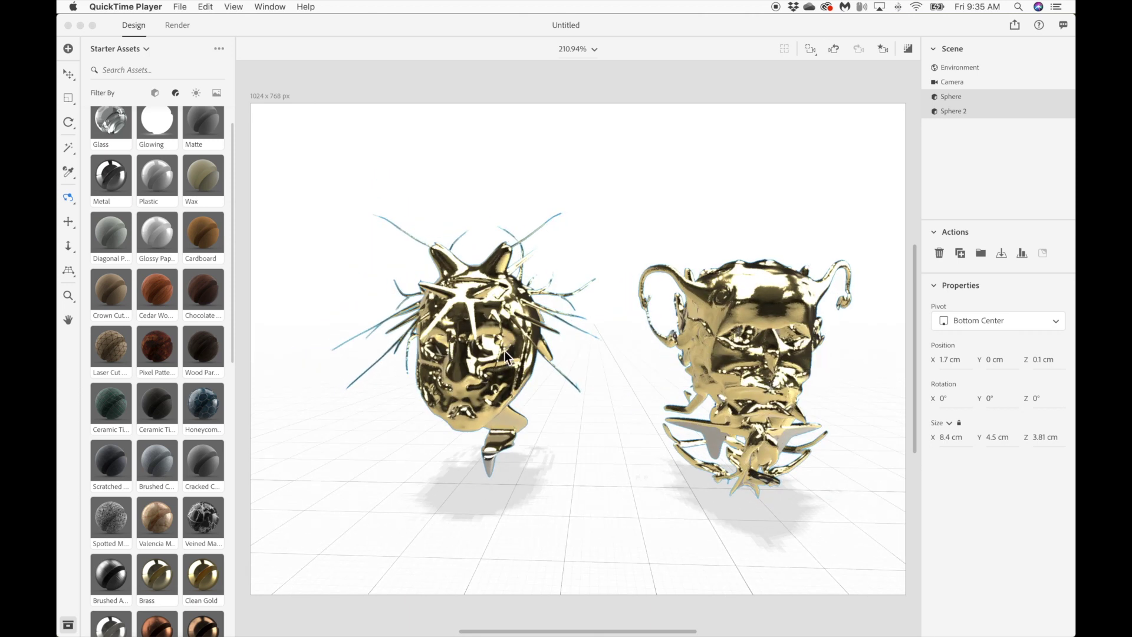
drag(710, 397, 670, 387)
Step: Switch to Photoshop and examine the finished renders, Untitled.psd at 300% and Untitled1.psd fitted to the window
mouse_move(1073, 258)
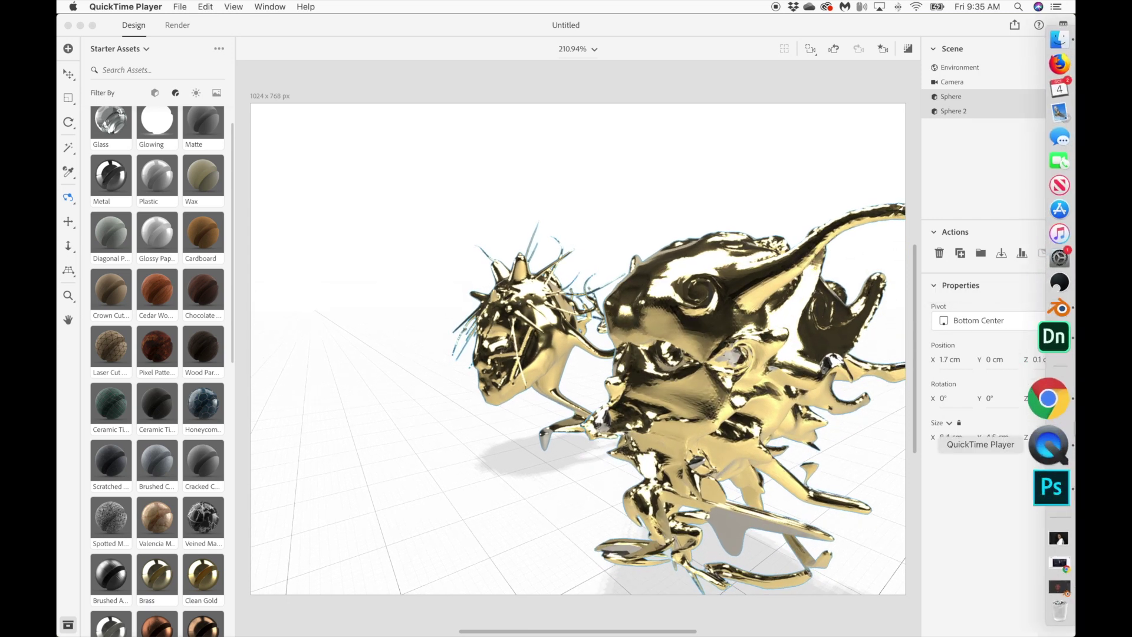
click(1074, 467)
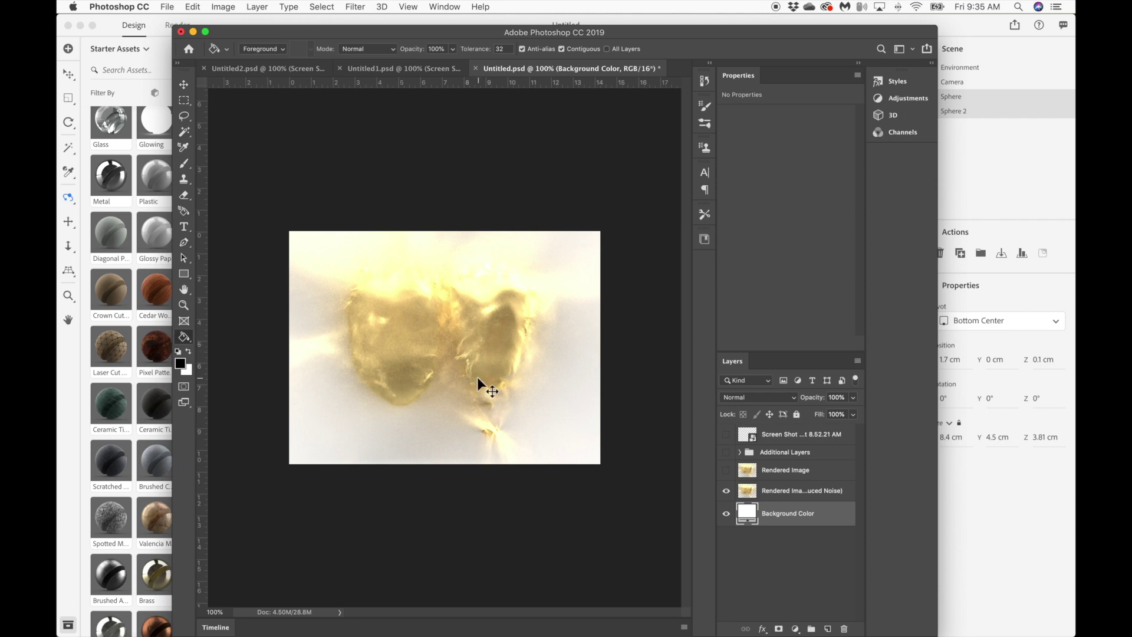
key(super+plus)
key(super+plus)
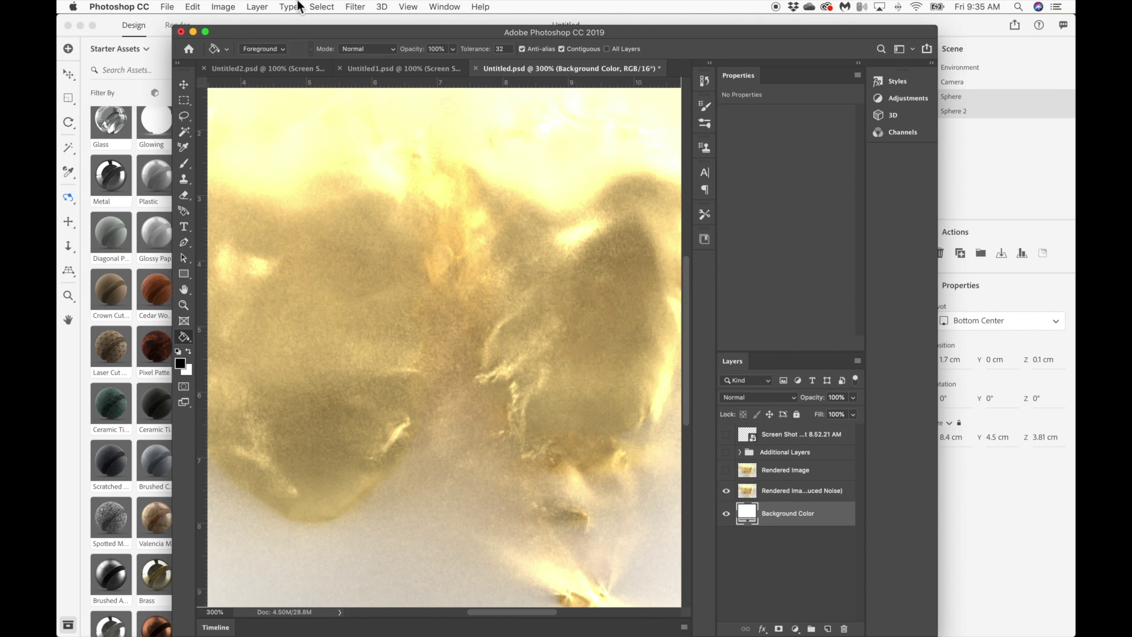
click(384, 69)
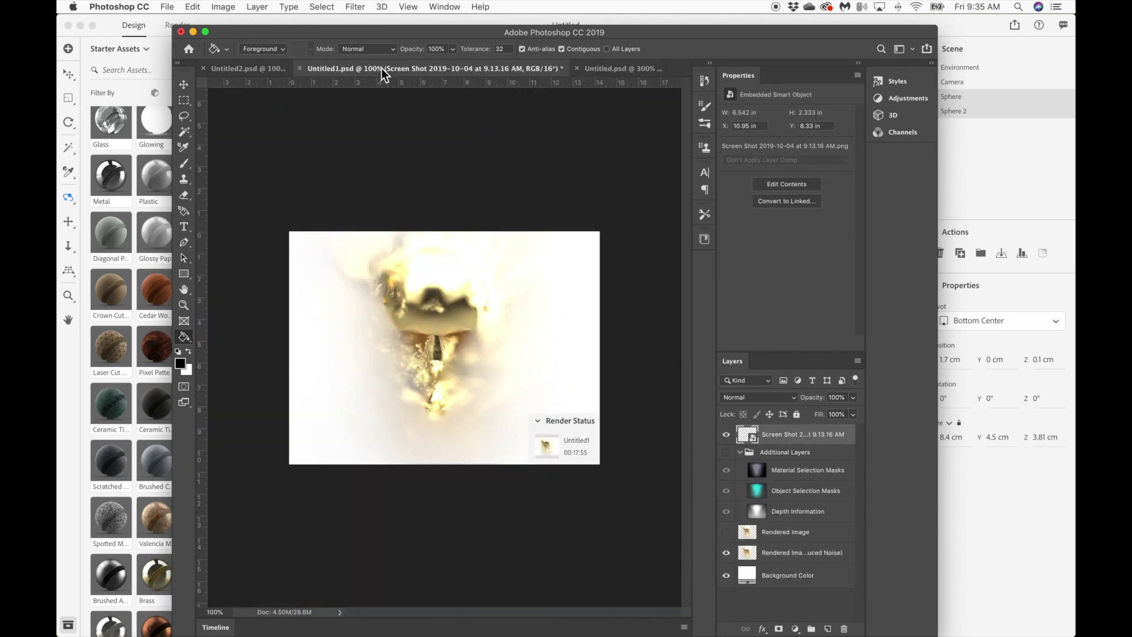
key(super+0)
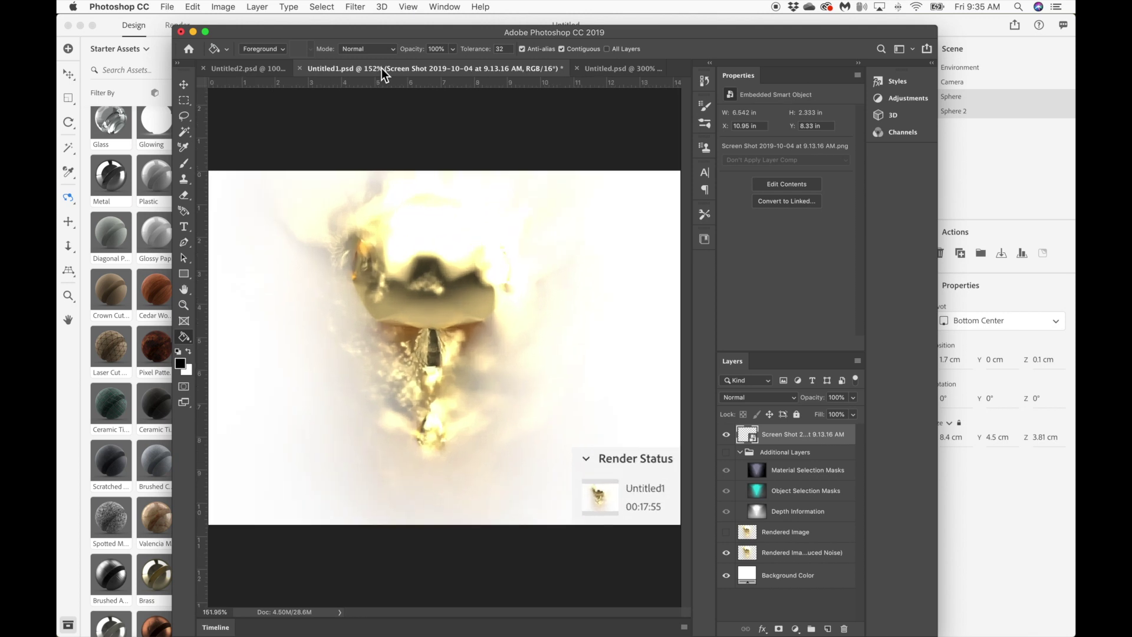
Step: Compare the three finished renders, viewing Untitled1.psd and Untitled2.psd at 200%, then Untitled.psd and Untitled1.psd fitted to the window
key(super+plus)
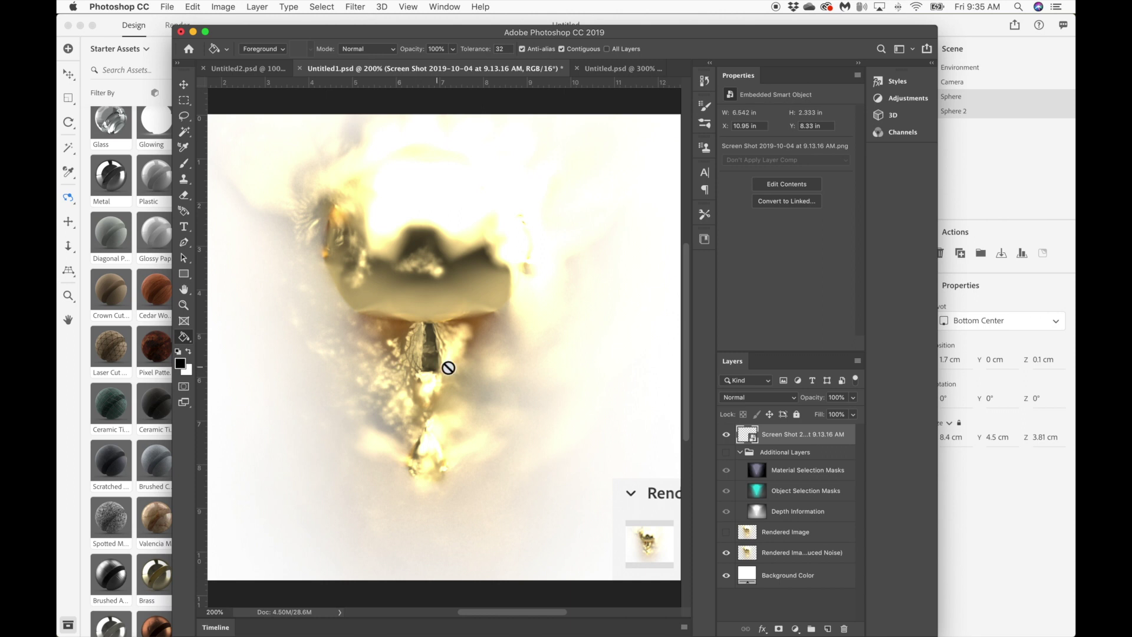
click(260, 66)
key(super+equal)
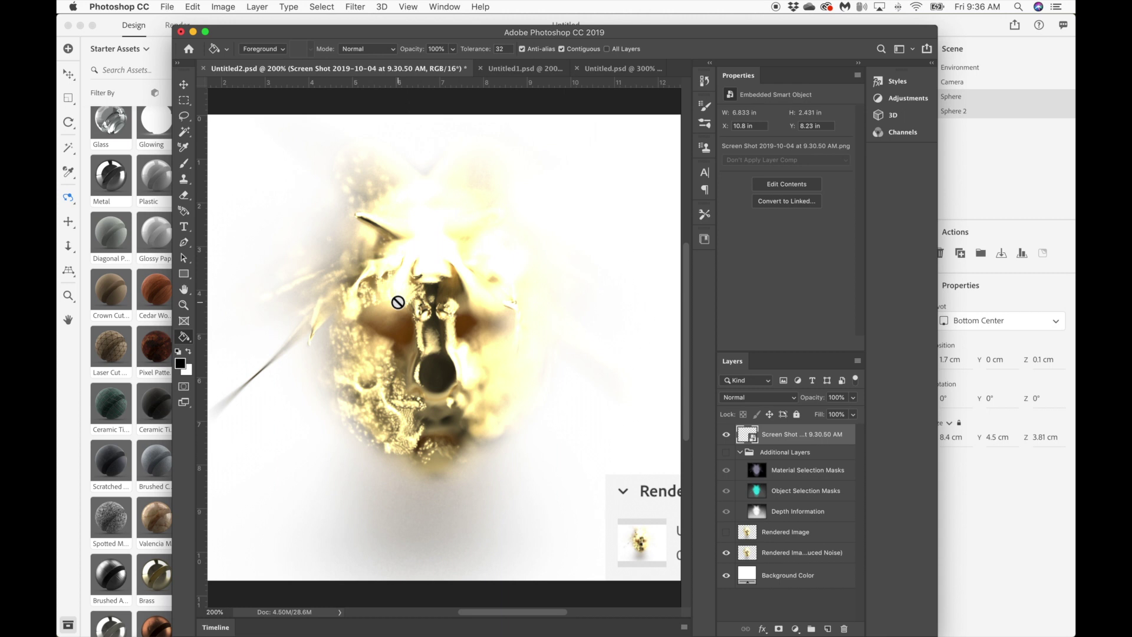
click(587, 69)
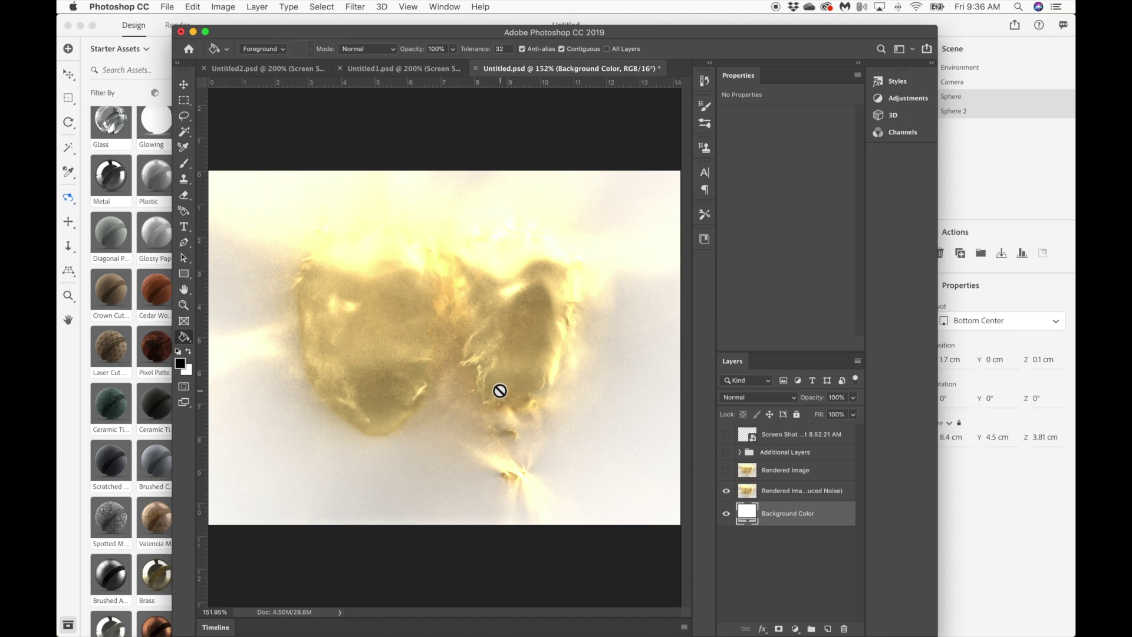
click(420, 68)
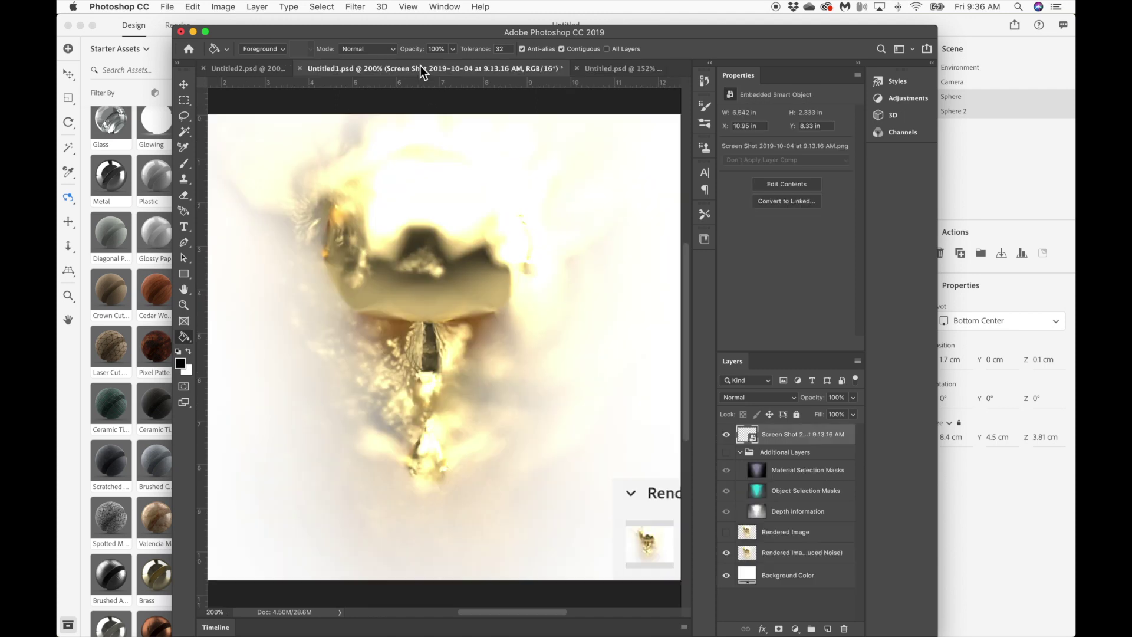
key(super+0)
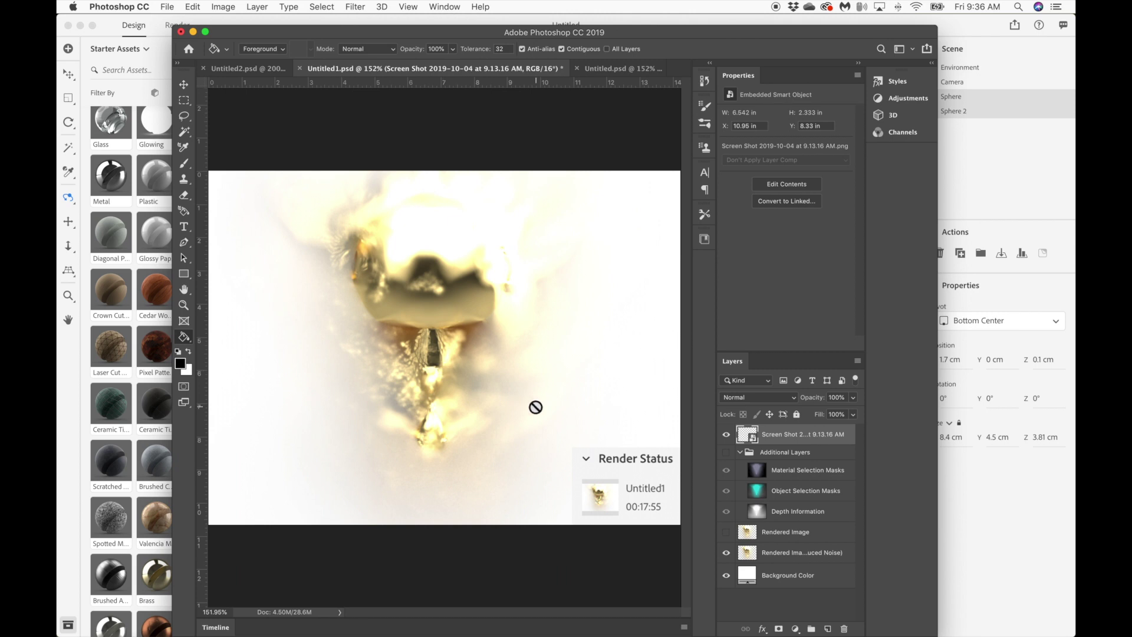
Step: Add a new layer directly above Background Color in Untitled1.psd and fill it with black
click(726, 576)
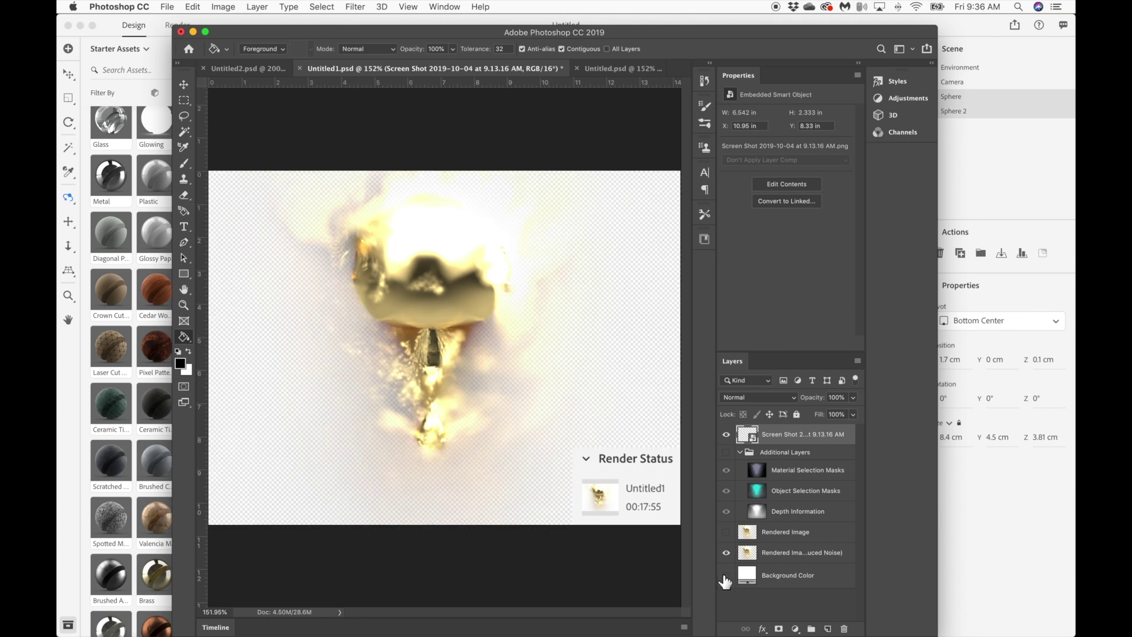
click(726, 578)
click(759, 580)
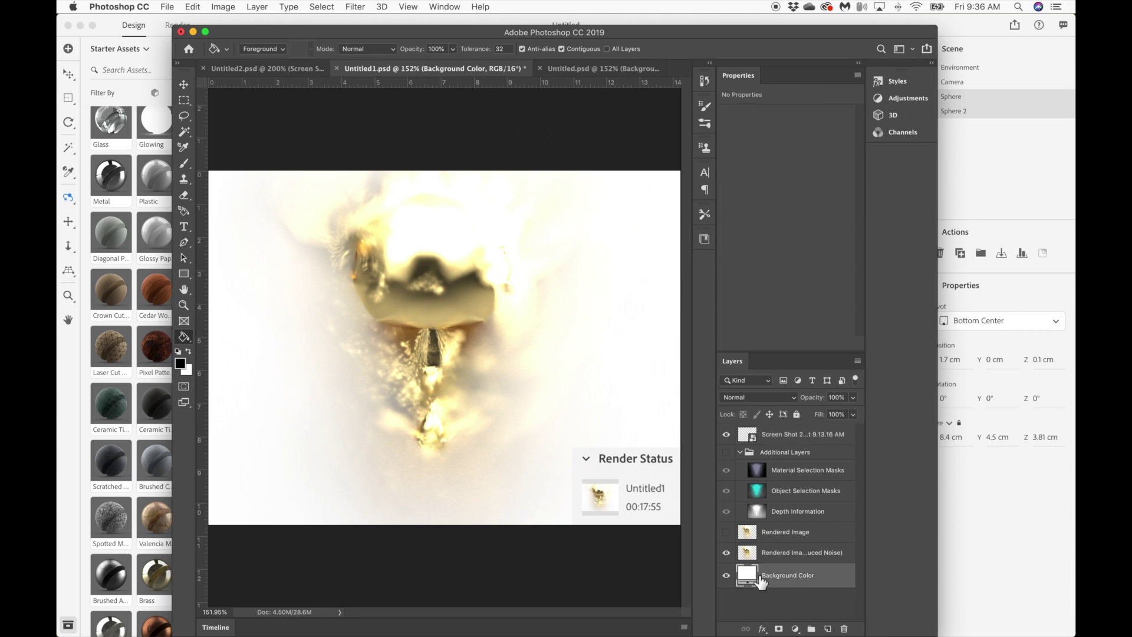
key(super+shift+n)
key(Return)
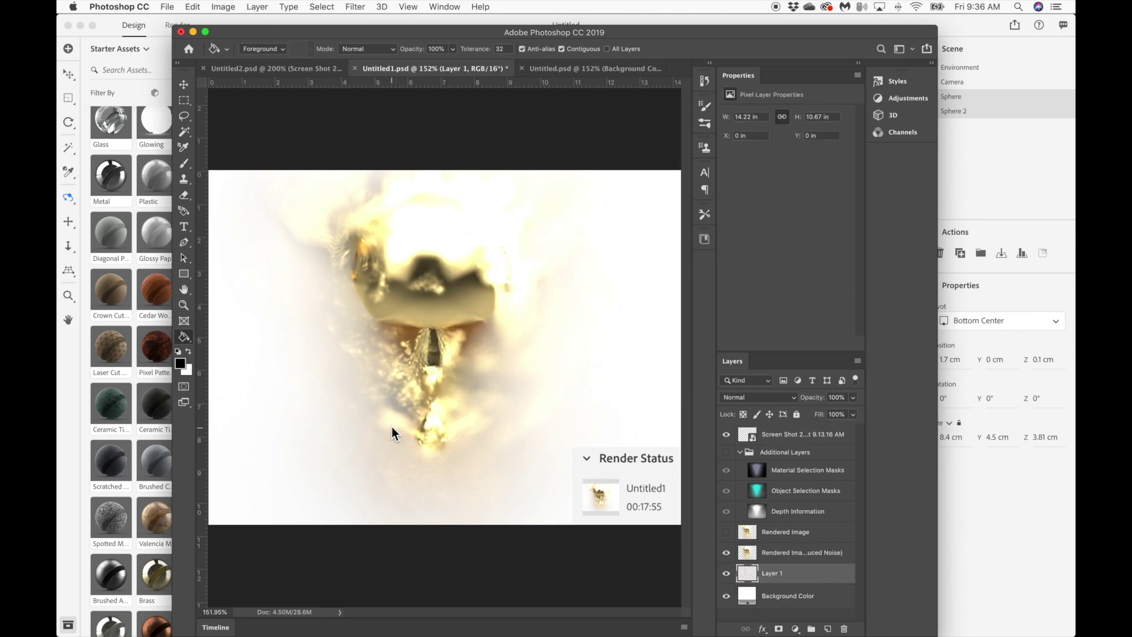
click(391, 434)
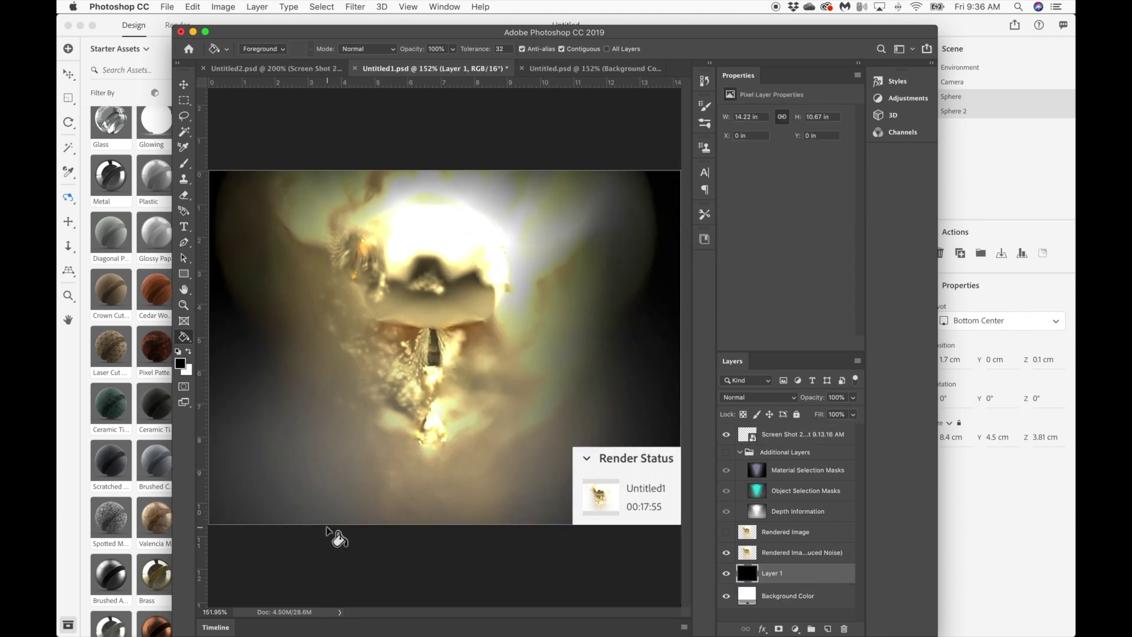
Step: Add a Levels adjustment above the reduced-noise render with input levels 51, 0.64 and 229
click(792, 535)
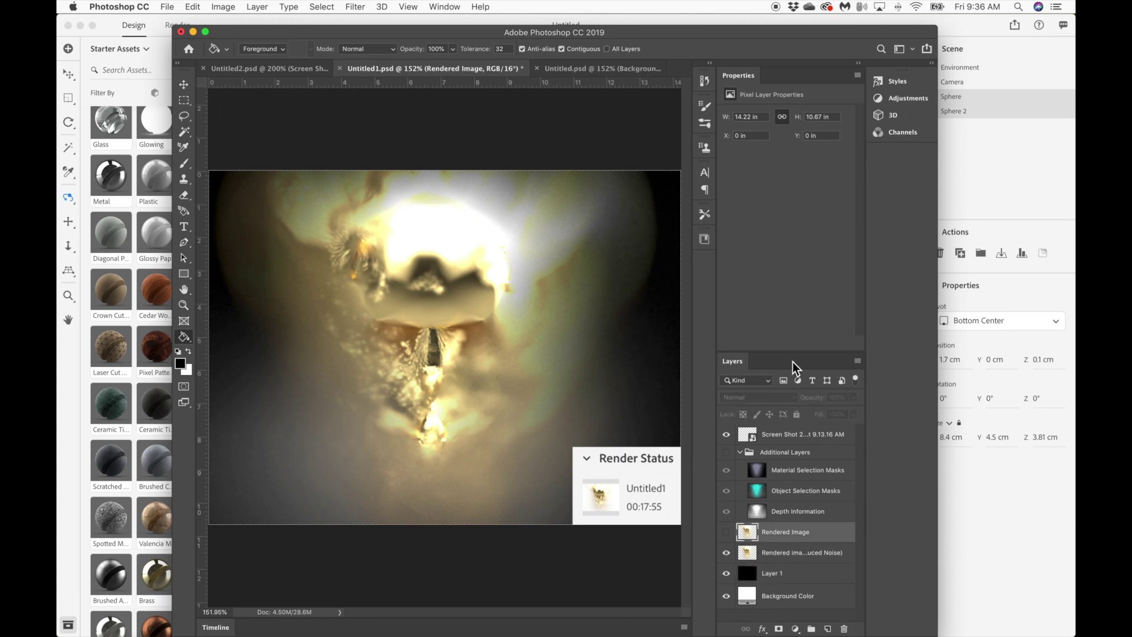
click(805, 552)
click(904, 99)
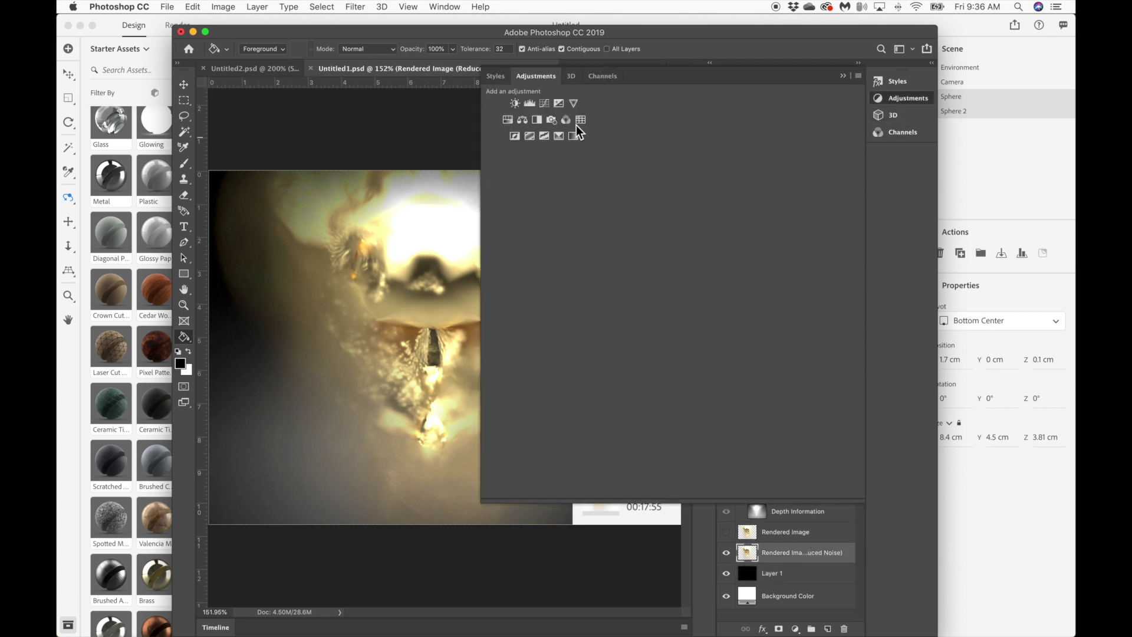
click(529, 107)
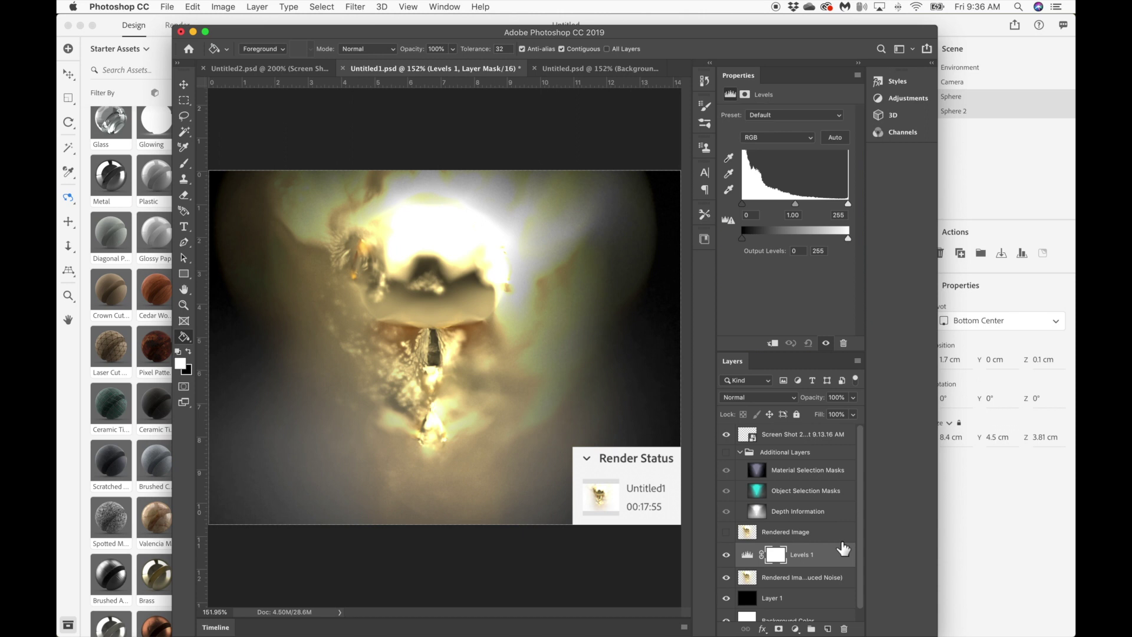
right_click(843, 548)
click(791, 198)
drag(795, 203, 822, 202)
drag(744, 204, 764, 205)
drag(840, 204, 811, 207)
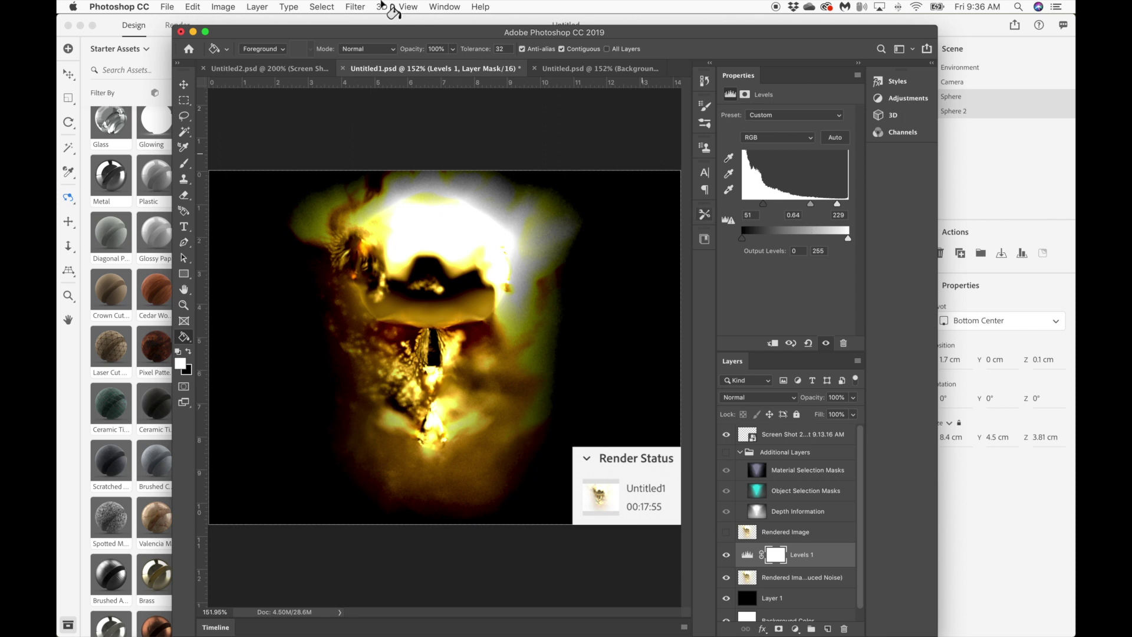
Step: In Untitled.psd, add a Hue/Saturation adjustment above the reduced-noise render with hue -41, saturation +17 and lightness -13
click(617, 70)
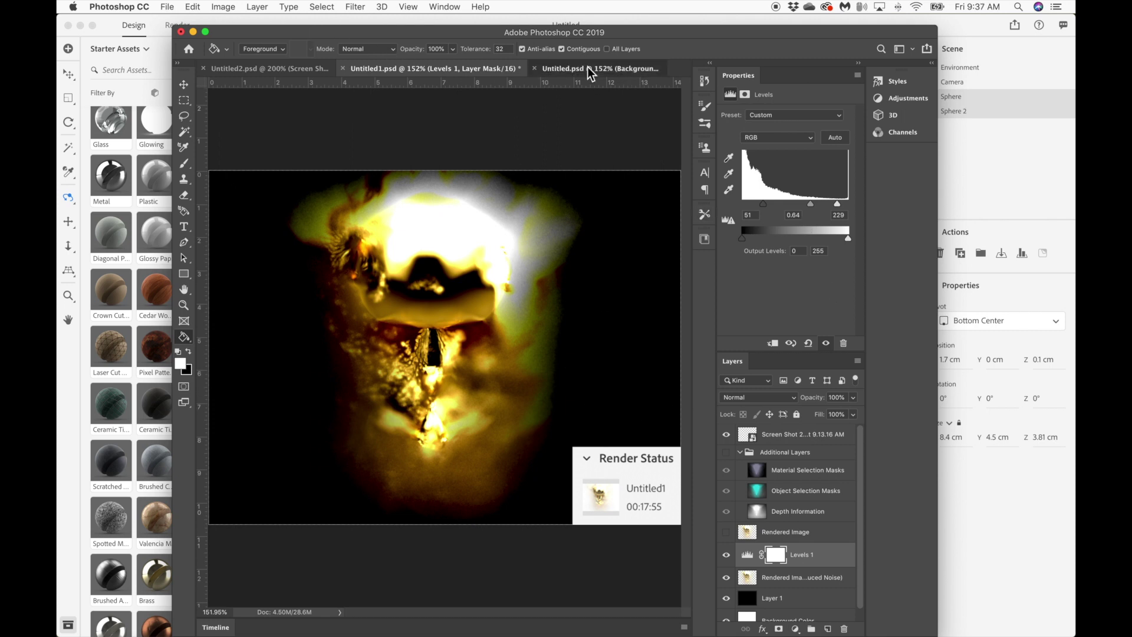
click(812, 490)
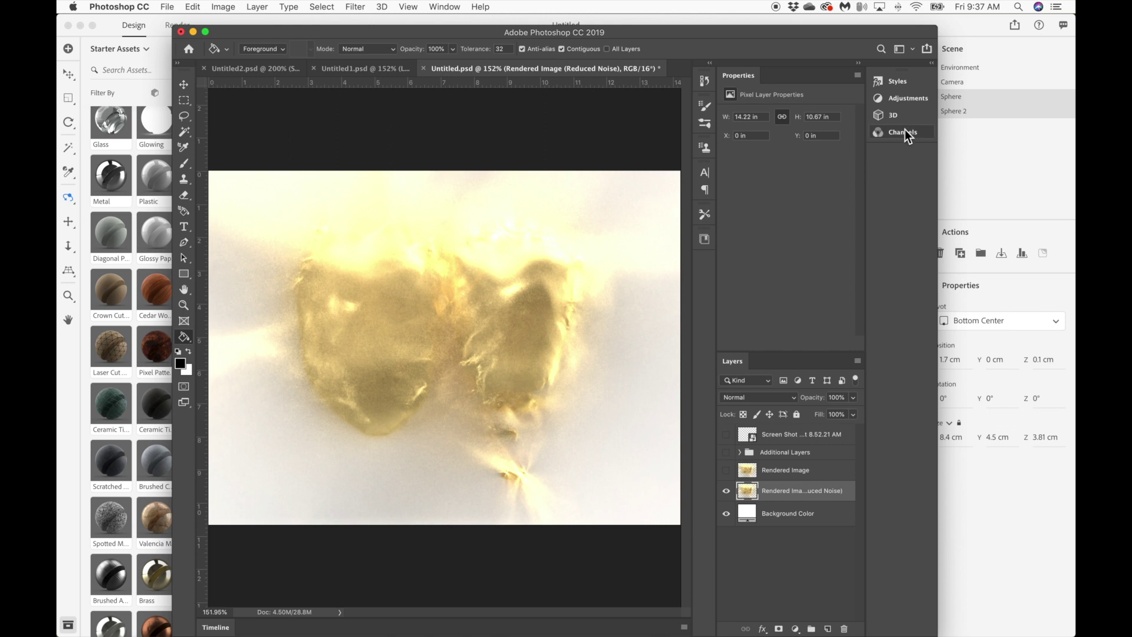
click(901, 100)
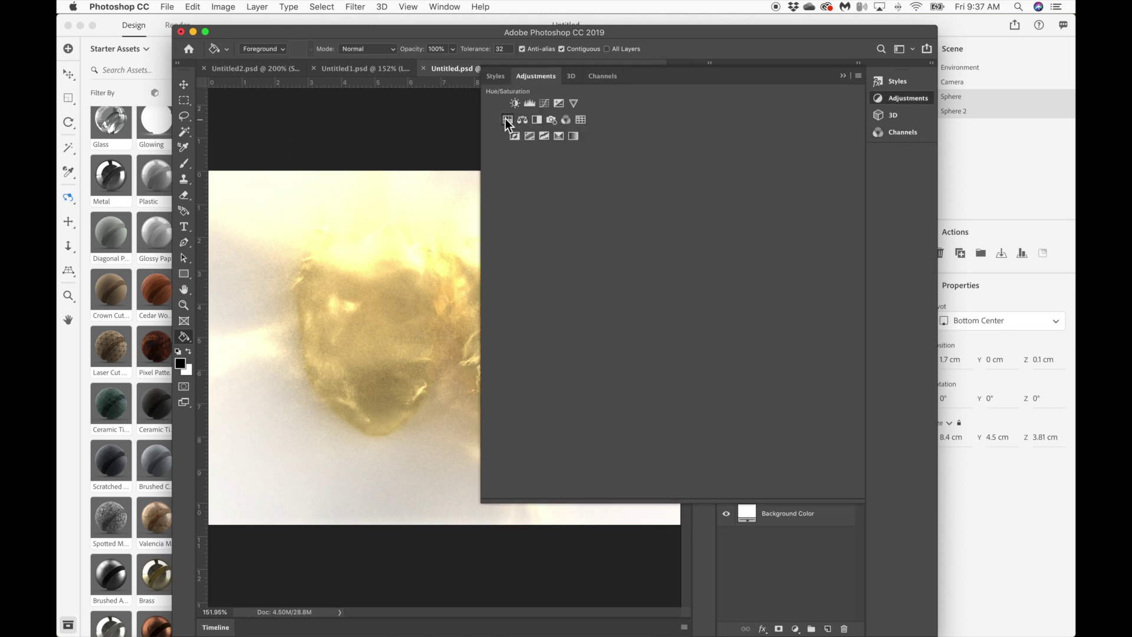
click(844, 76)
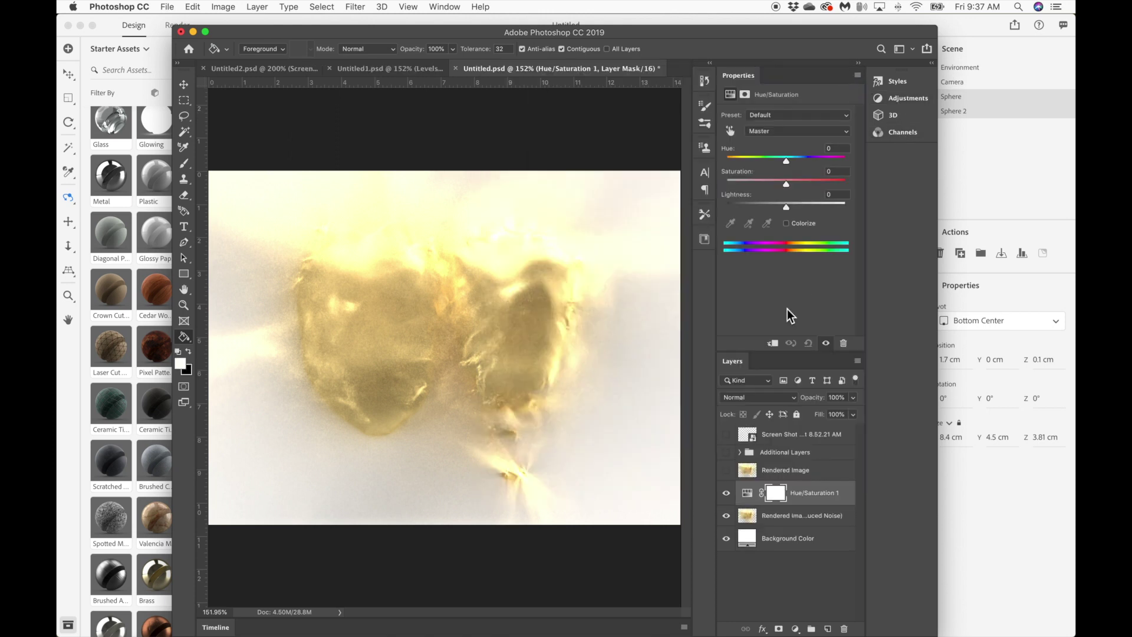
drag(786, 184, 778, 207)
drag(788, 157, 762, 167)
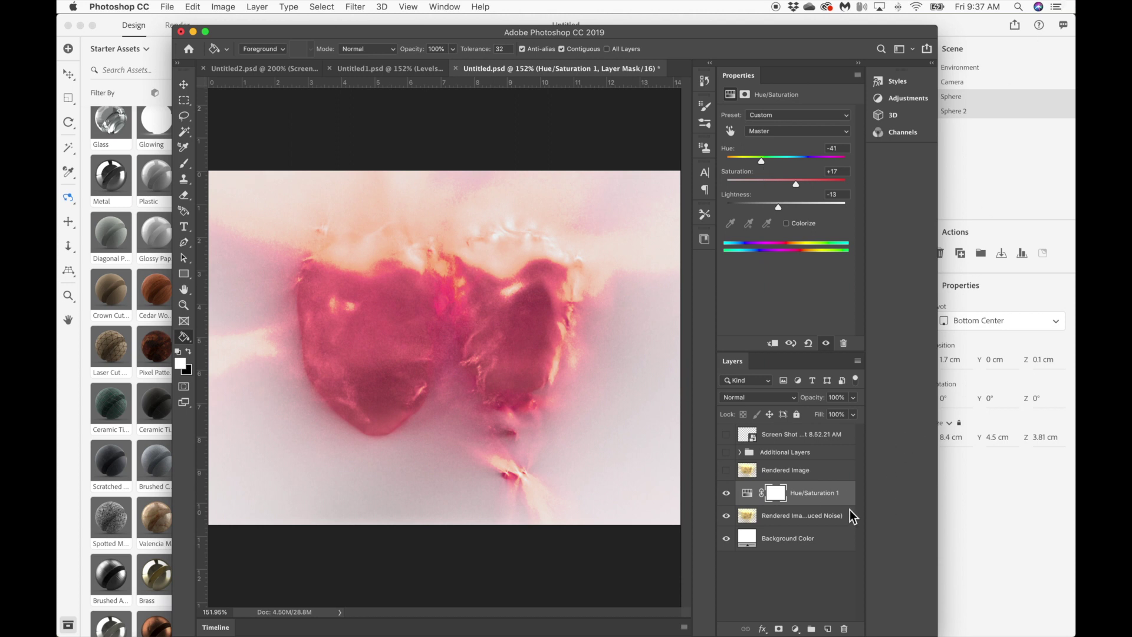
Step: Add a Levels adjustment directly above the reduced-noise render in Untitled.psd with input levels 23, 1.50 and 213
click(840, 516)
click(907, 99)
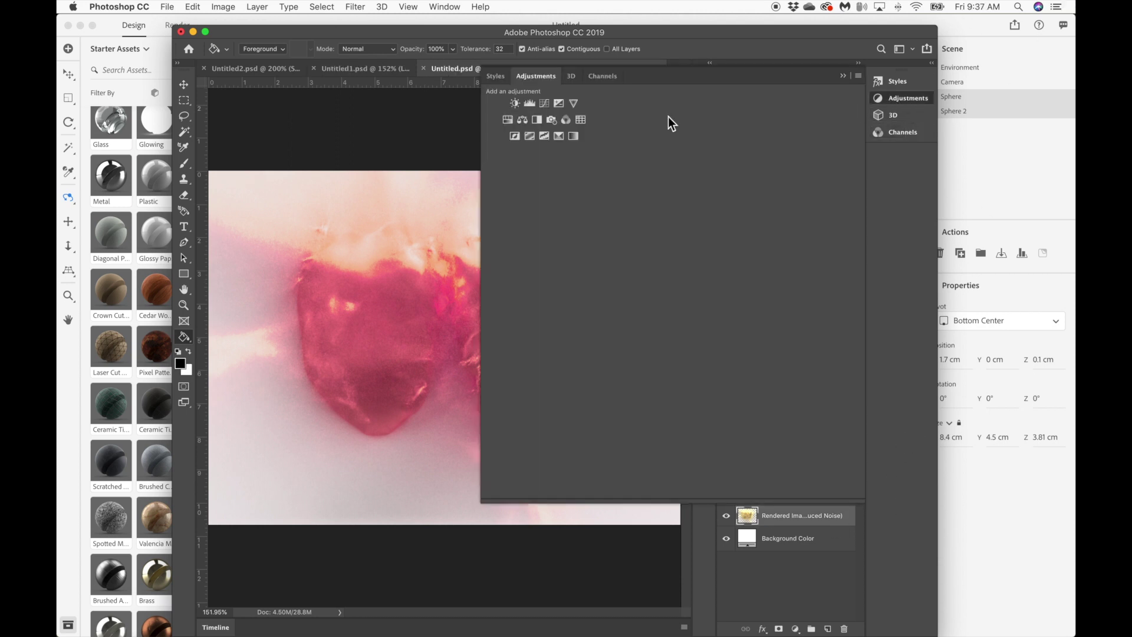
click(529, 104)
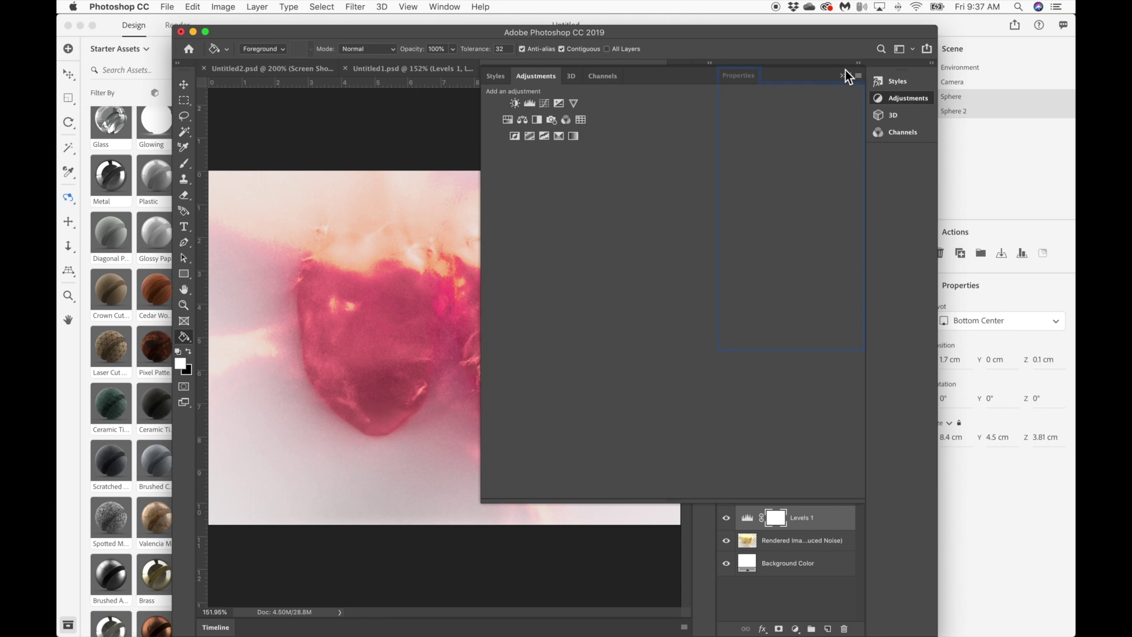
drag(796, 205, 780, 205)
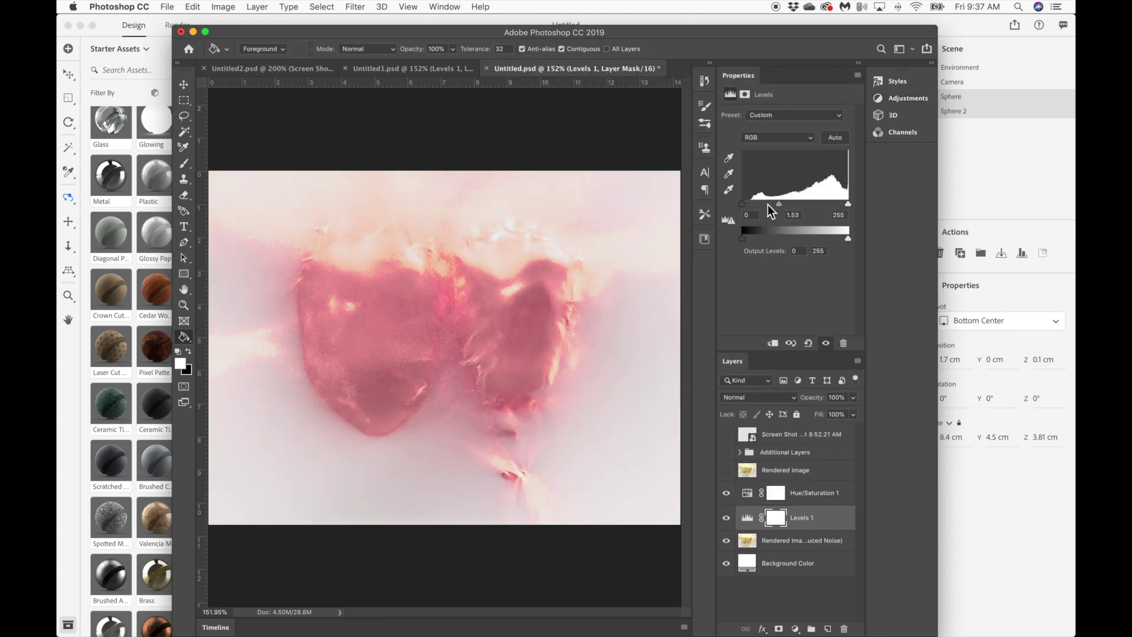
drag(741, 205, 841, 204)
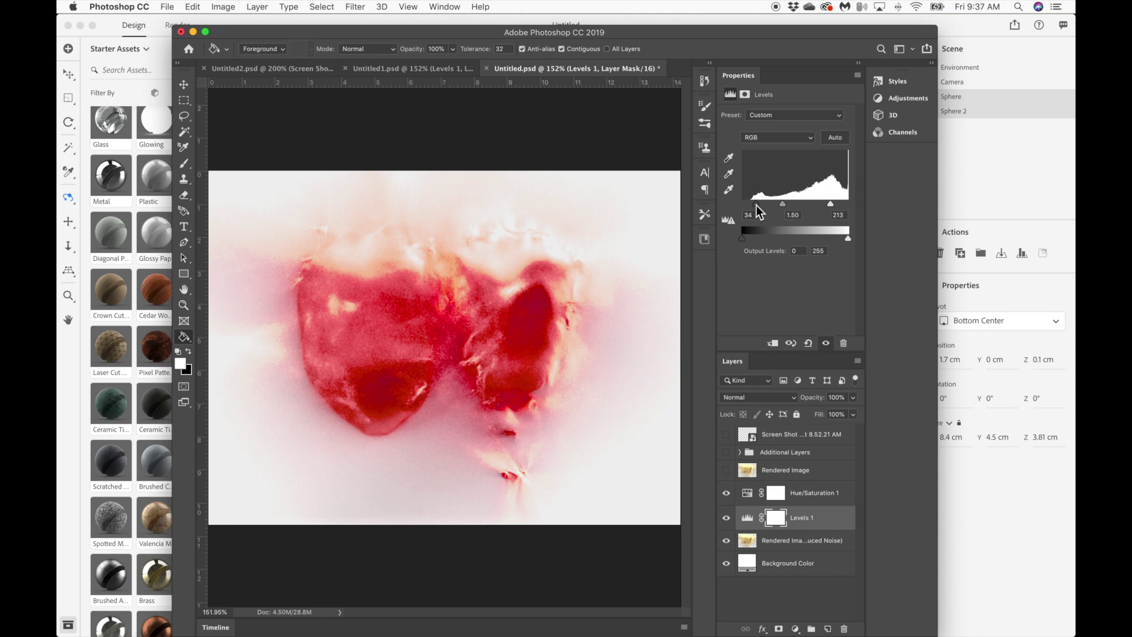
mouse_move(756, 206)
mouse_down()
mouse_move(731, 217)
mouse_move(752, 211)
mouse_up()
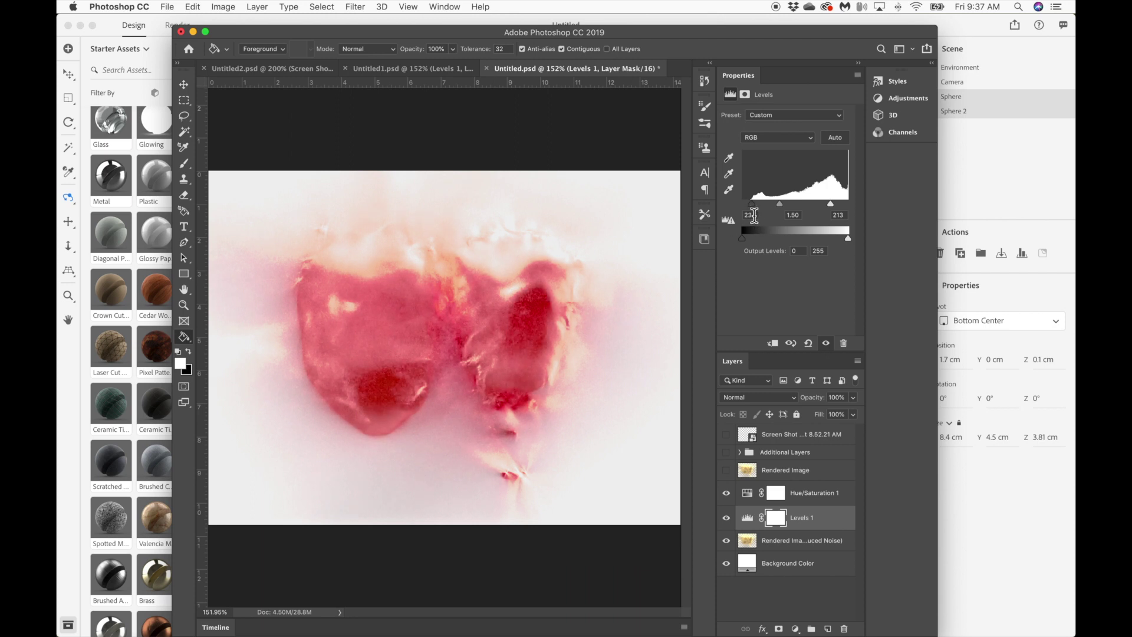
Step: Minimize the Adobe Dimension window and hide the Levels and Hue/Saturation adjustment layers in Photoshop's Untitled.psd
click(295, 18)
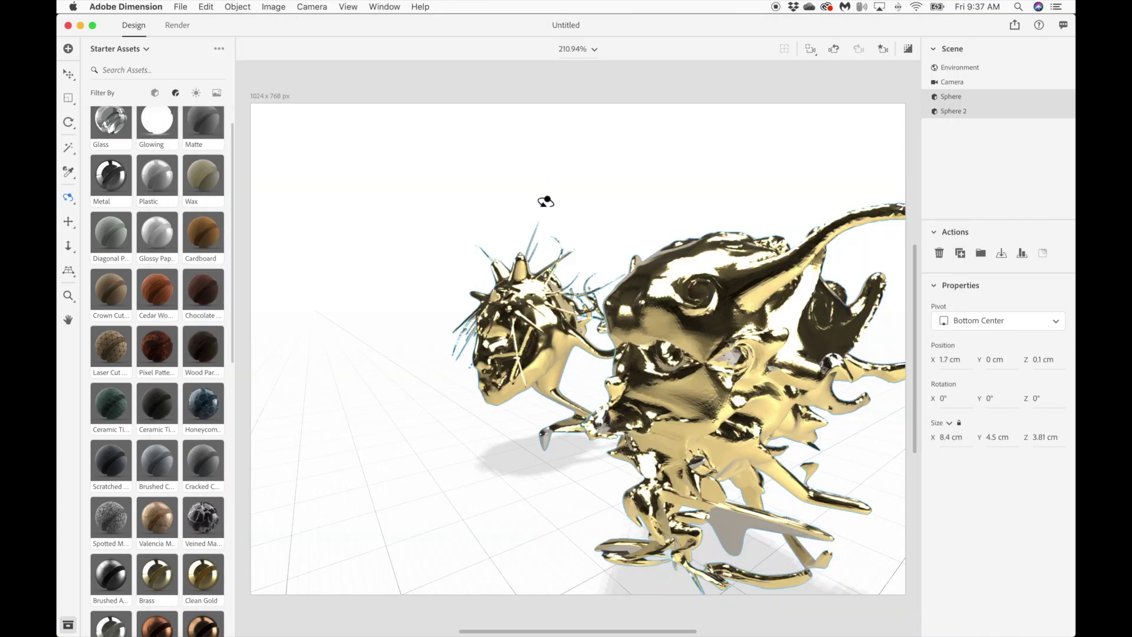
click(80, 26)
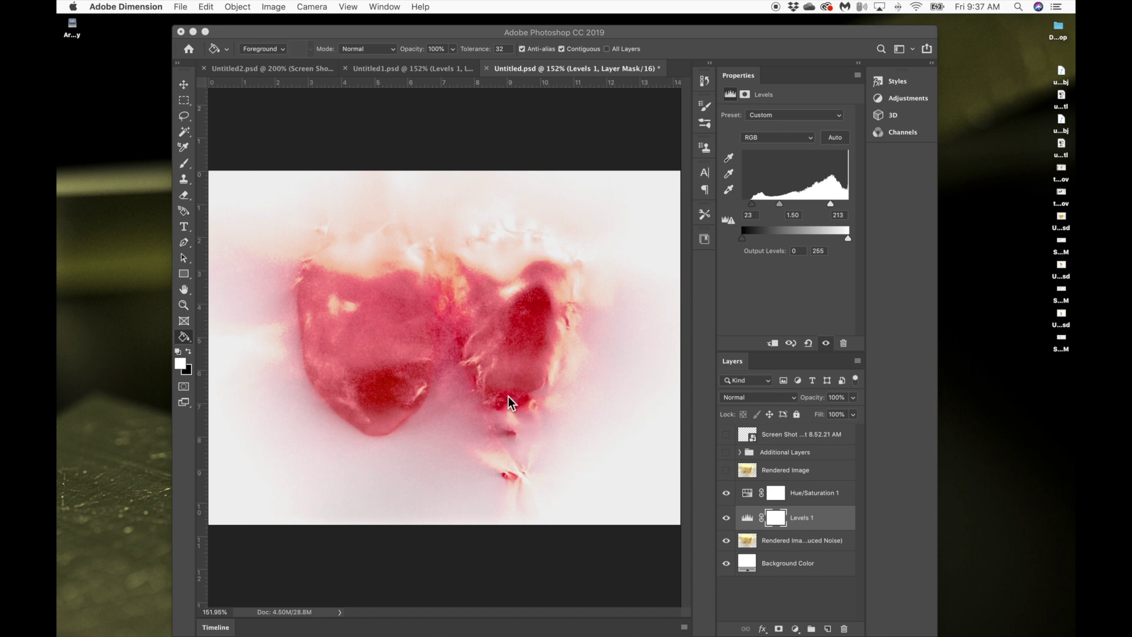
click(726, 518)
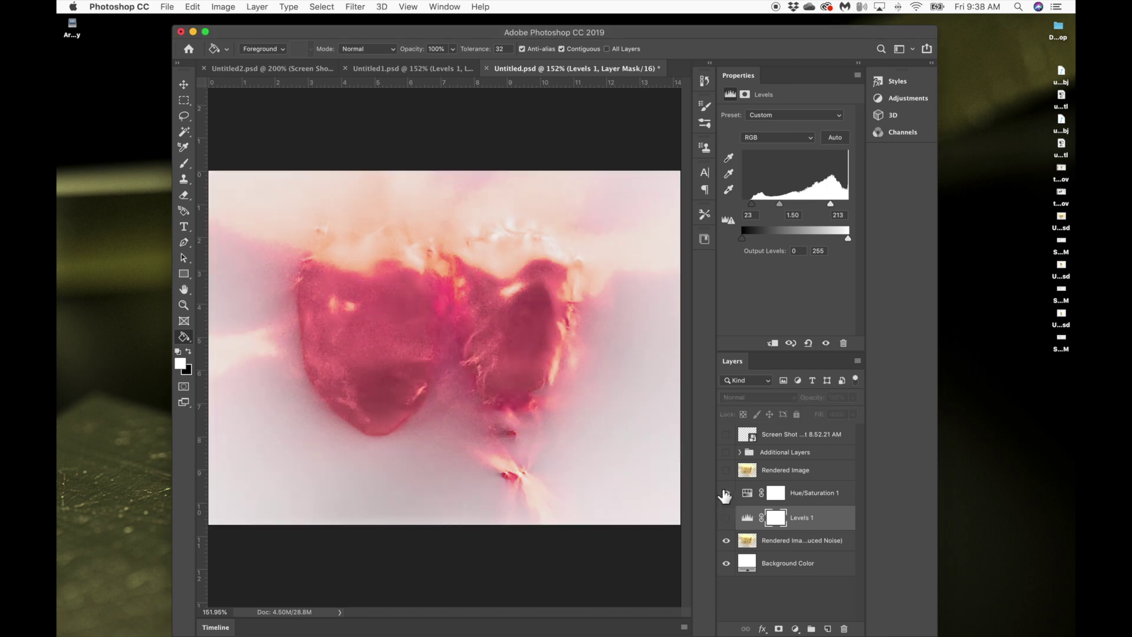
click(726, 493)
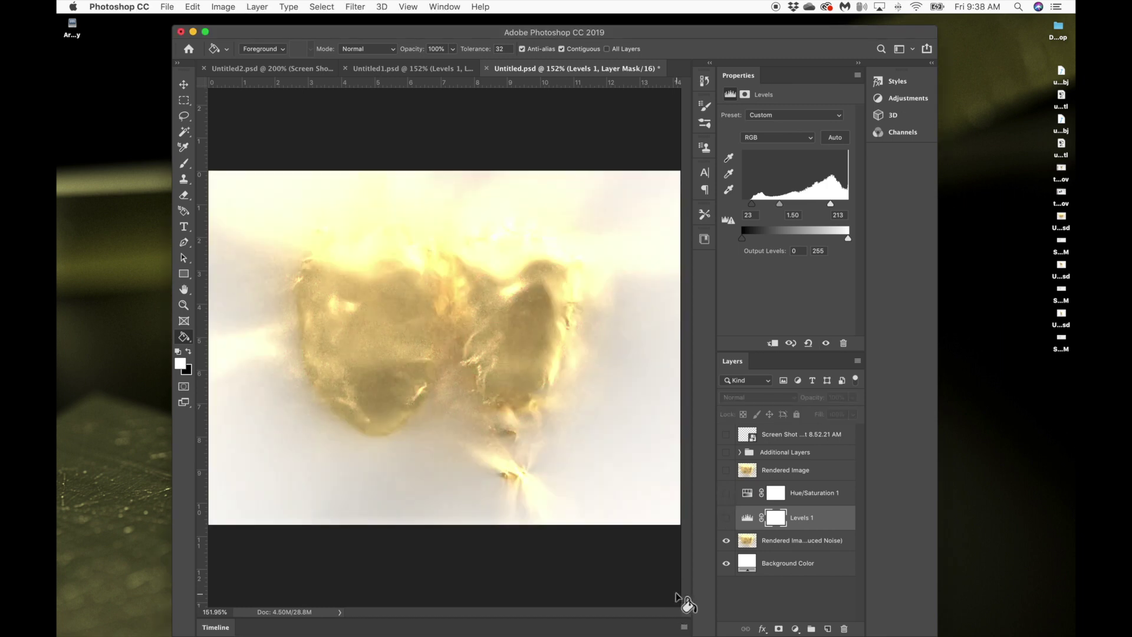
Step: Switch to Blender, deselect the sculpted head and orbit around it to view it from all sides
click(1066, 533)
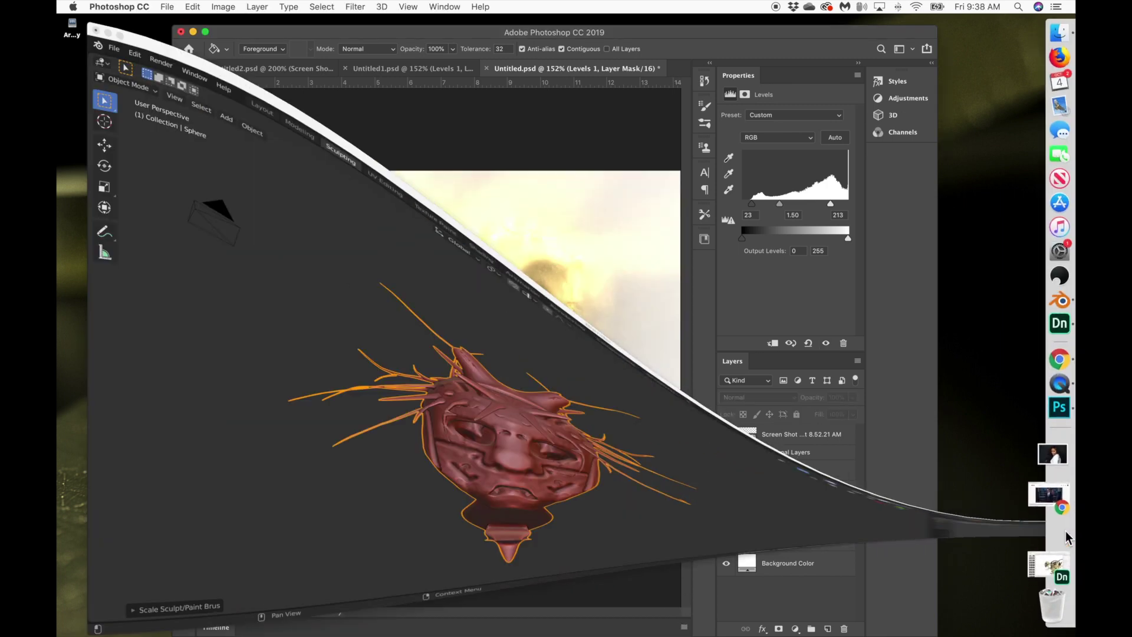
click(116, 301)
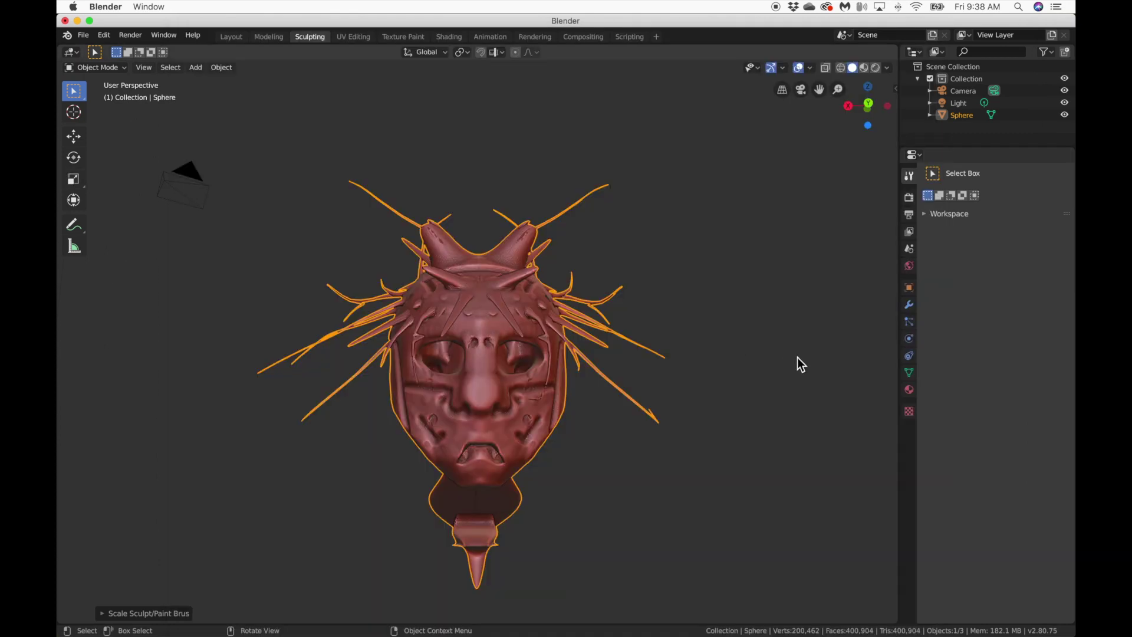
click(830, 362)
right_click(830, 363)
scroll(720, 372, left, 10)
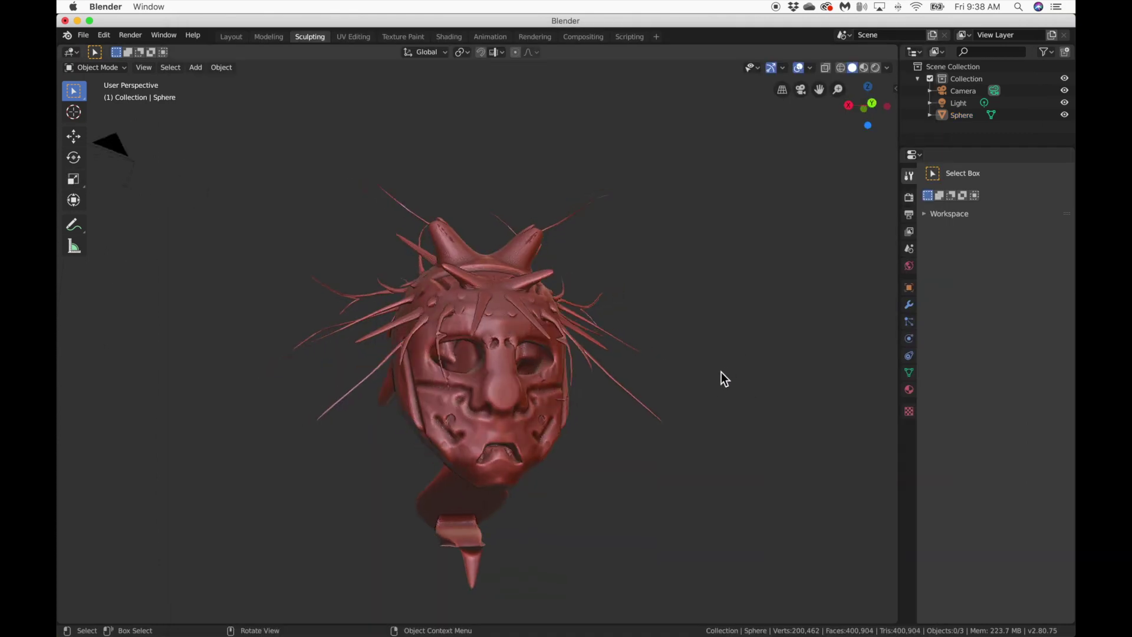
scroll(721, 373, left, 15)
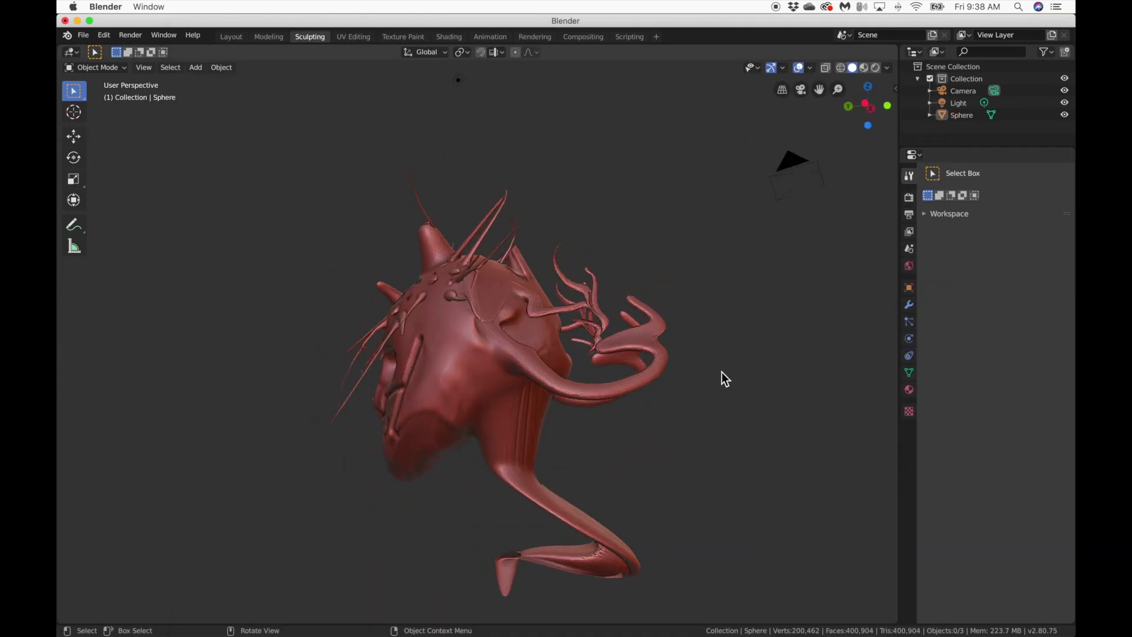
scroll(723, 373, left, 10)
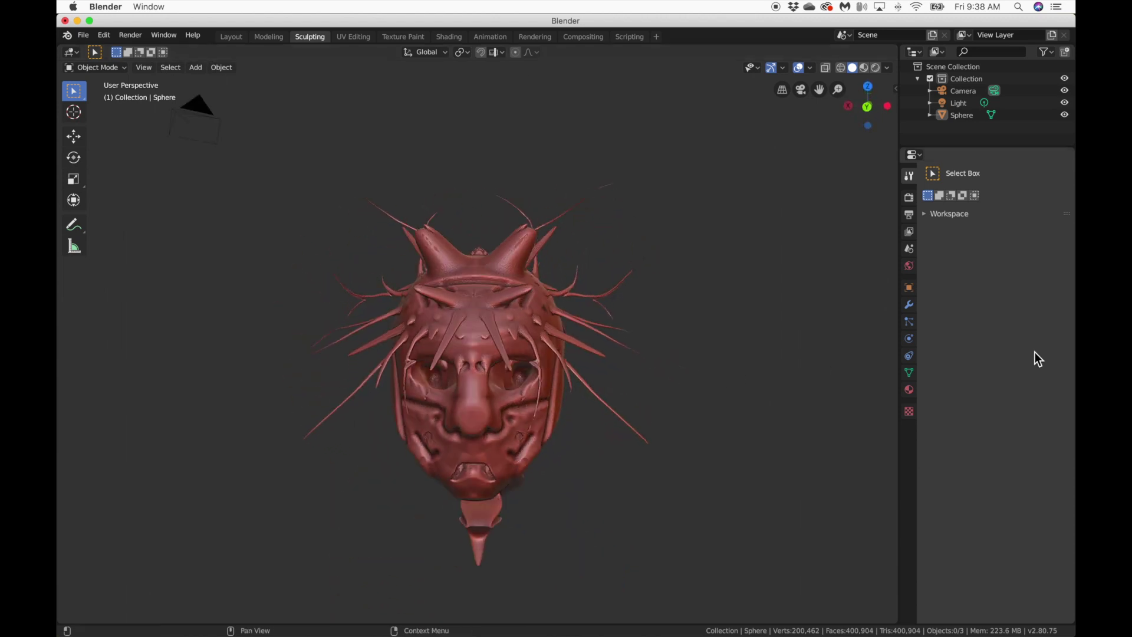
Step: Switch back to Photoshop and examine the whole Untitled2.psd render at 100%
mouse_move(1067, 393)
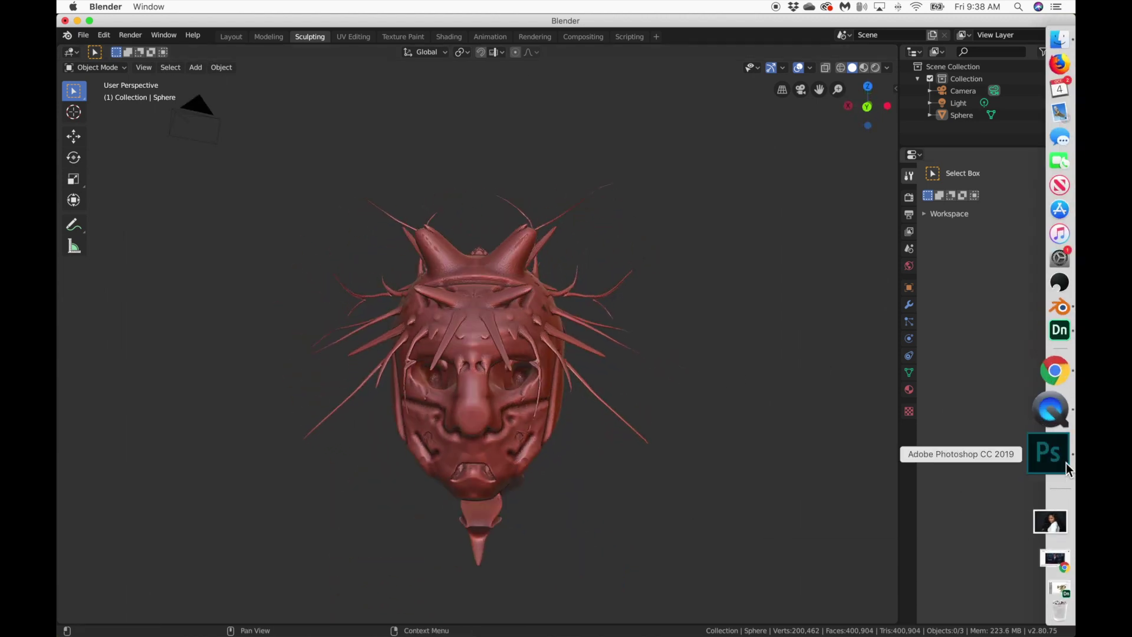
click(1065, 461)
click(268, 69)
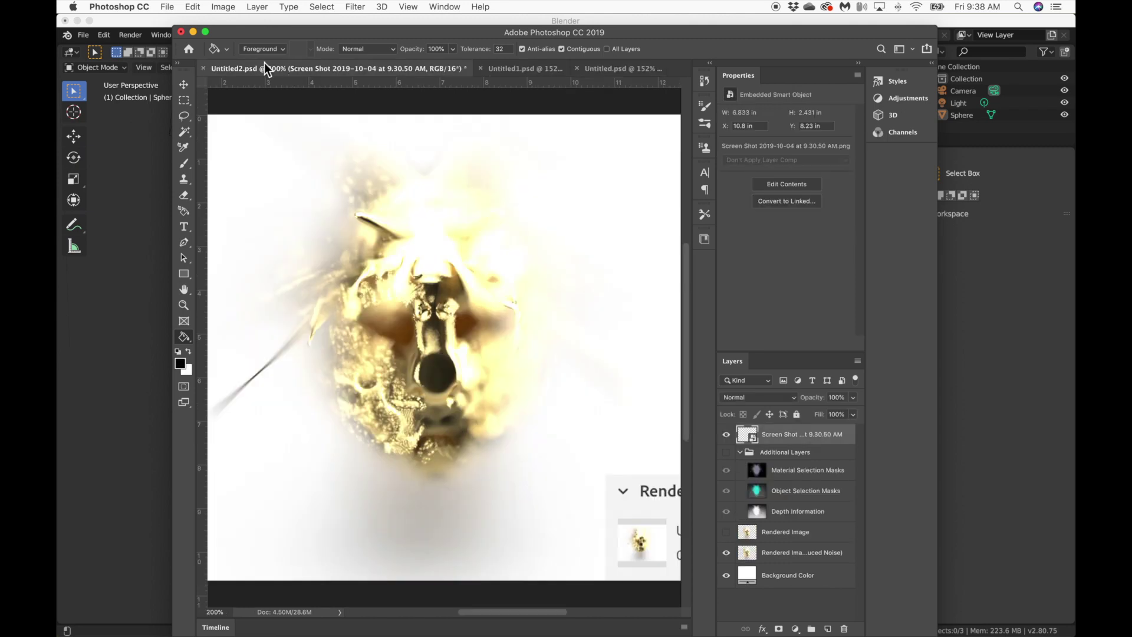
scroll(527, 287, down, 3)
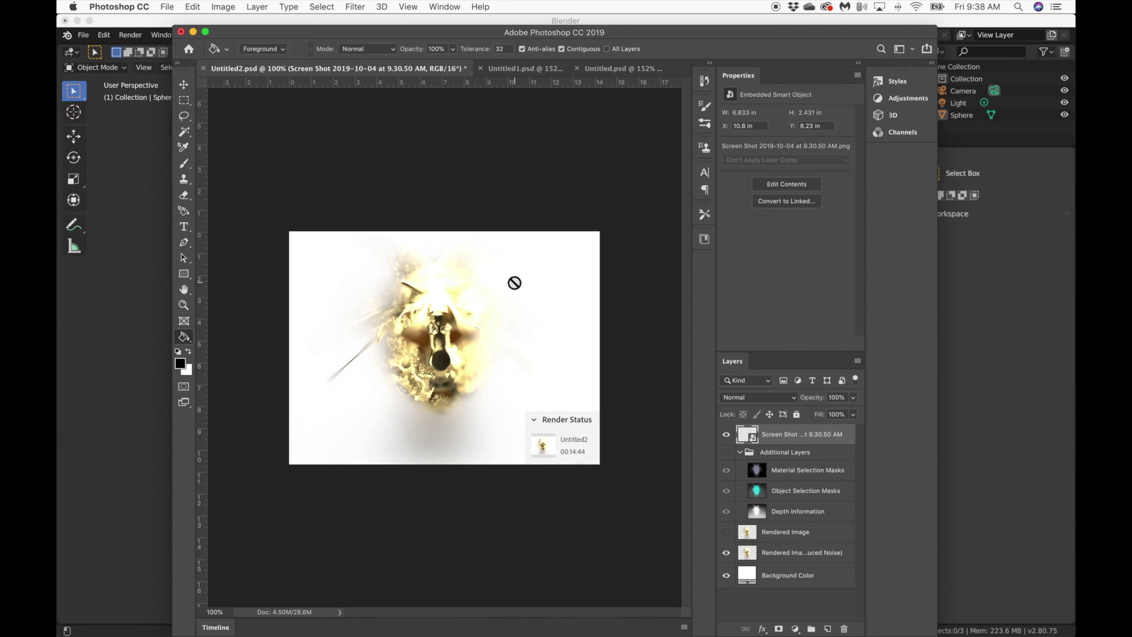
Step: Switch to Adobe Dimension, orbit the camera around the gold heads and turn on the render preview
mouse_move(1075, 353)
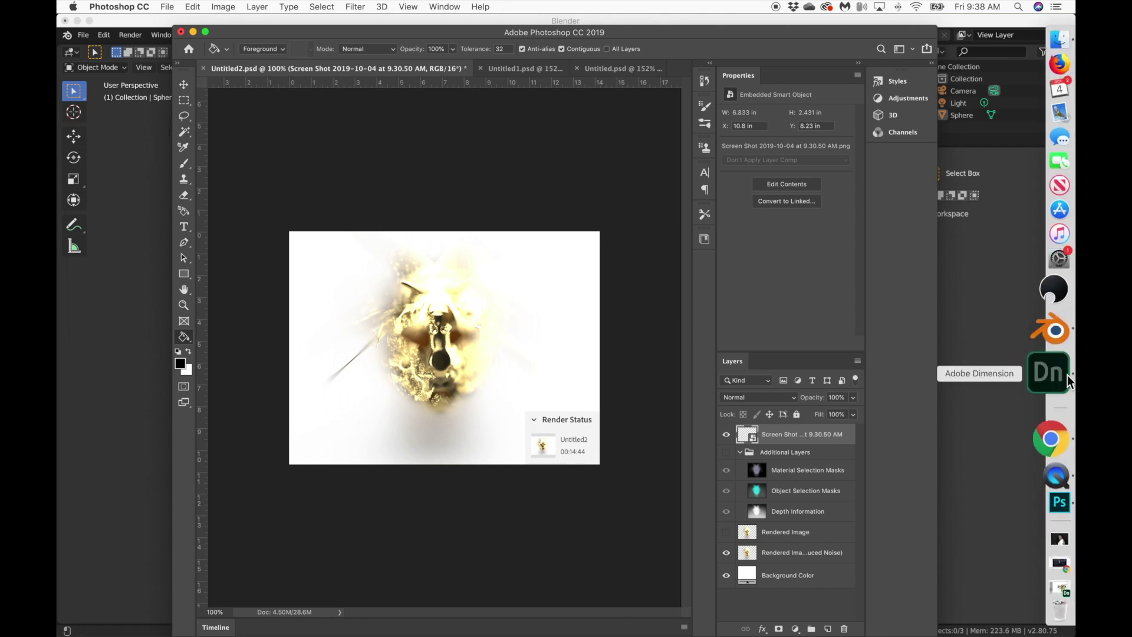
click(1049, 356)
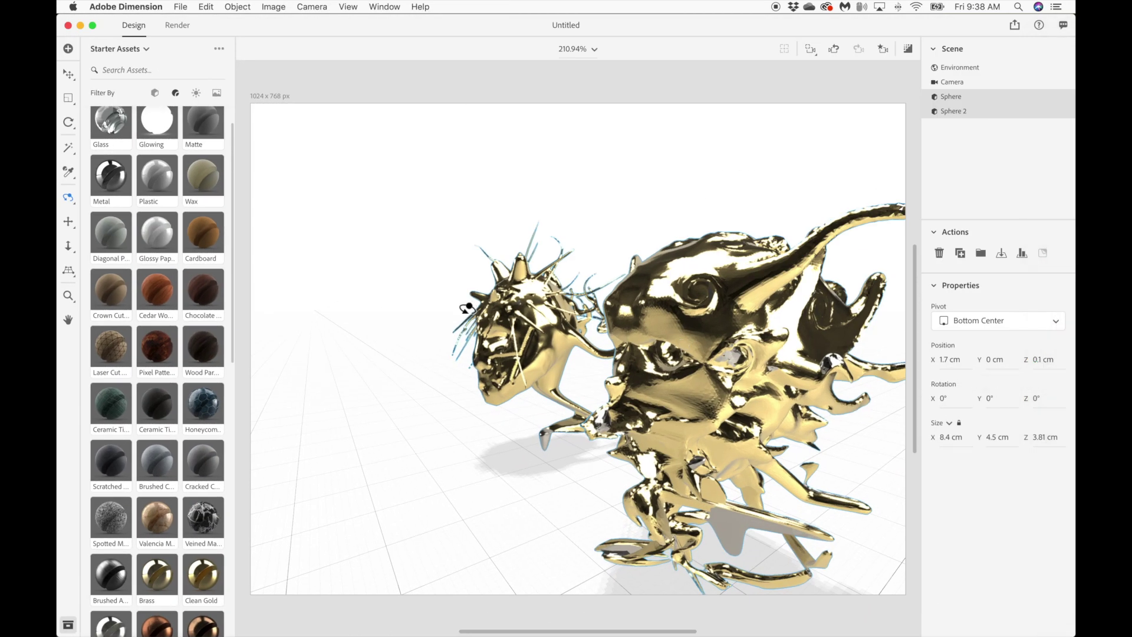
drag(494, 326, 690, 224)
click(908, 49)
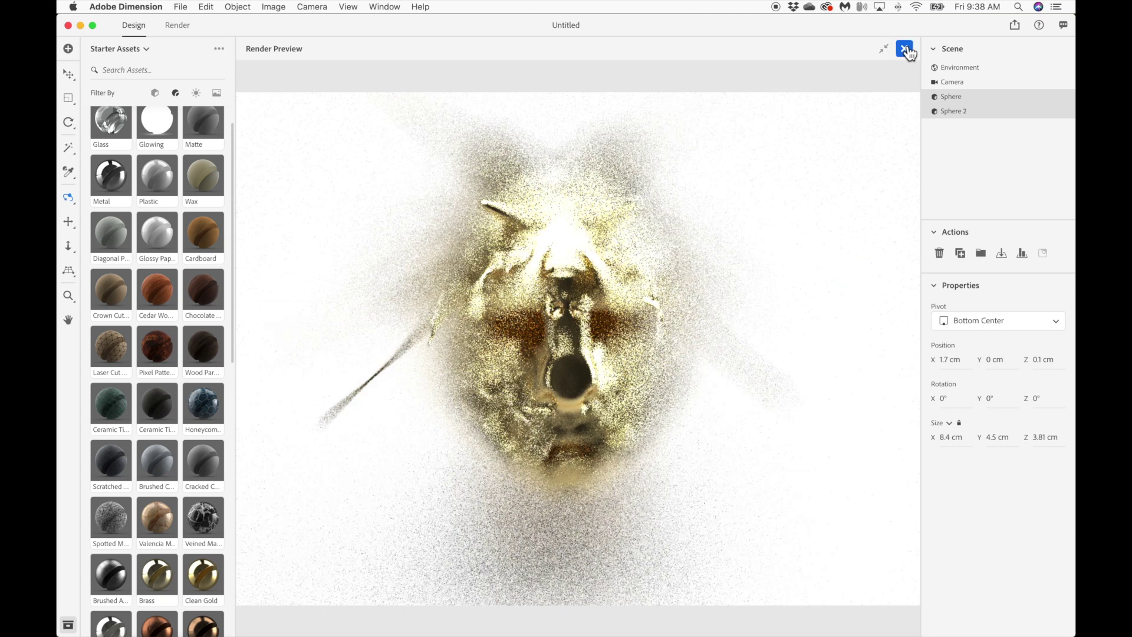
Step: Minimize the Adobe Dimension and Photoshop windows to return to the sculpted head in Blender
click(81, 25)
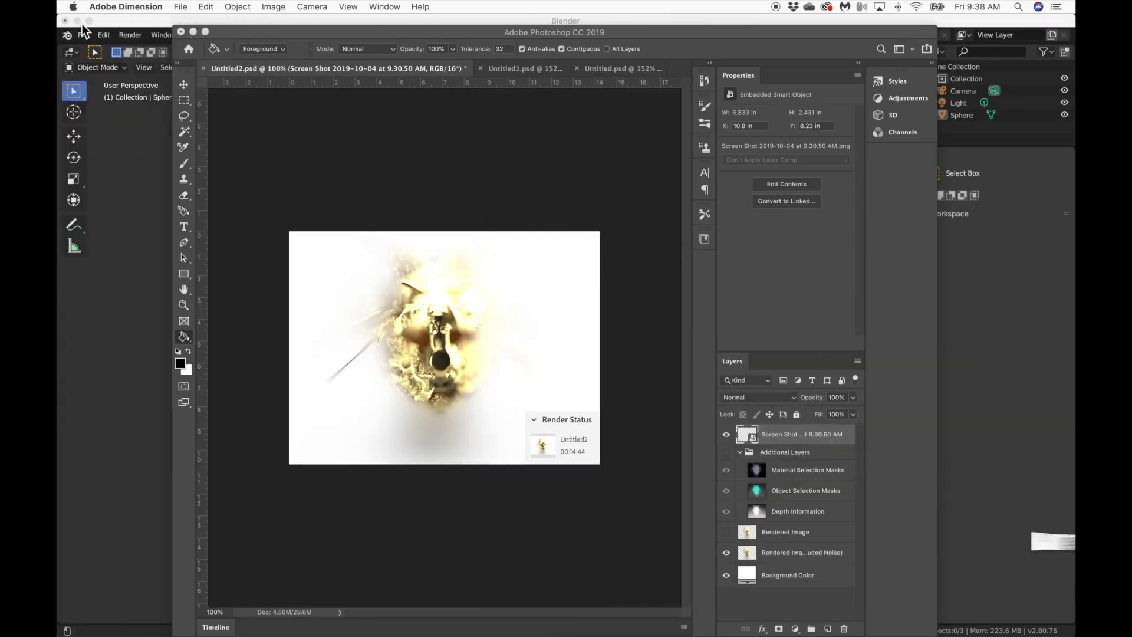
click(239, 31)
click(193, 31)
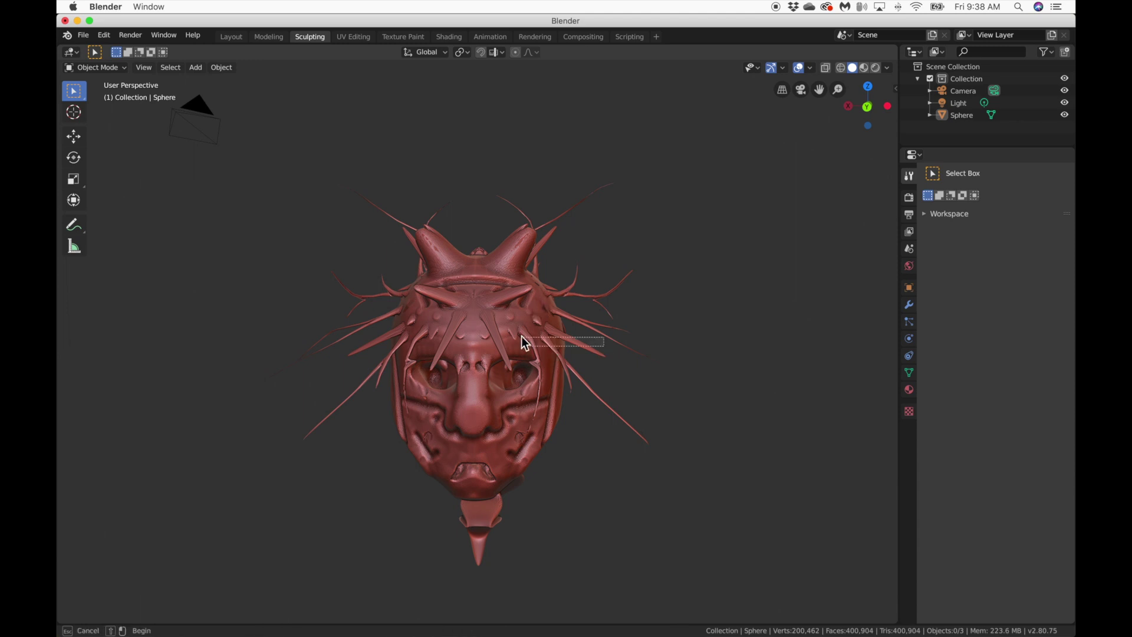
Step: Select the sculpted head and orbit around it to examine its top, face and side
click(427, 281)
scroll(427, 283, right, 5)
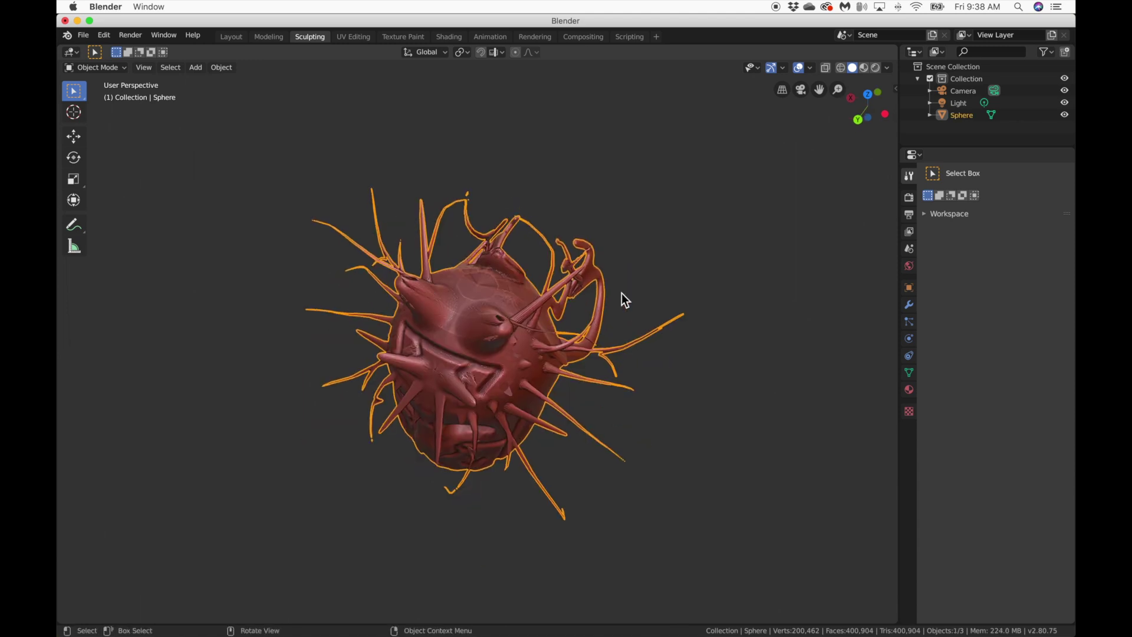
scroll(622, 295, right, 3)
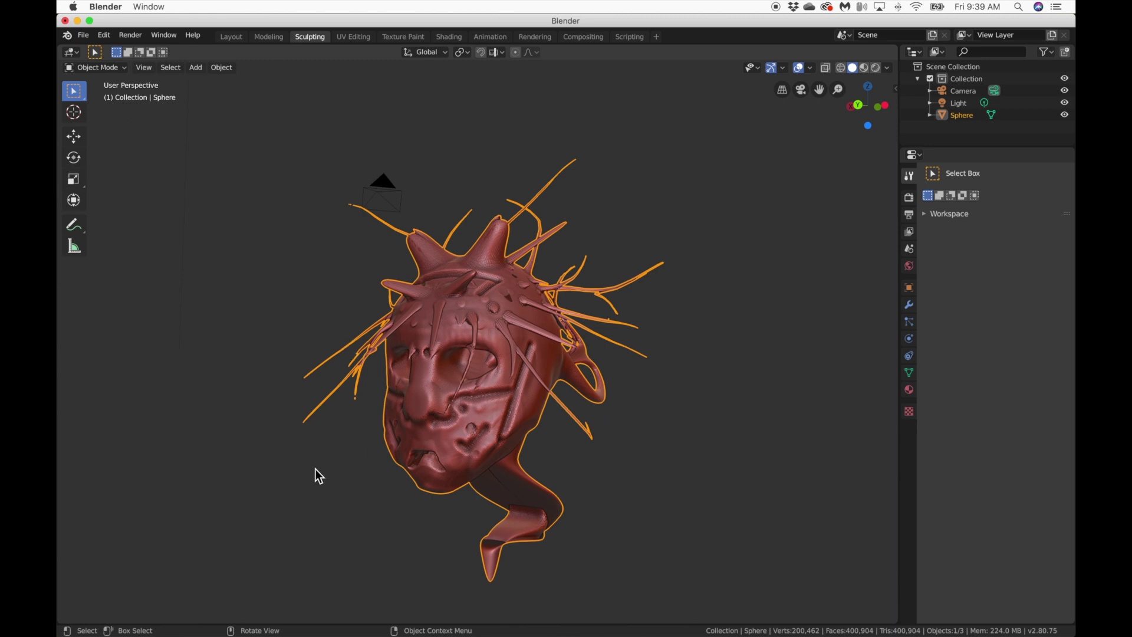
scroll(316, 469, right, 10)
scroll(316, 467, right, 10)
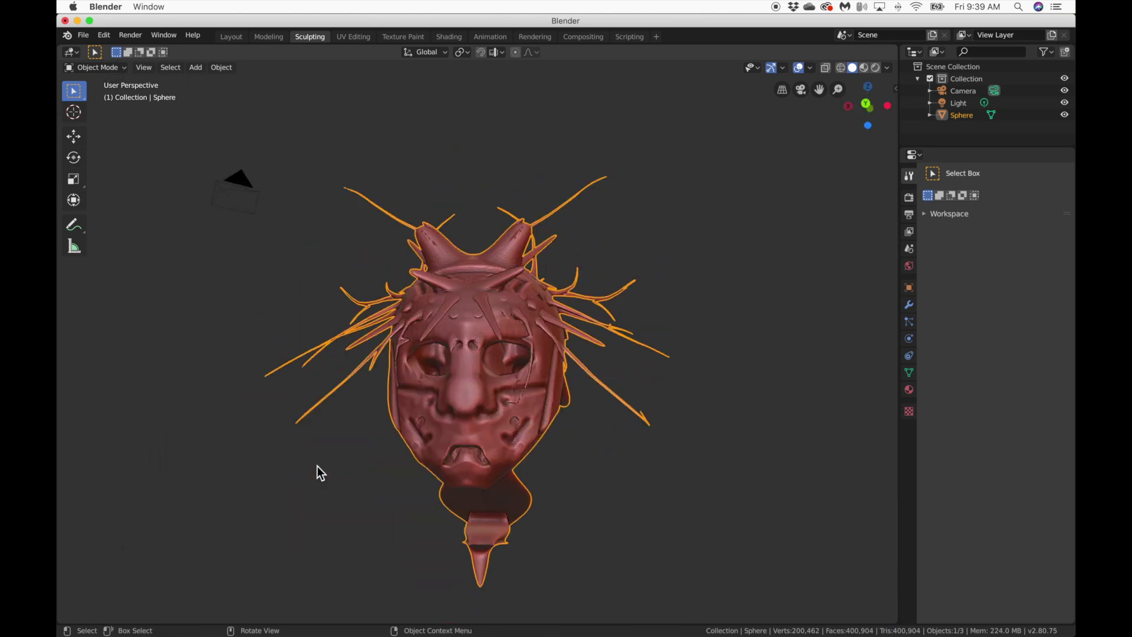
scroll(318, 472, right, 3)
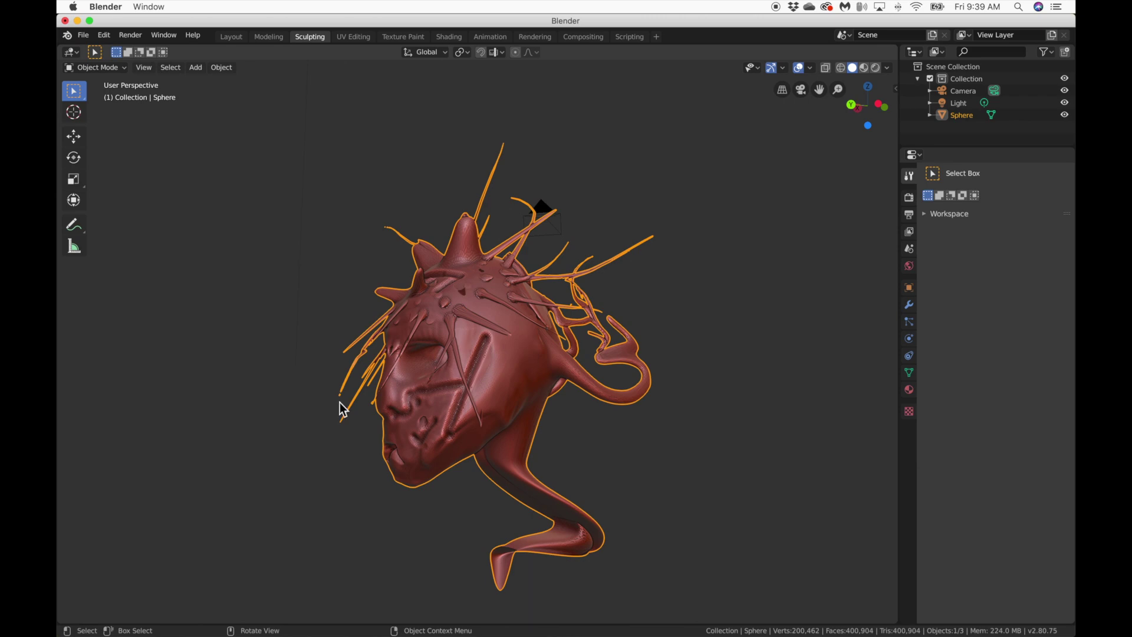
click(775, 6)
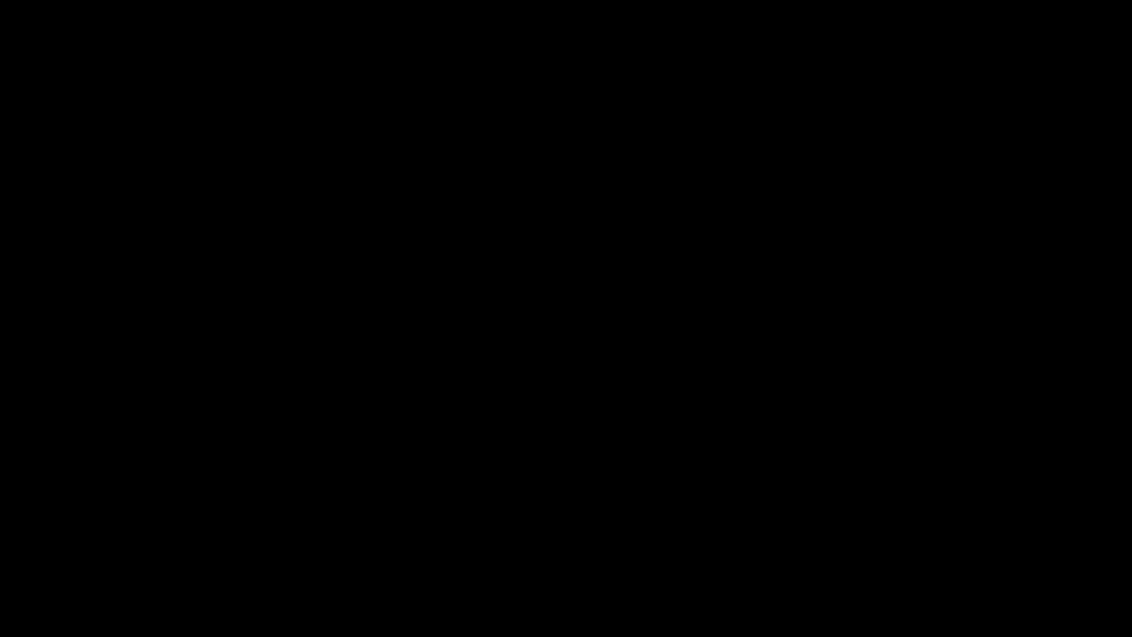